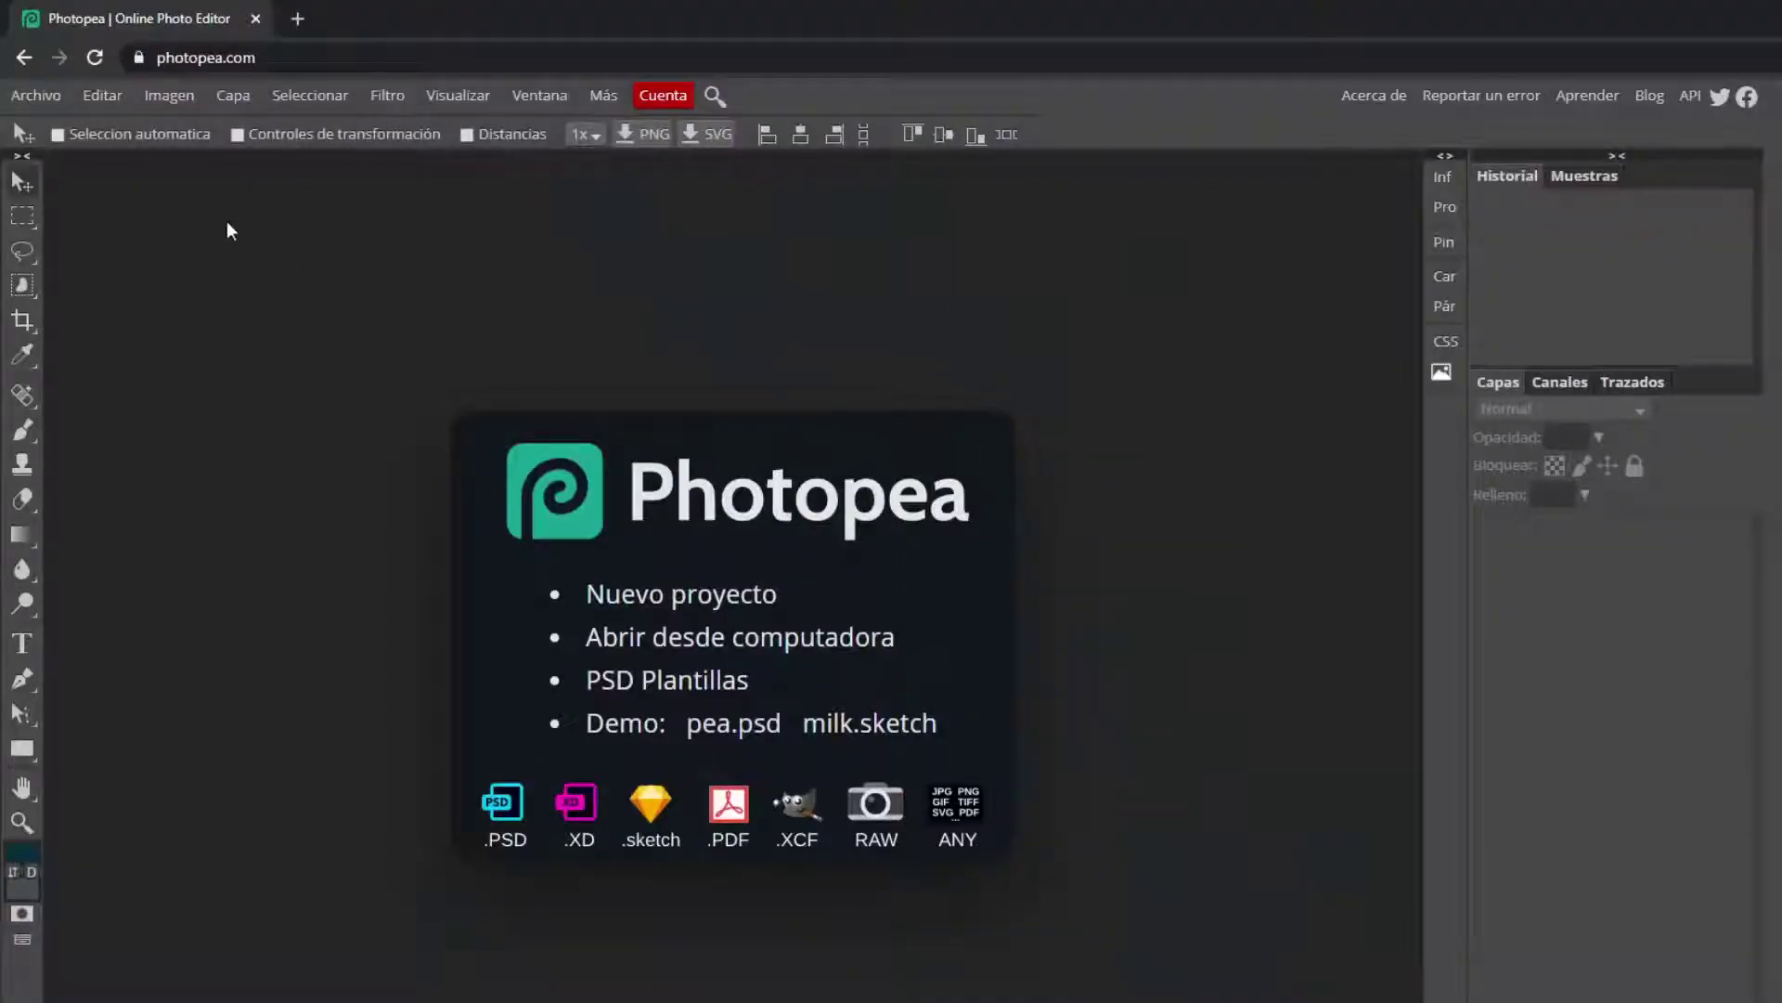
# Open the Portadas image from the Escritorio so it loads as Portadas.psd
pyautogui.click(25, 93)
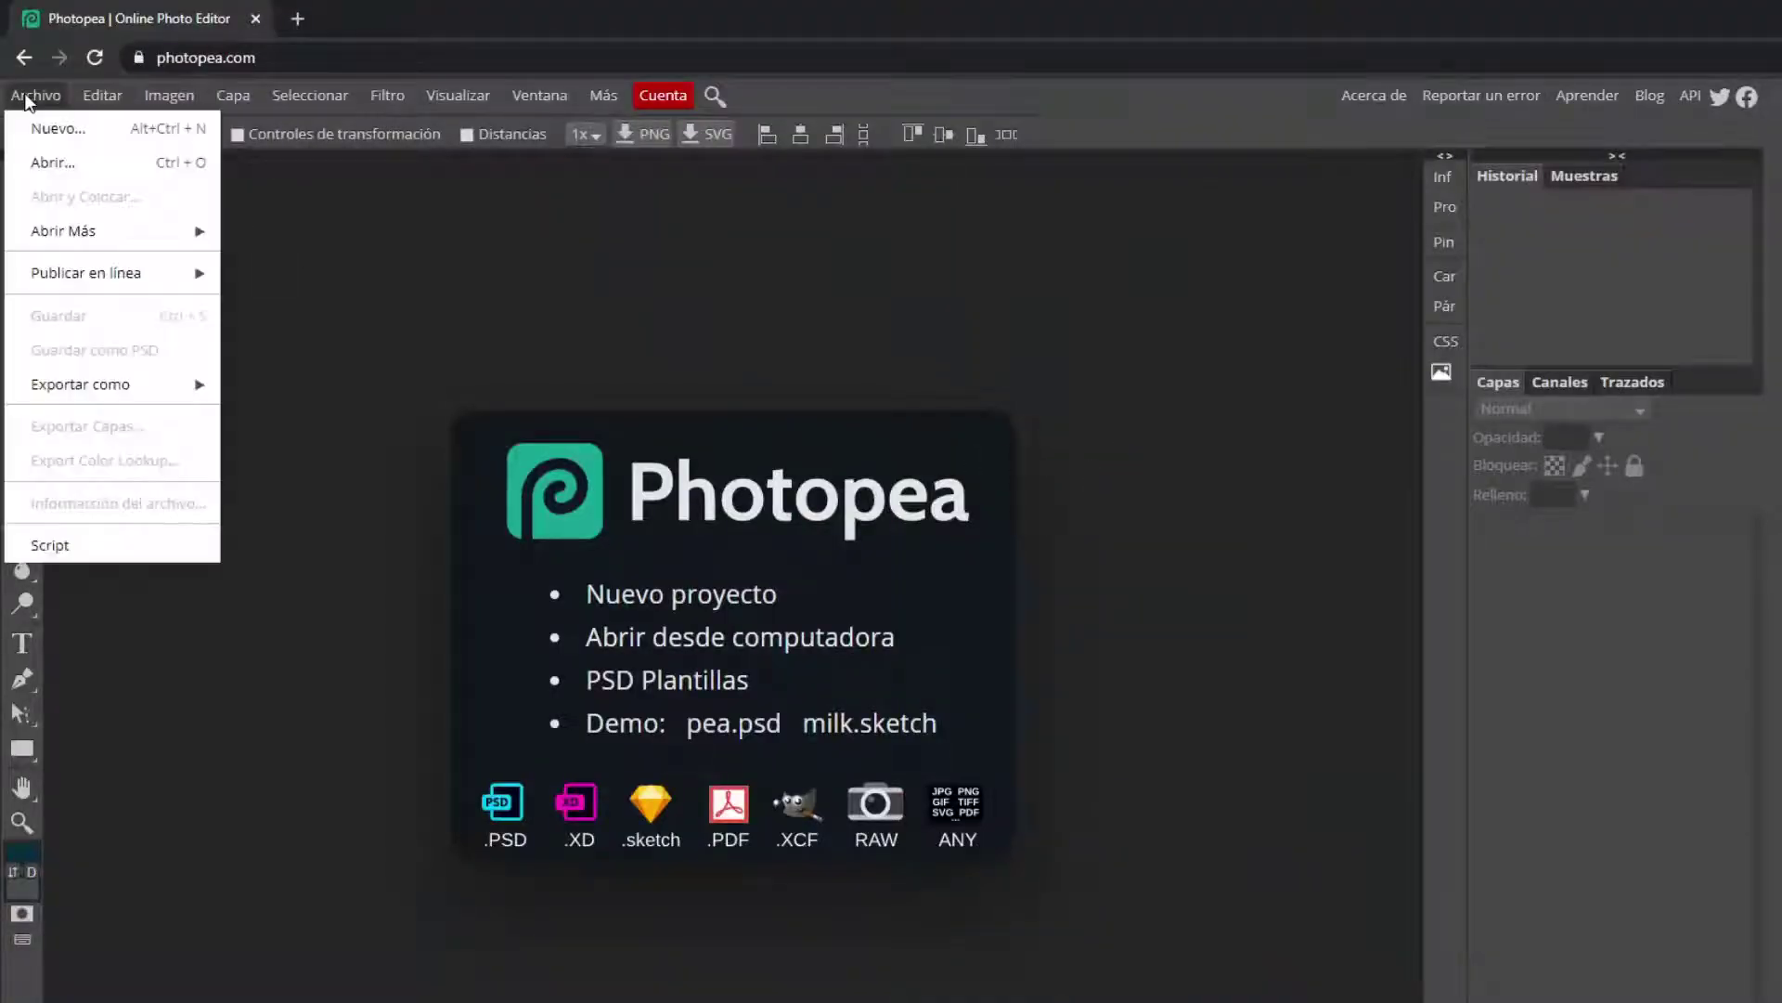
pyautogui.click(58, 158)
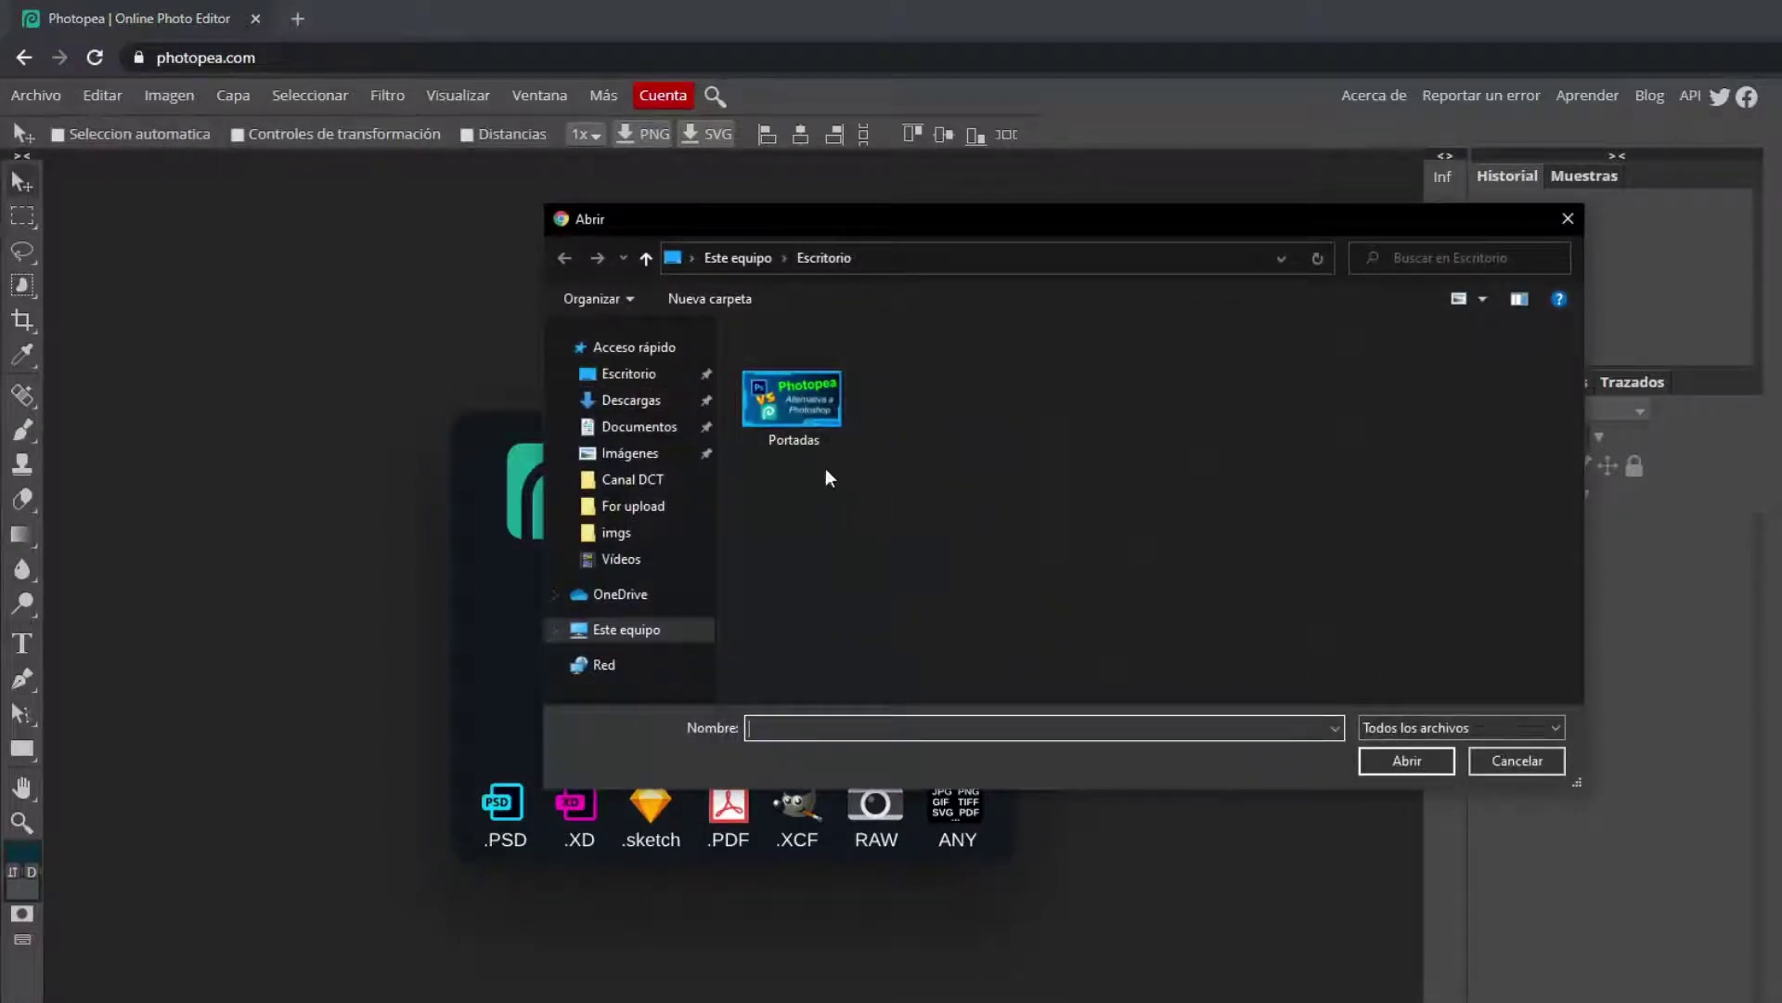
pyautogui.click(810, 405)
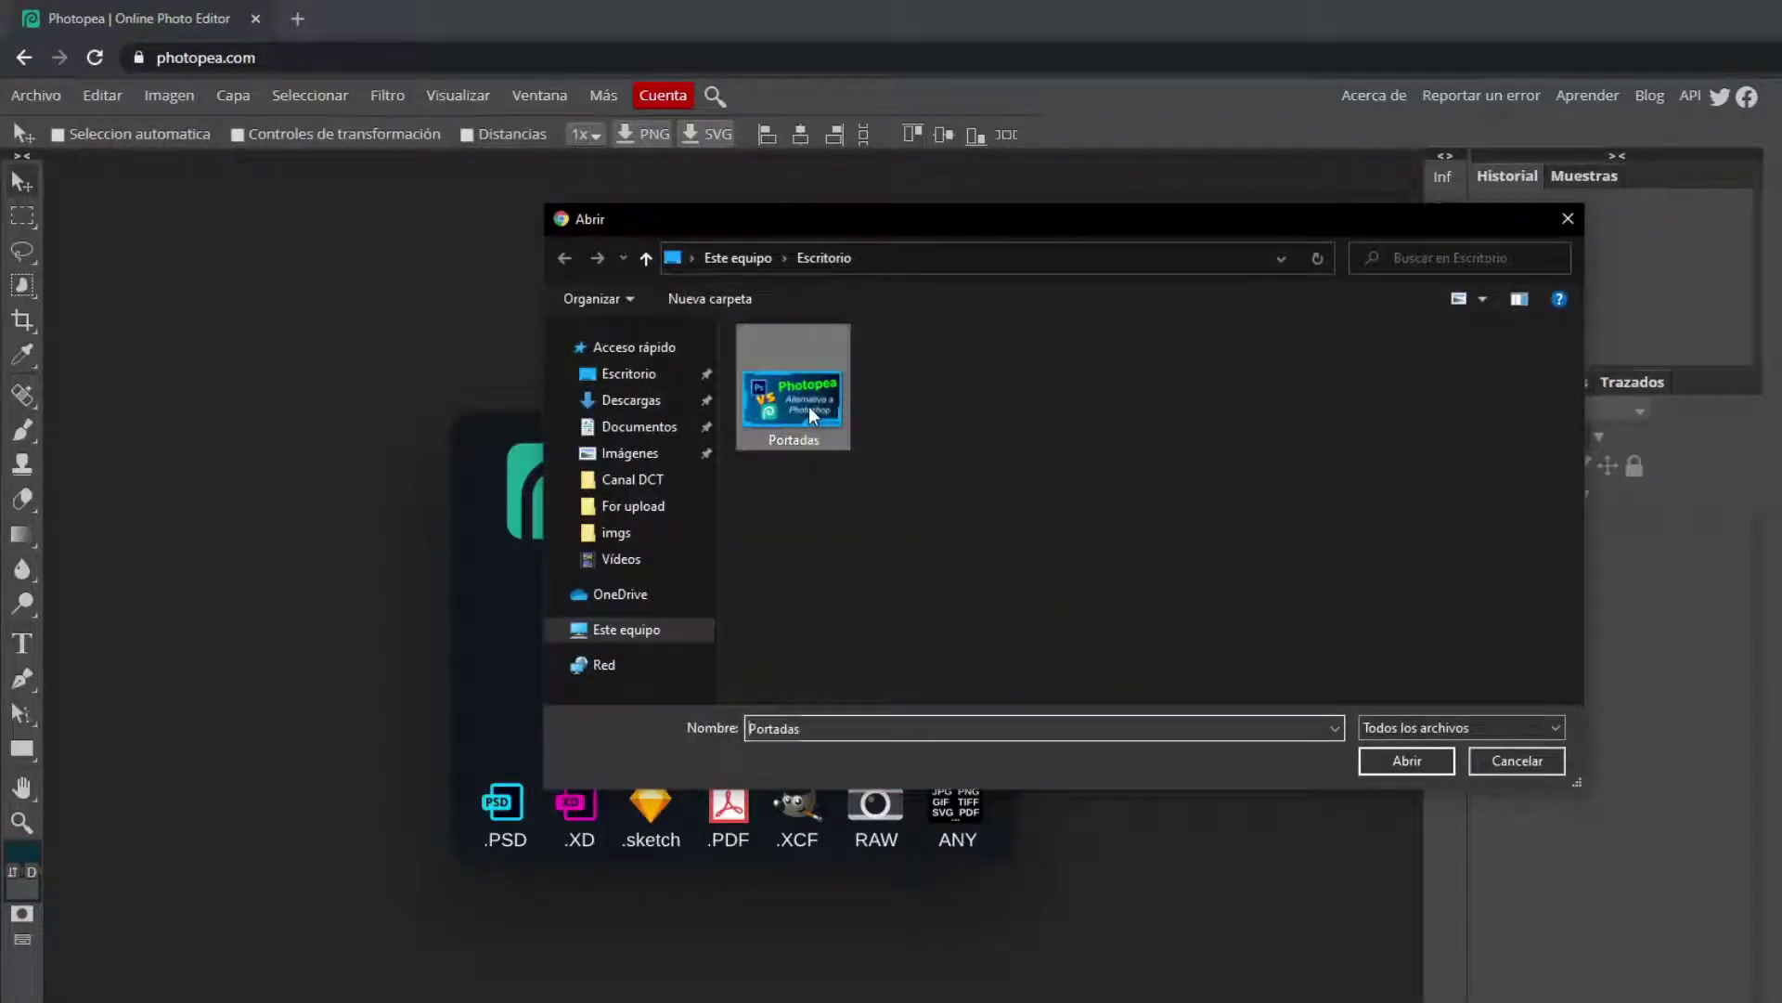
pyautogui.click(1429, 763)
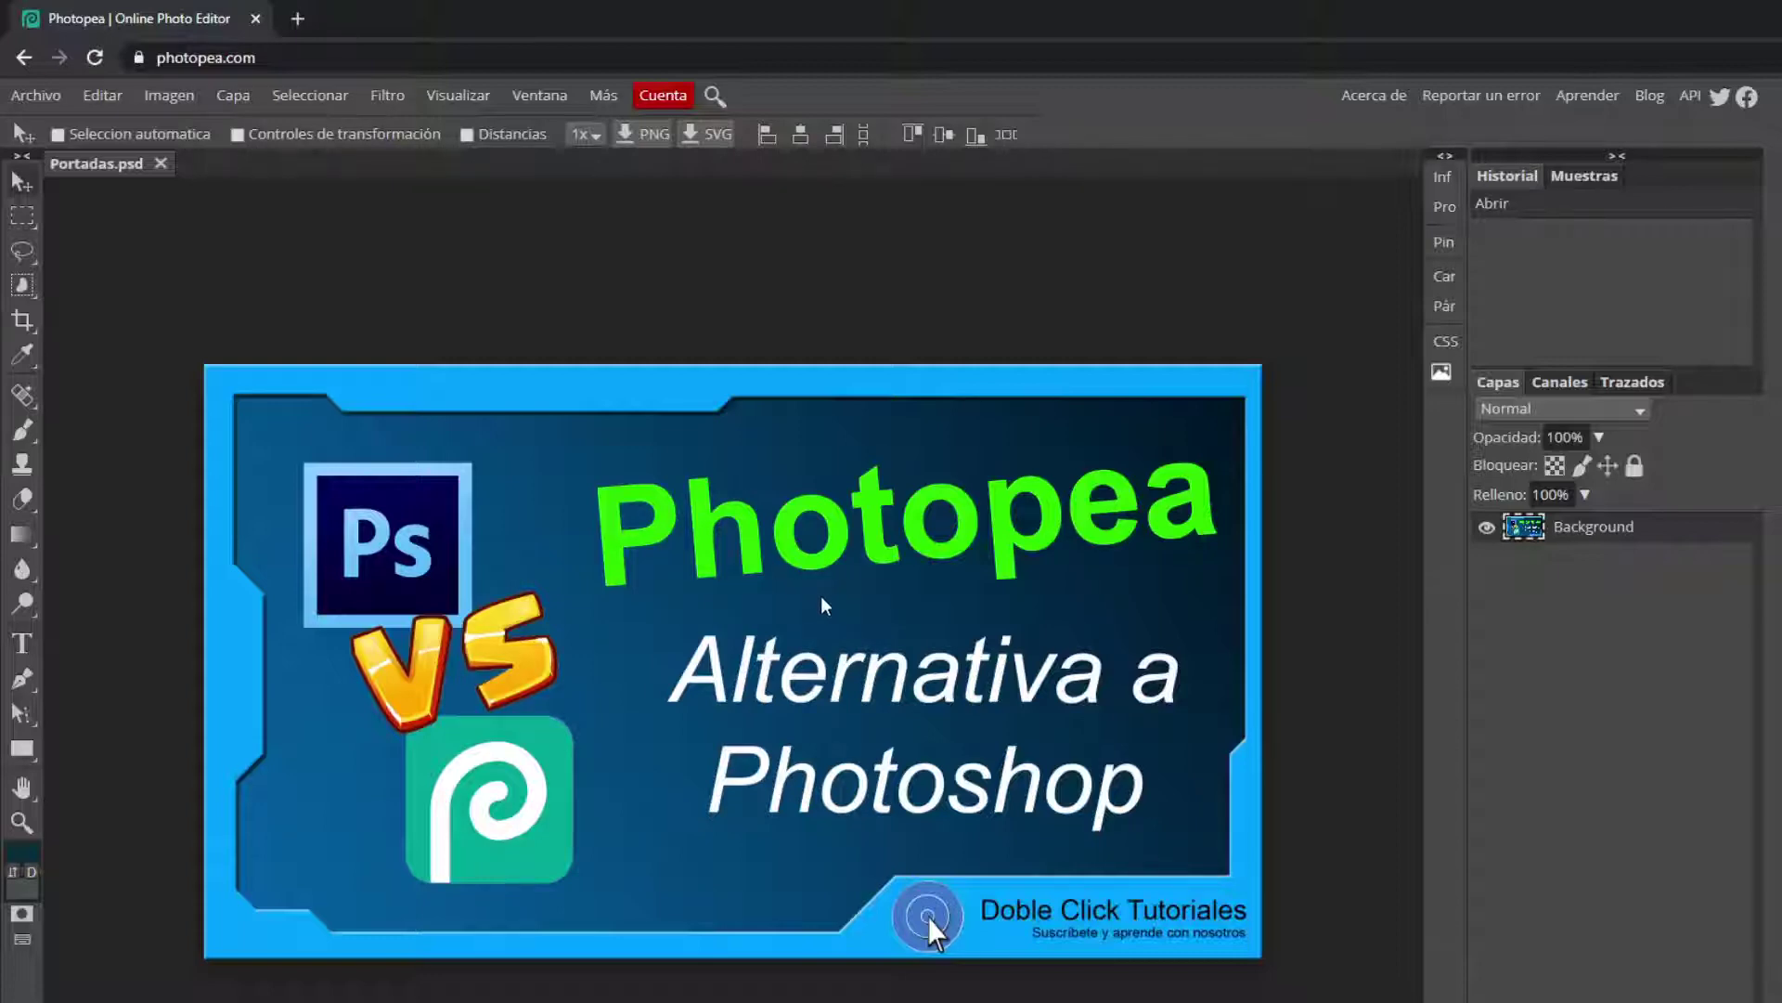
# Switch to the Magic Wand and select the dark left panel and nearby diagonal strips
pyautogui.rightClick(20, 288)
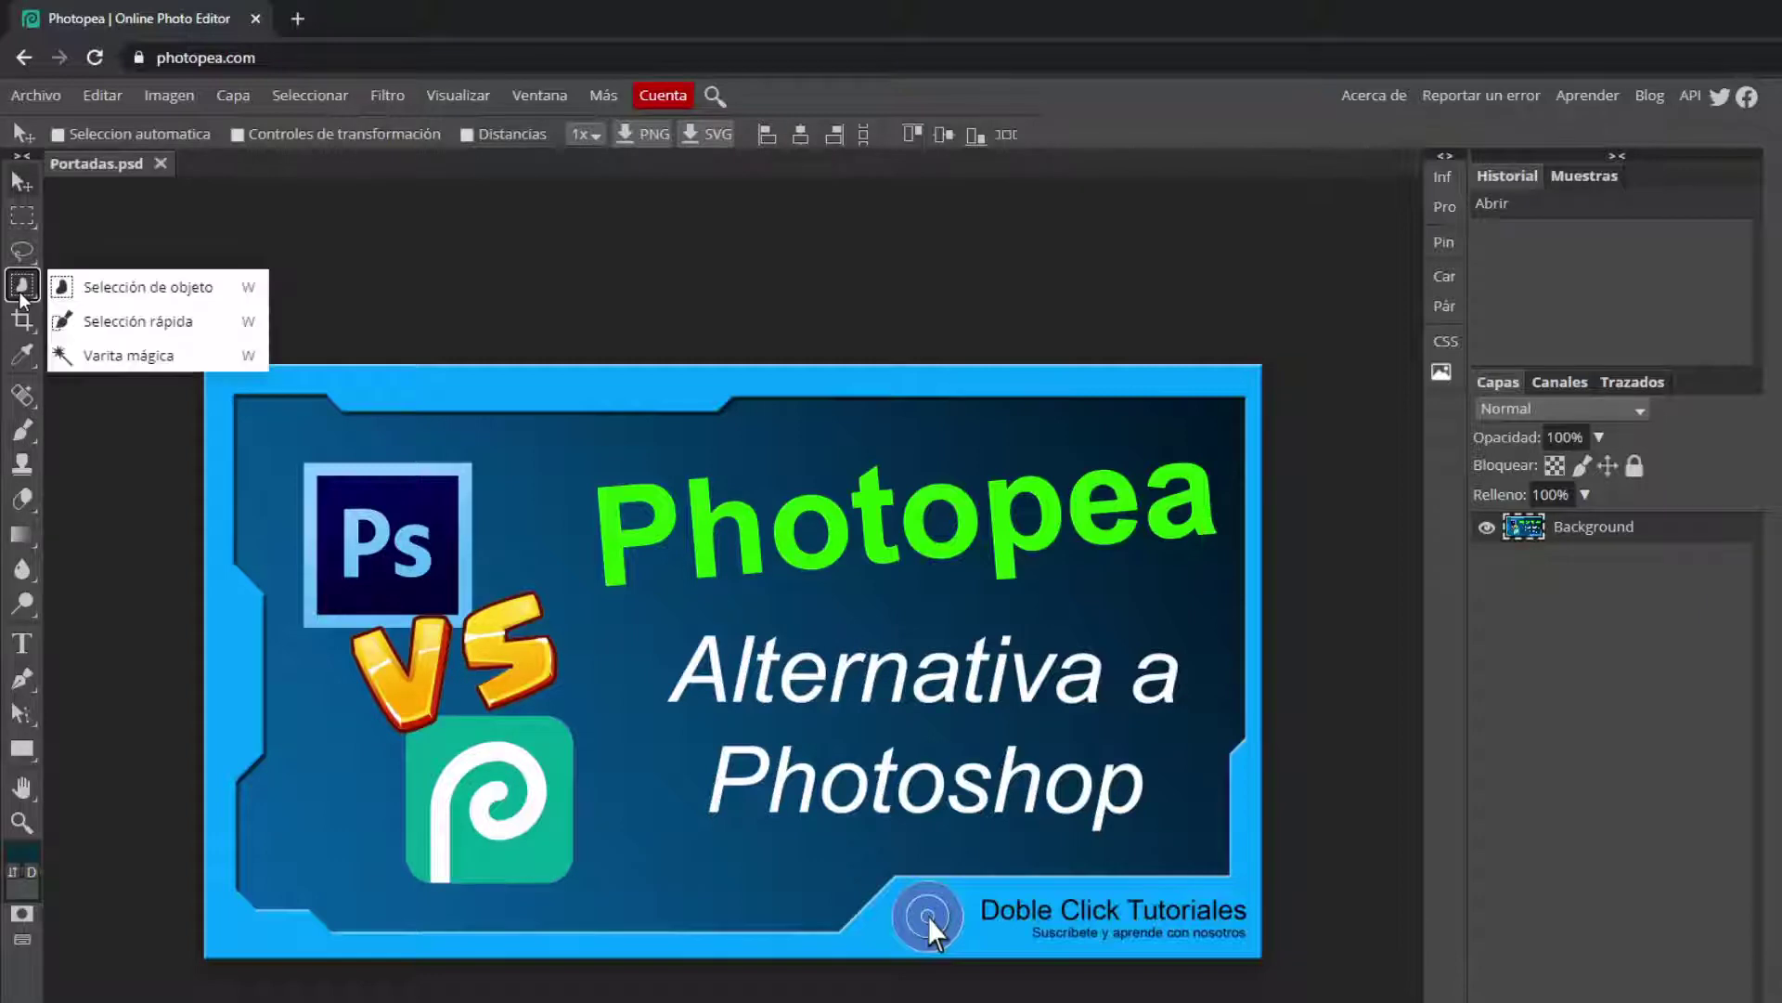
pyautogui.click(121, 364)
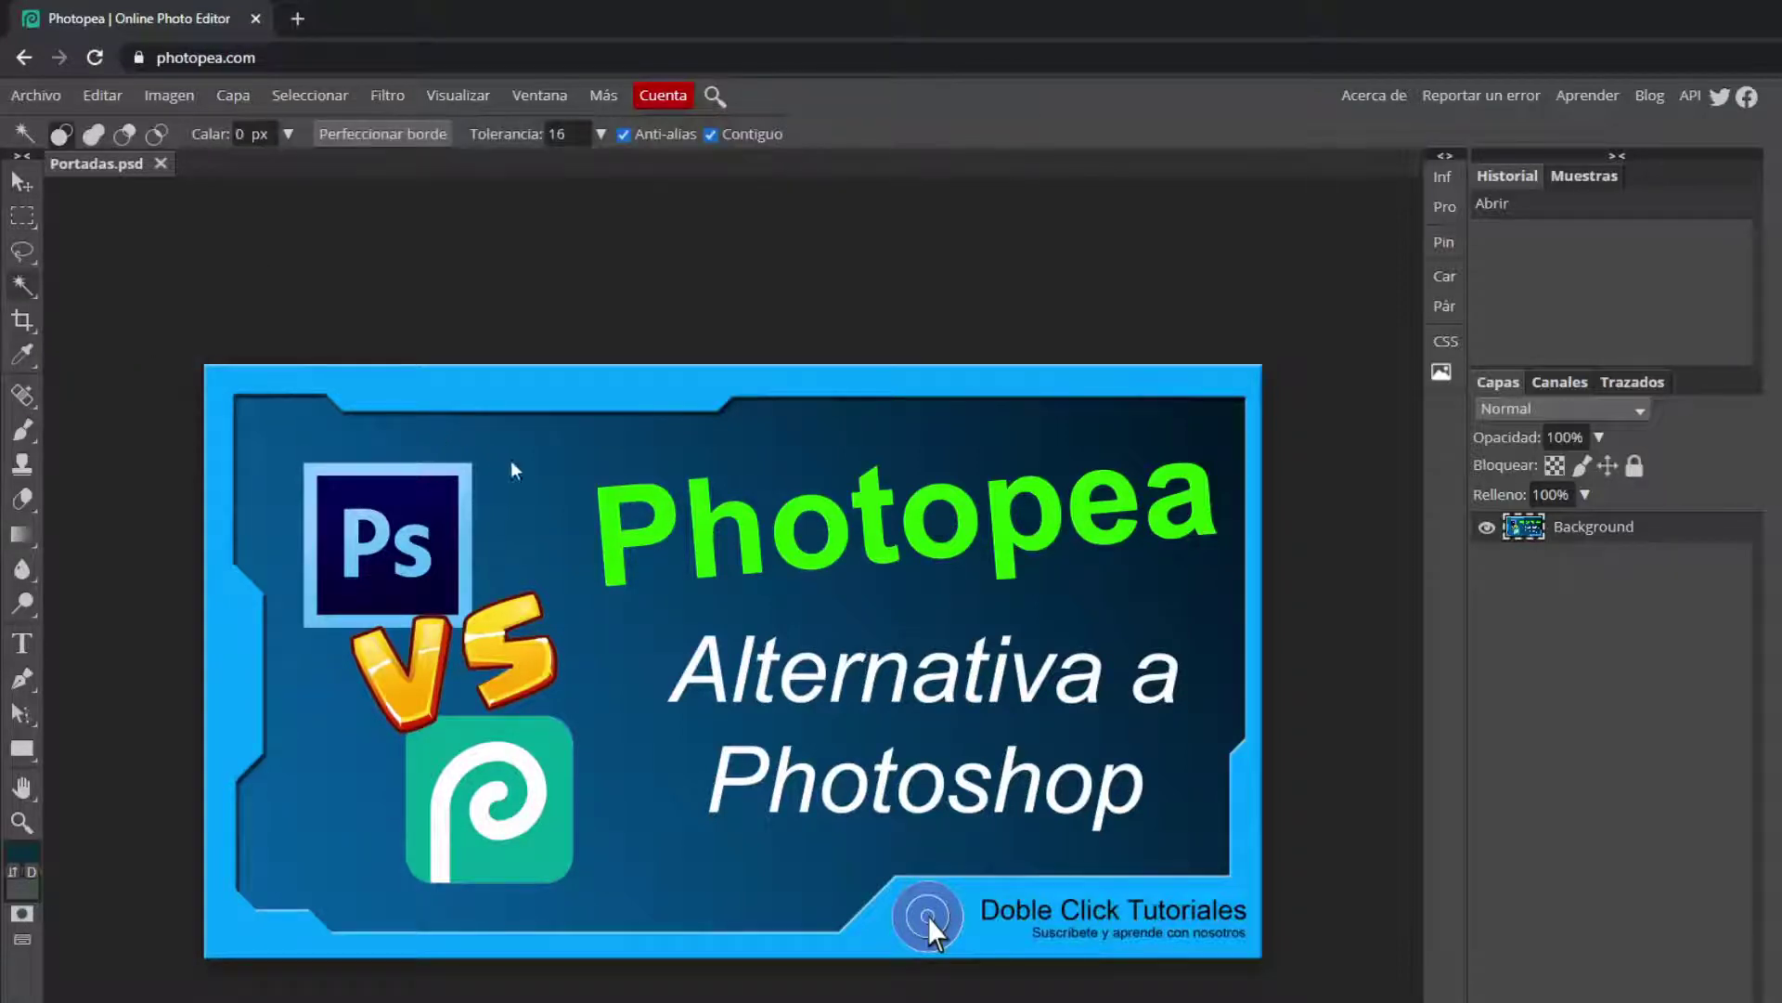
pyautogui.click(292, 436)
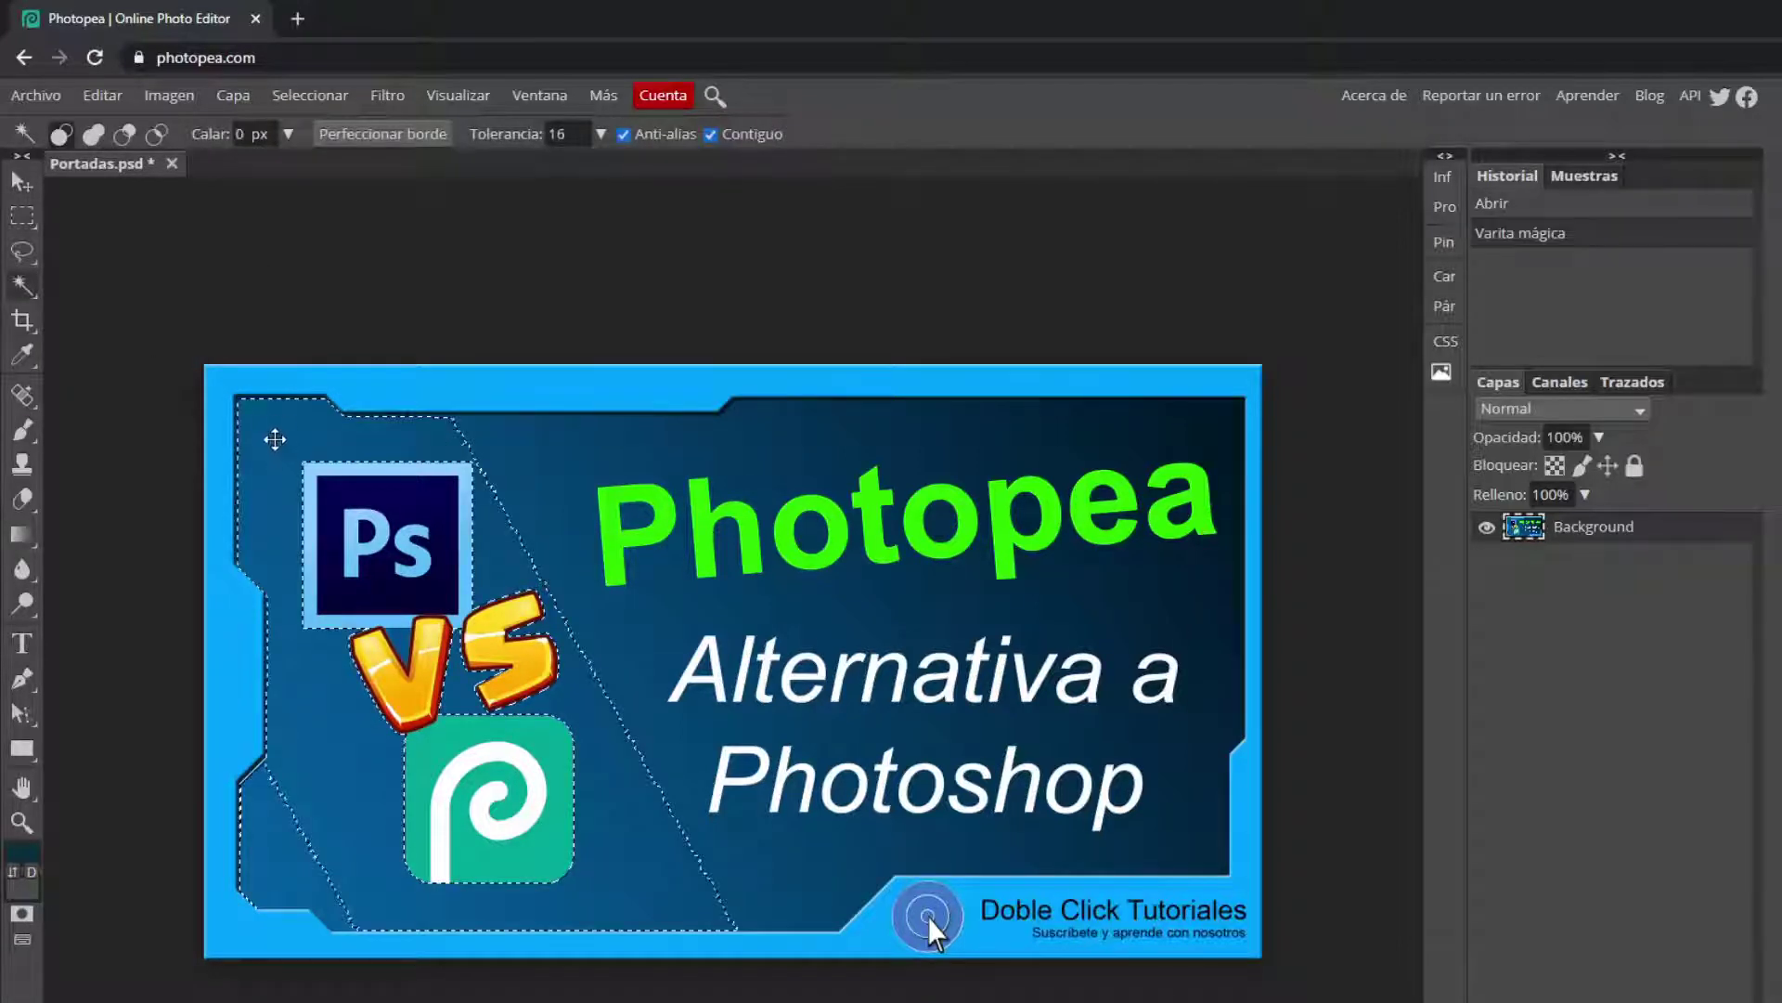
pyautogui.click(259, 845)
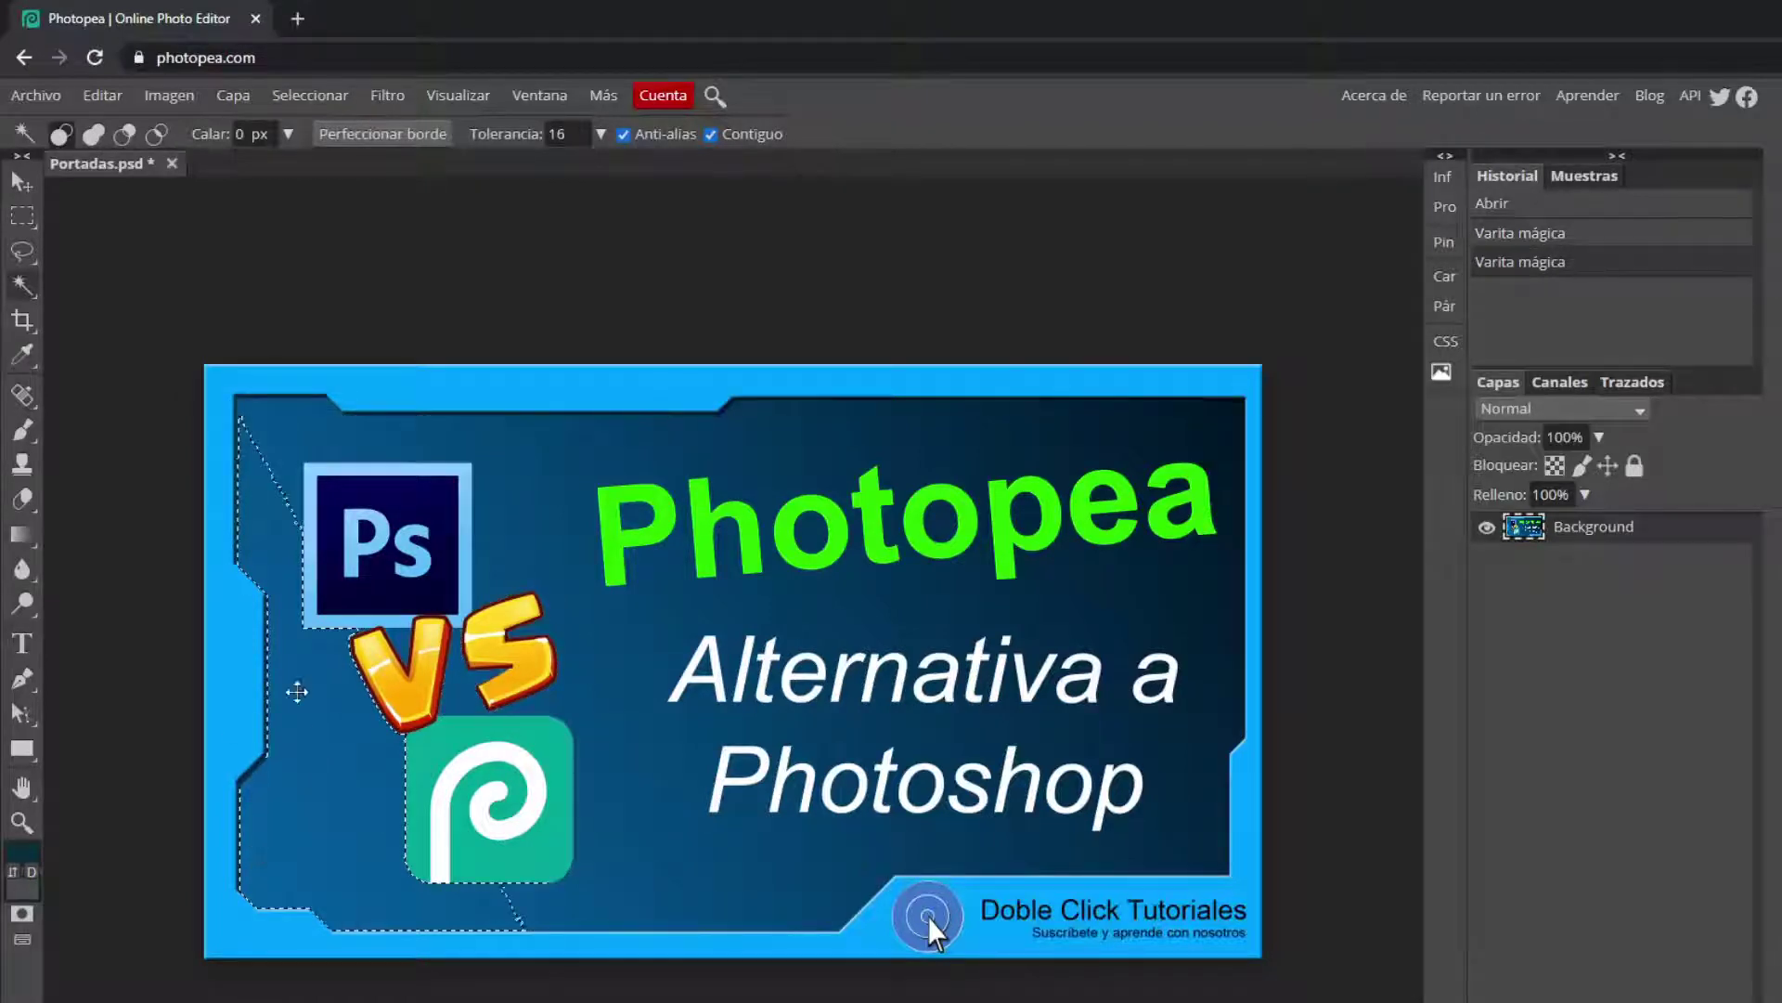
pyautogui.keyDown('shift'); pyautogui.click(341, 445); pyautogui.keyUp('shift')
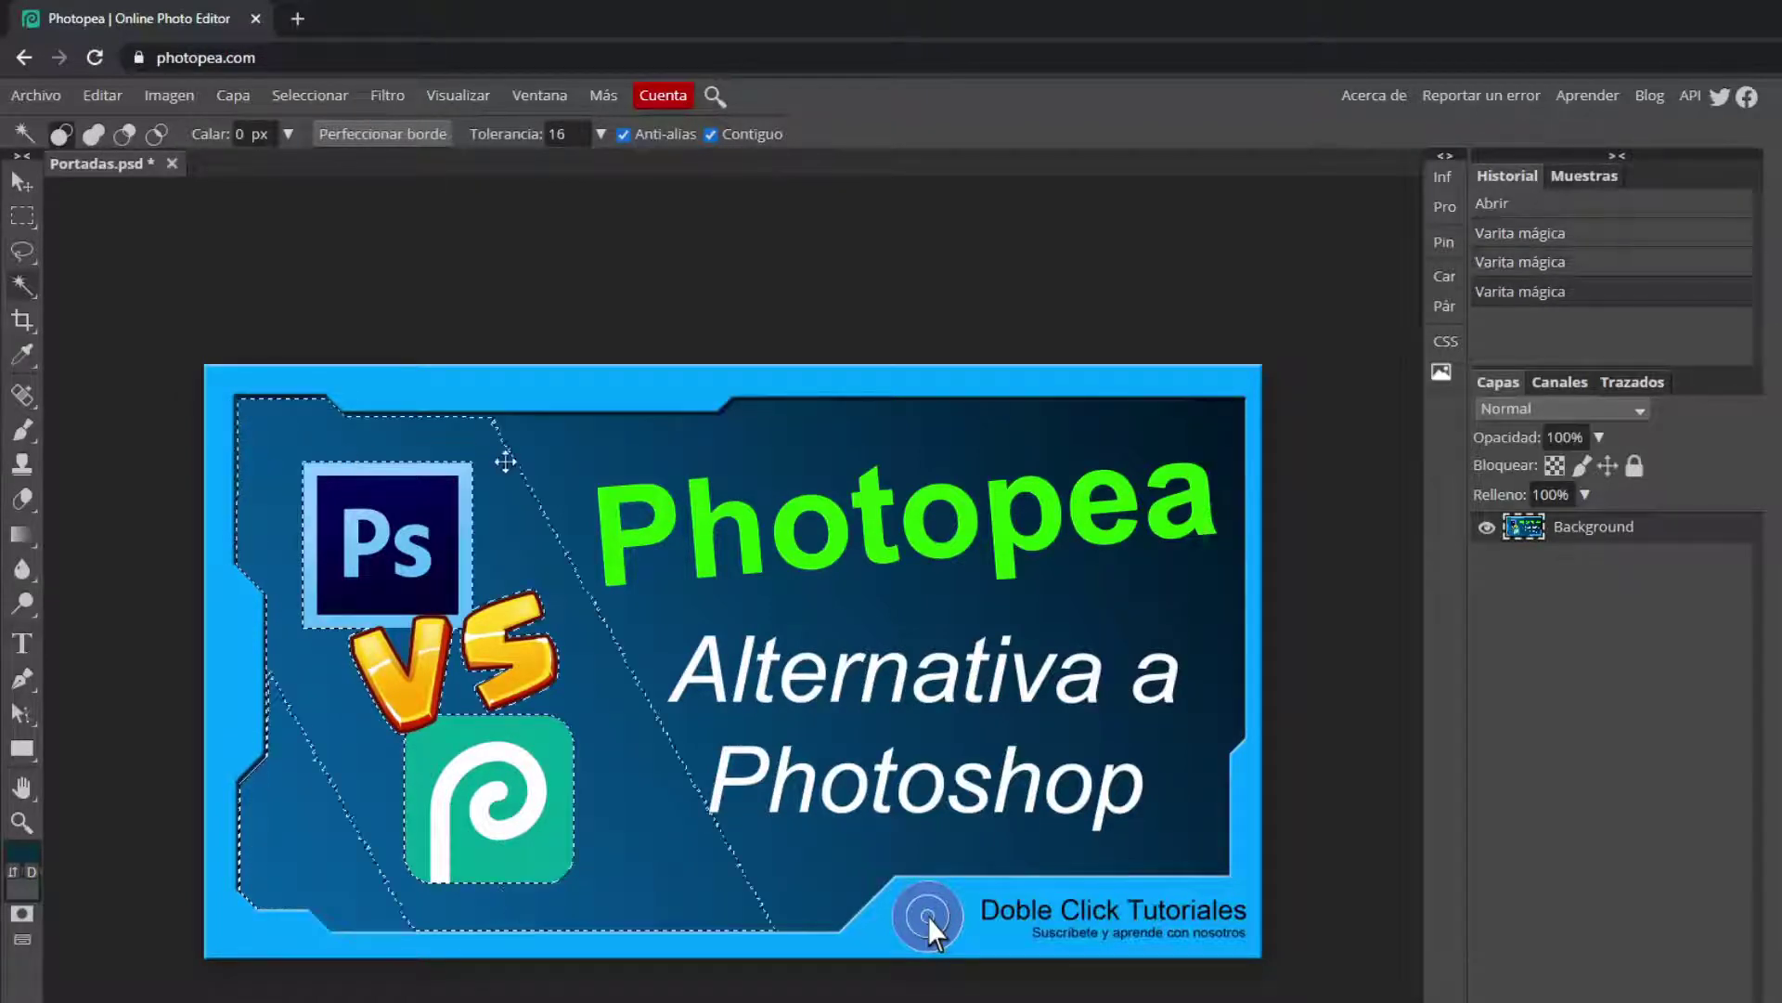
pyautogui.keyDown('shift'); pyautogui.click(566, 437); pyautogui.keyUp('shift')
pyautogui.keyDown('shift'); pyautogui.click(778, 426); pyautogui.keyUp('shift')
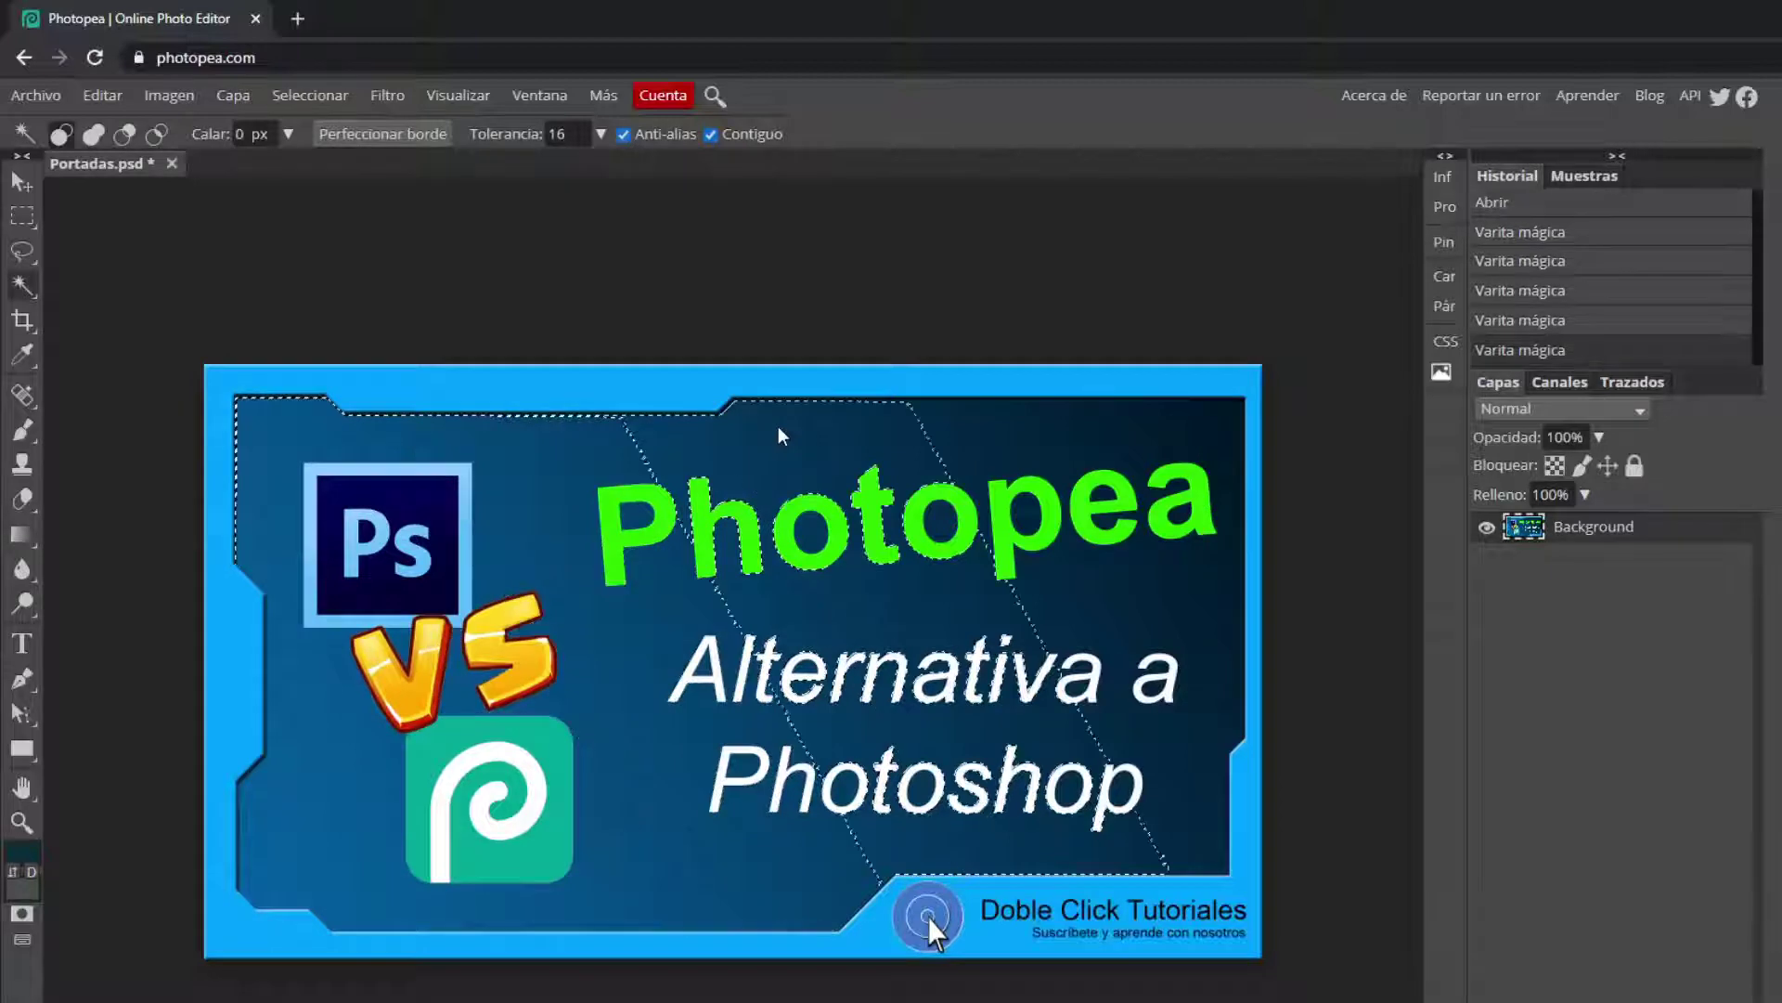
# Try adding the right-side diagonal strips, then reselect only the dark left strip
pyautogui.keyDown('shift'); pyautogui.click(966, 441); pyautogui.keyUp('shift')
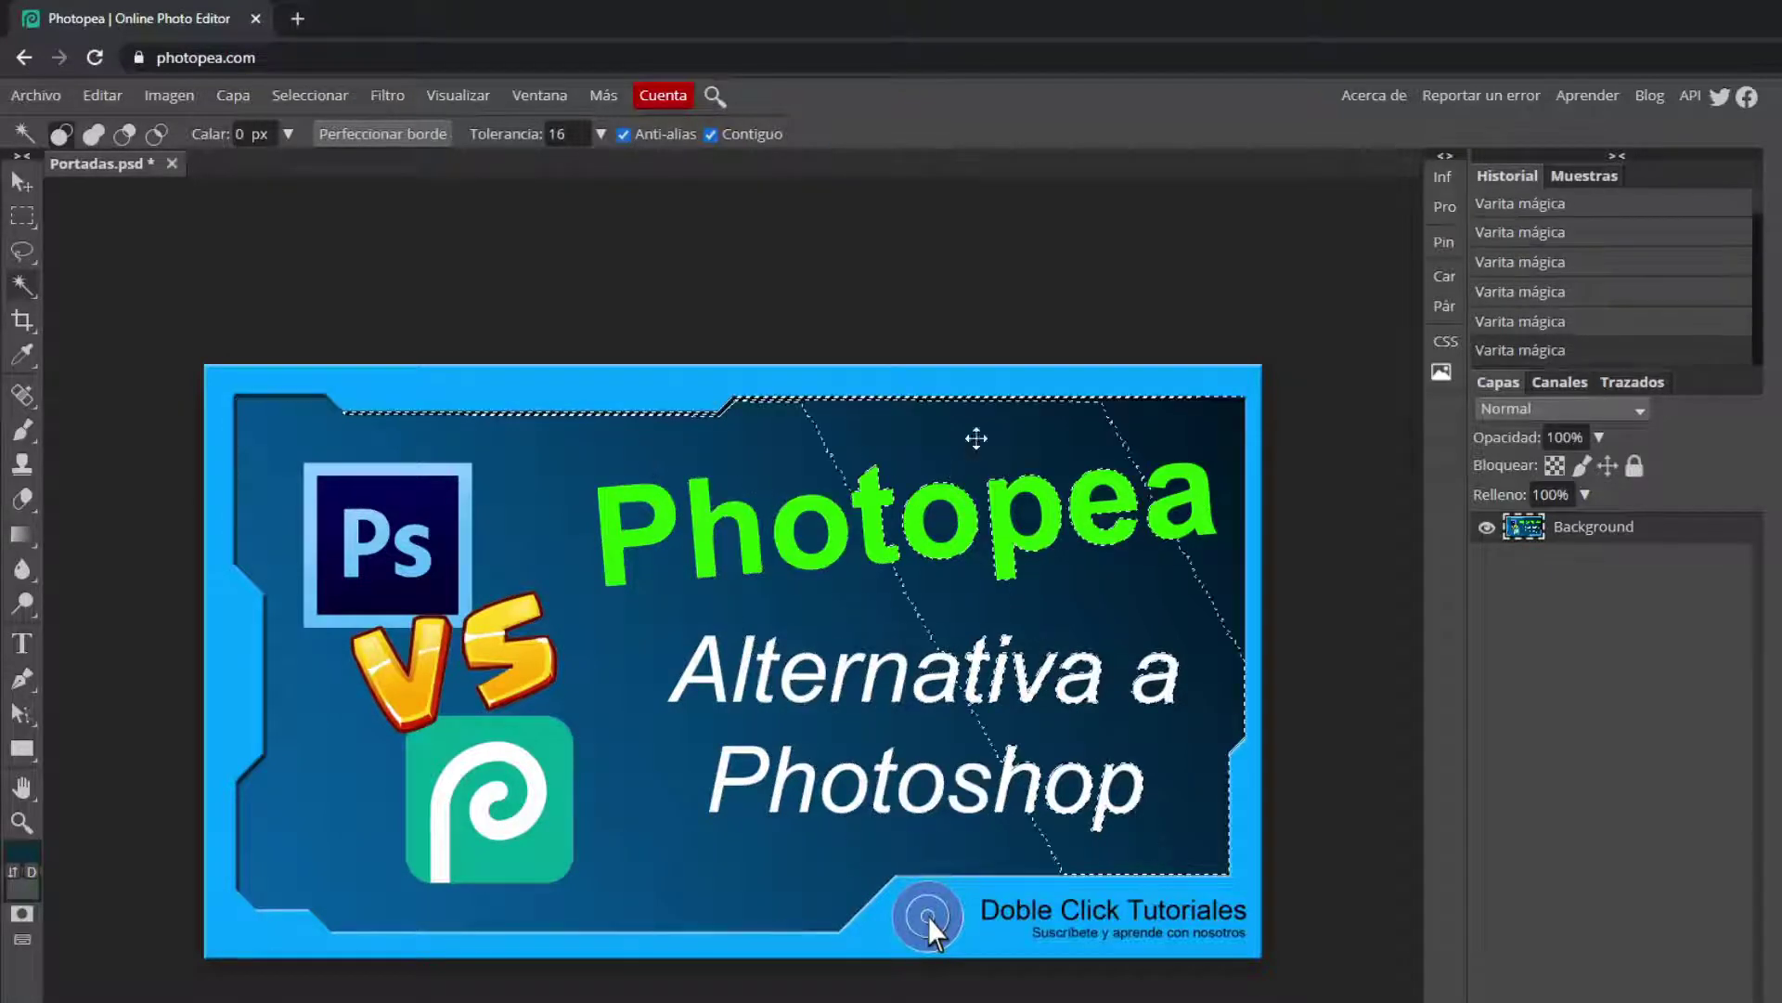
pyautogui.keyDown('shift'); pyautogui.click(1175, 432); pyautogui.keyUp('shift')
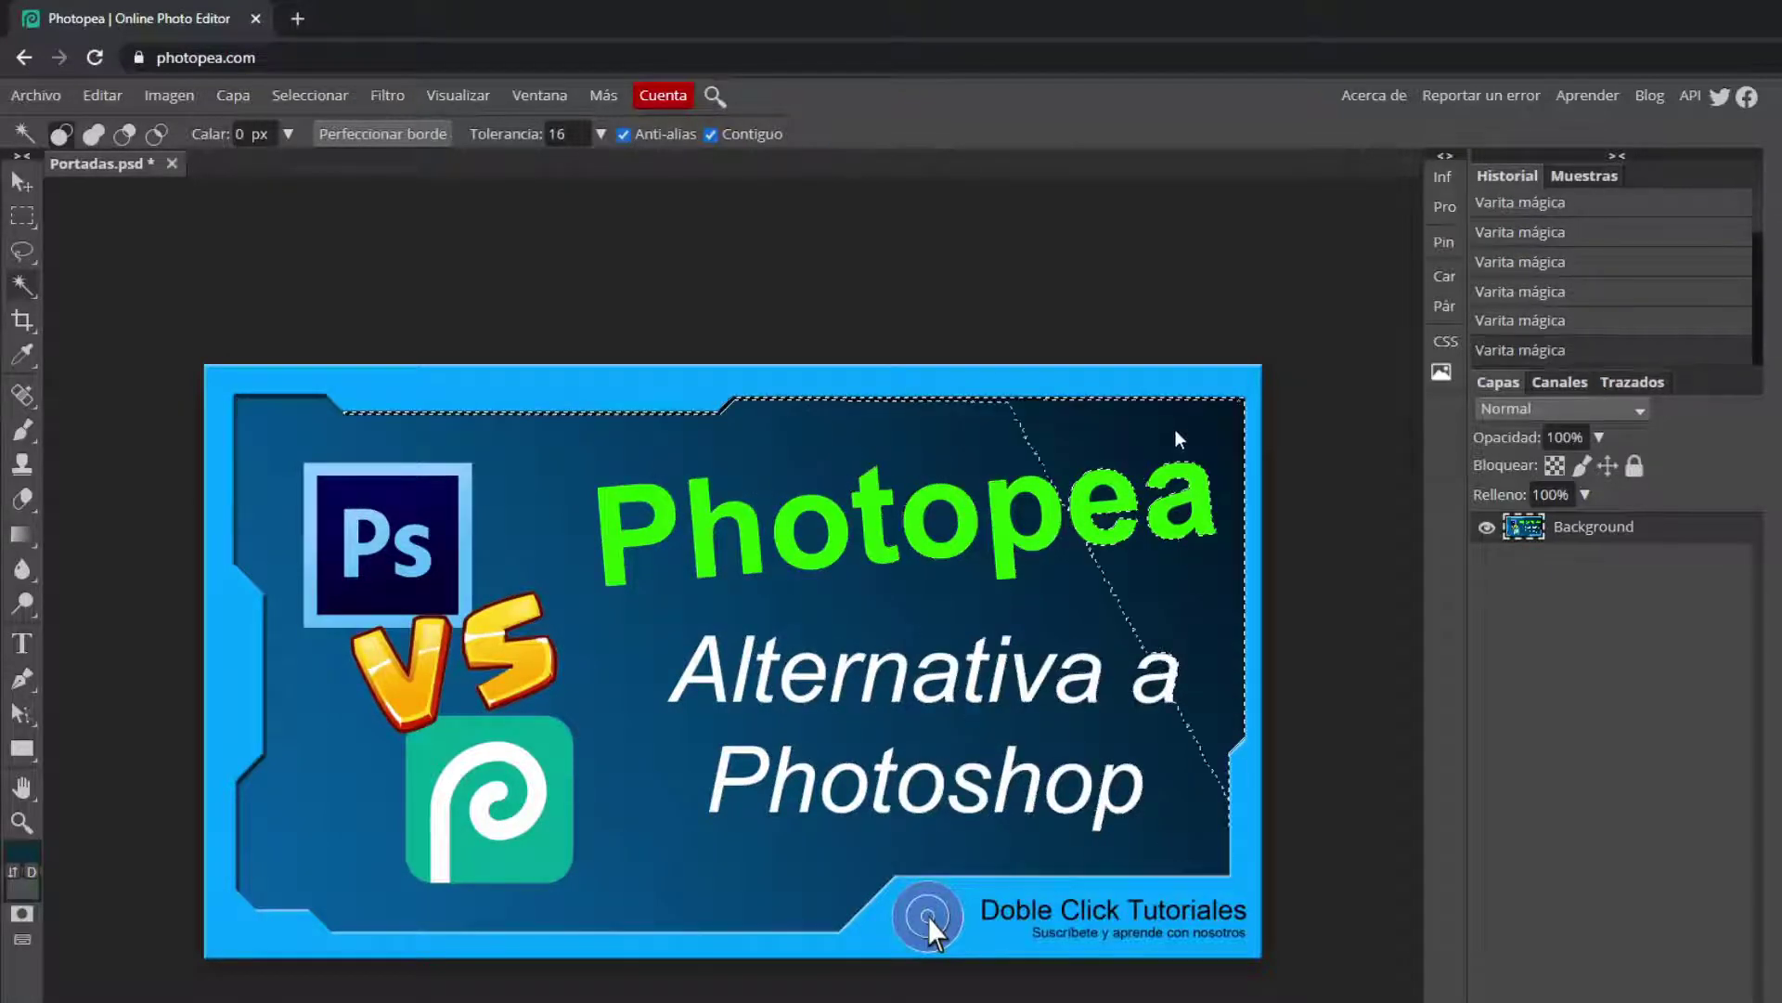
pyautogui.keyDown('shift'); pyautogui.click(1008, 444); pyautogui.keyUp('shift')
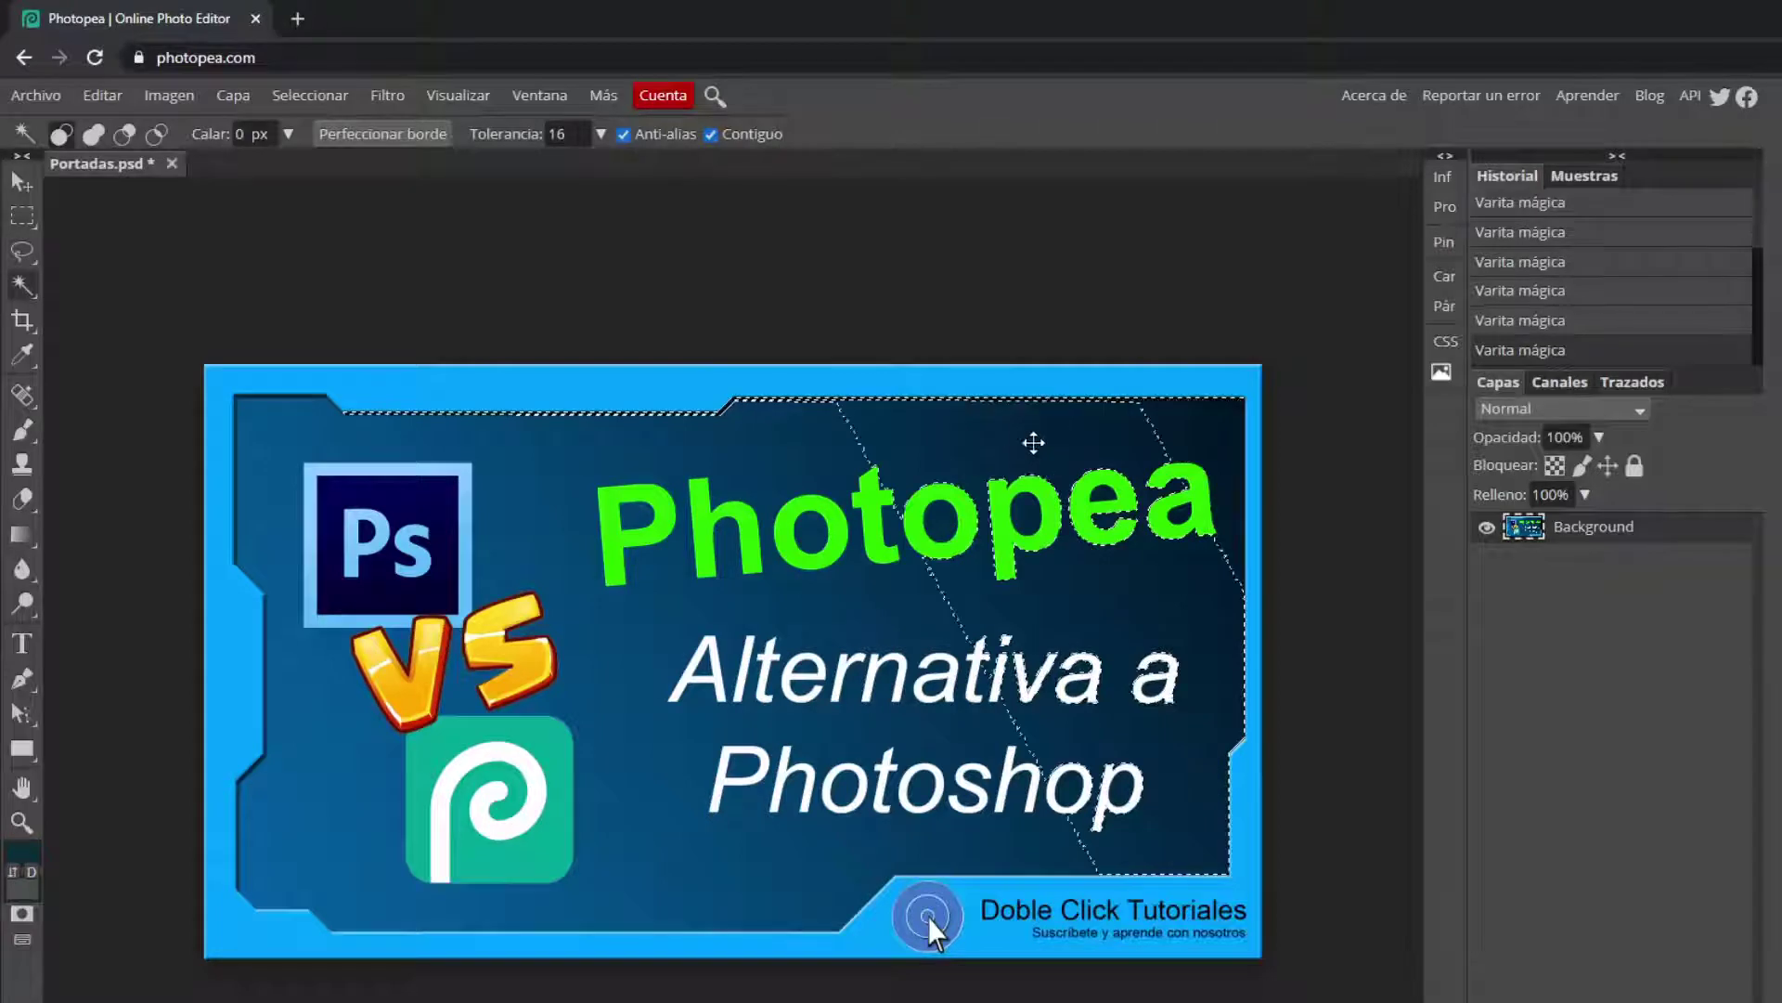
pyautogui.keyDown('shift'); pyautogui.click(820, 461); pyautogui.keyUp('shift')
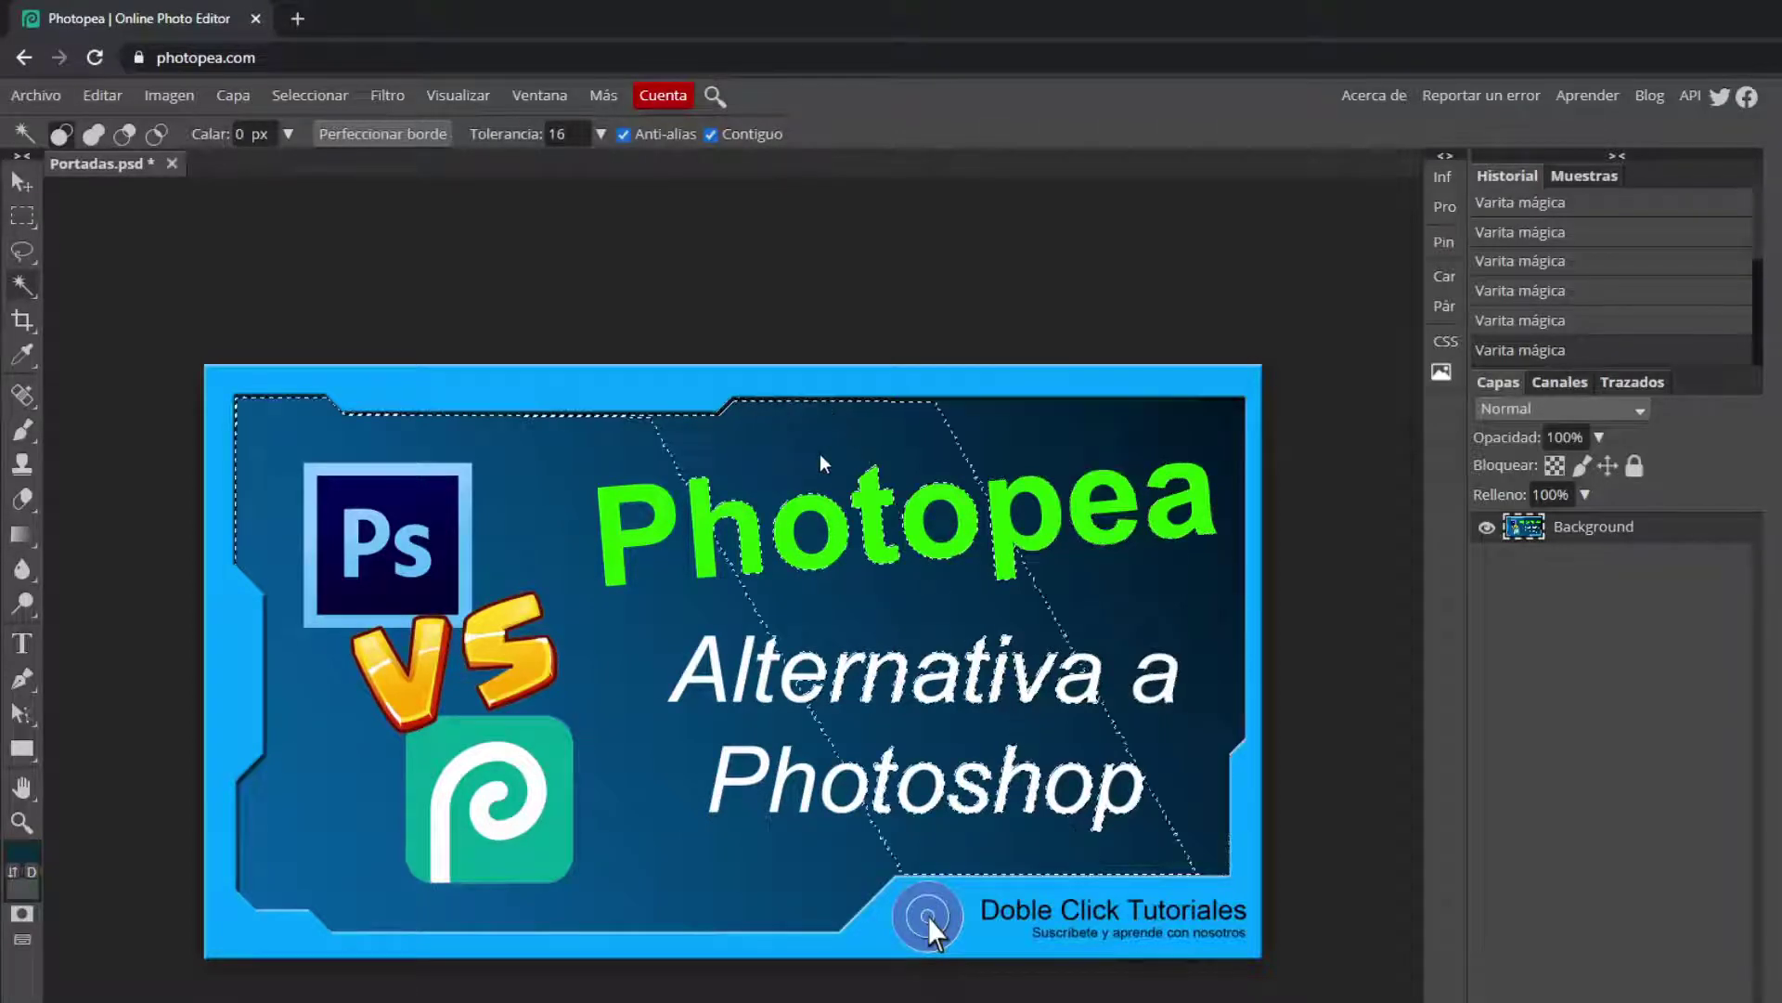
pyautogui.keyDown('shift'); pyautogui.click(624, 459); pyautogui.keyUp('shift')
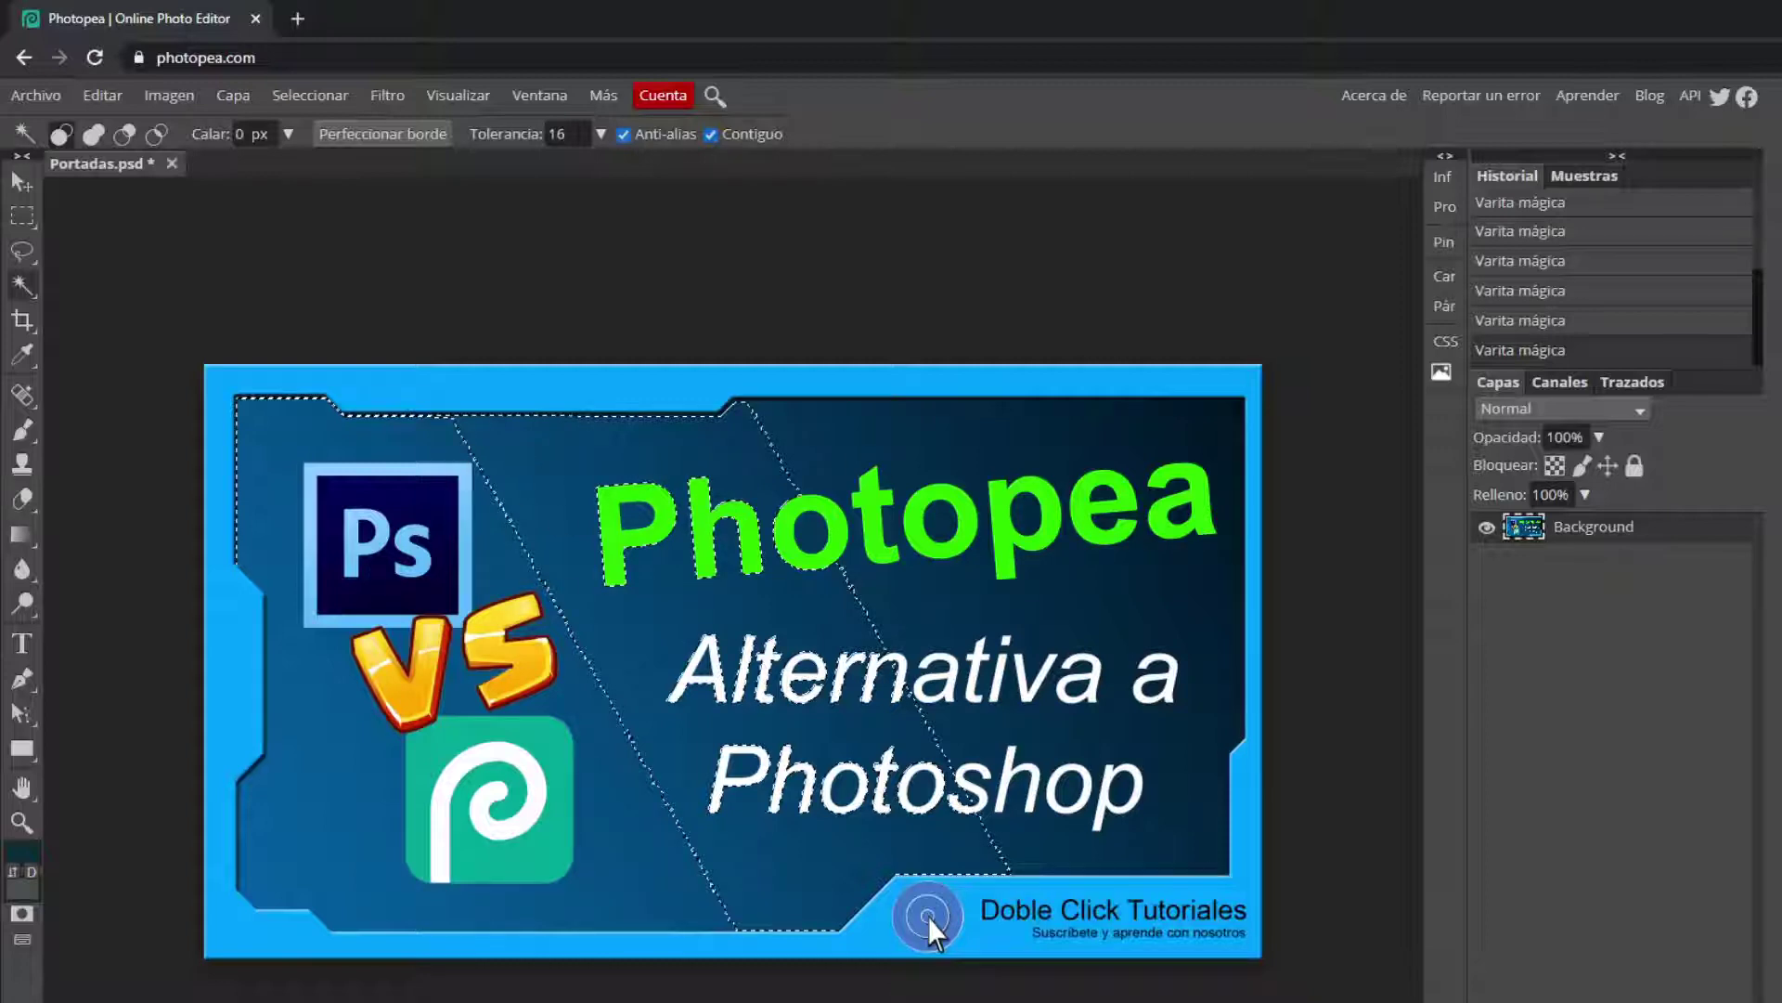
pyautogui.keyDown('shift'); pyautogui.click(794, 449); pyautogui.keyUp('shift')
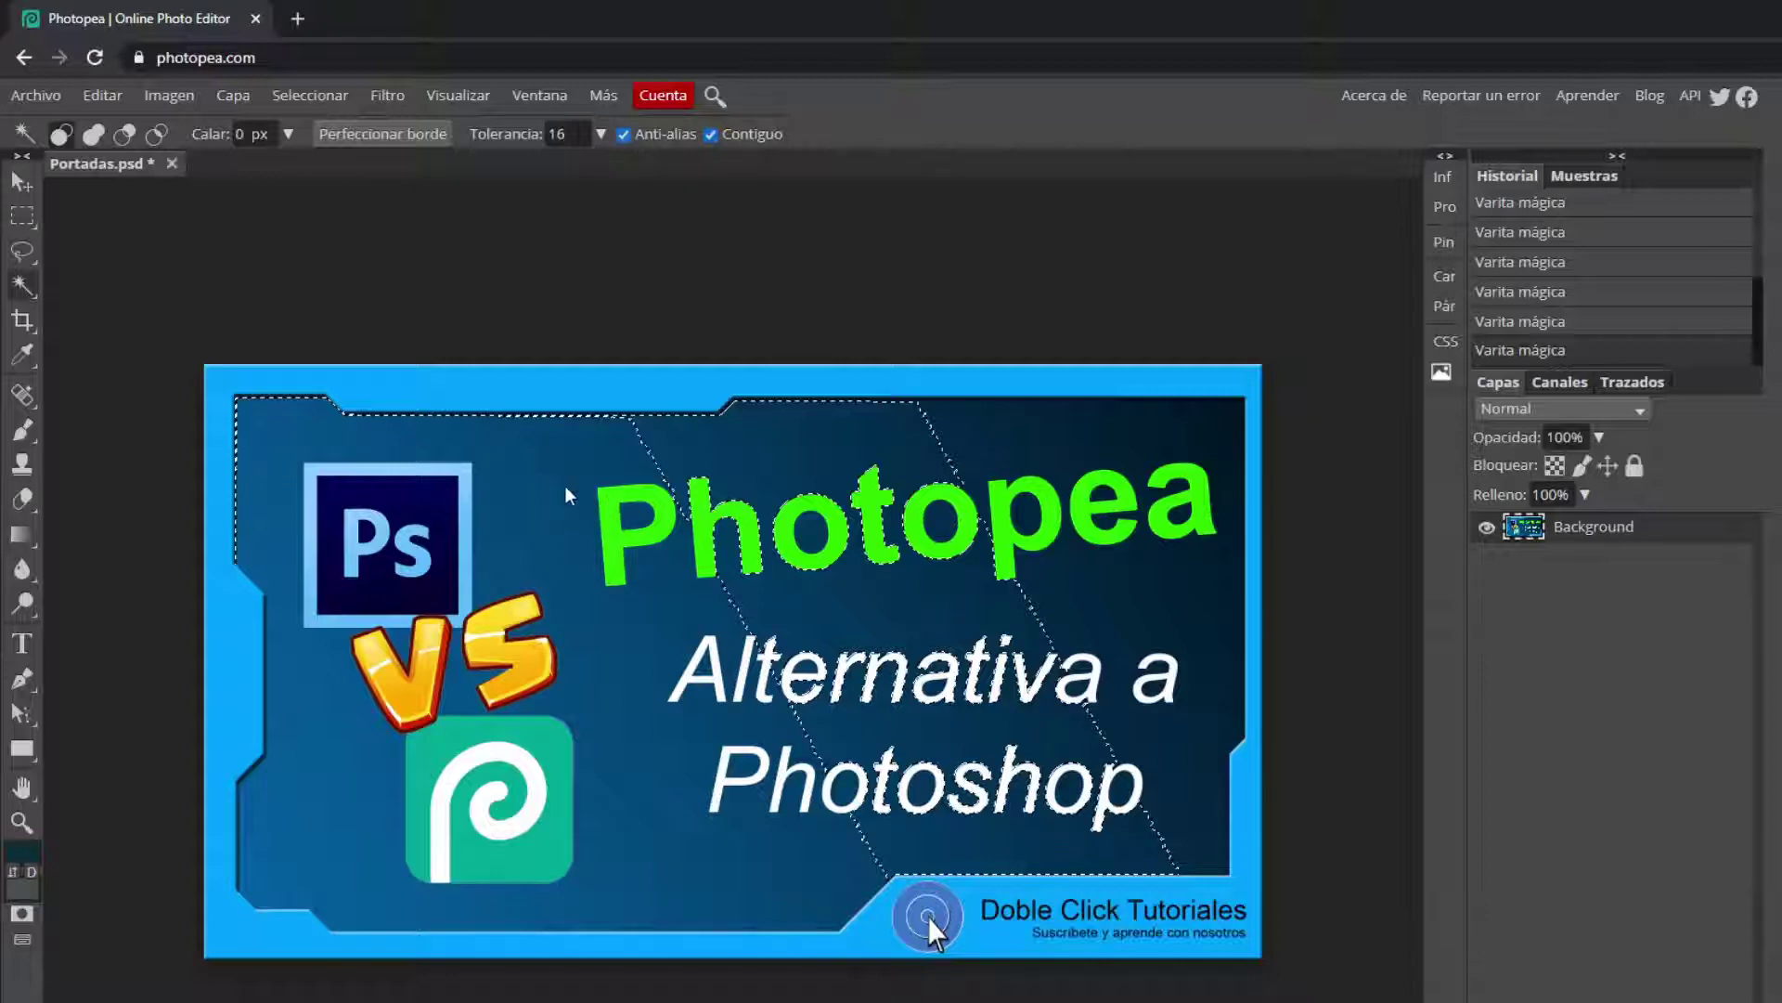
pyautogui.click(265, 427)
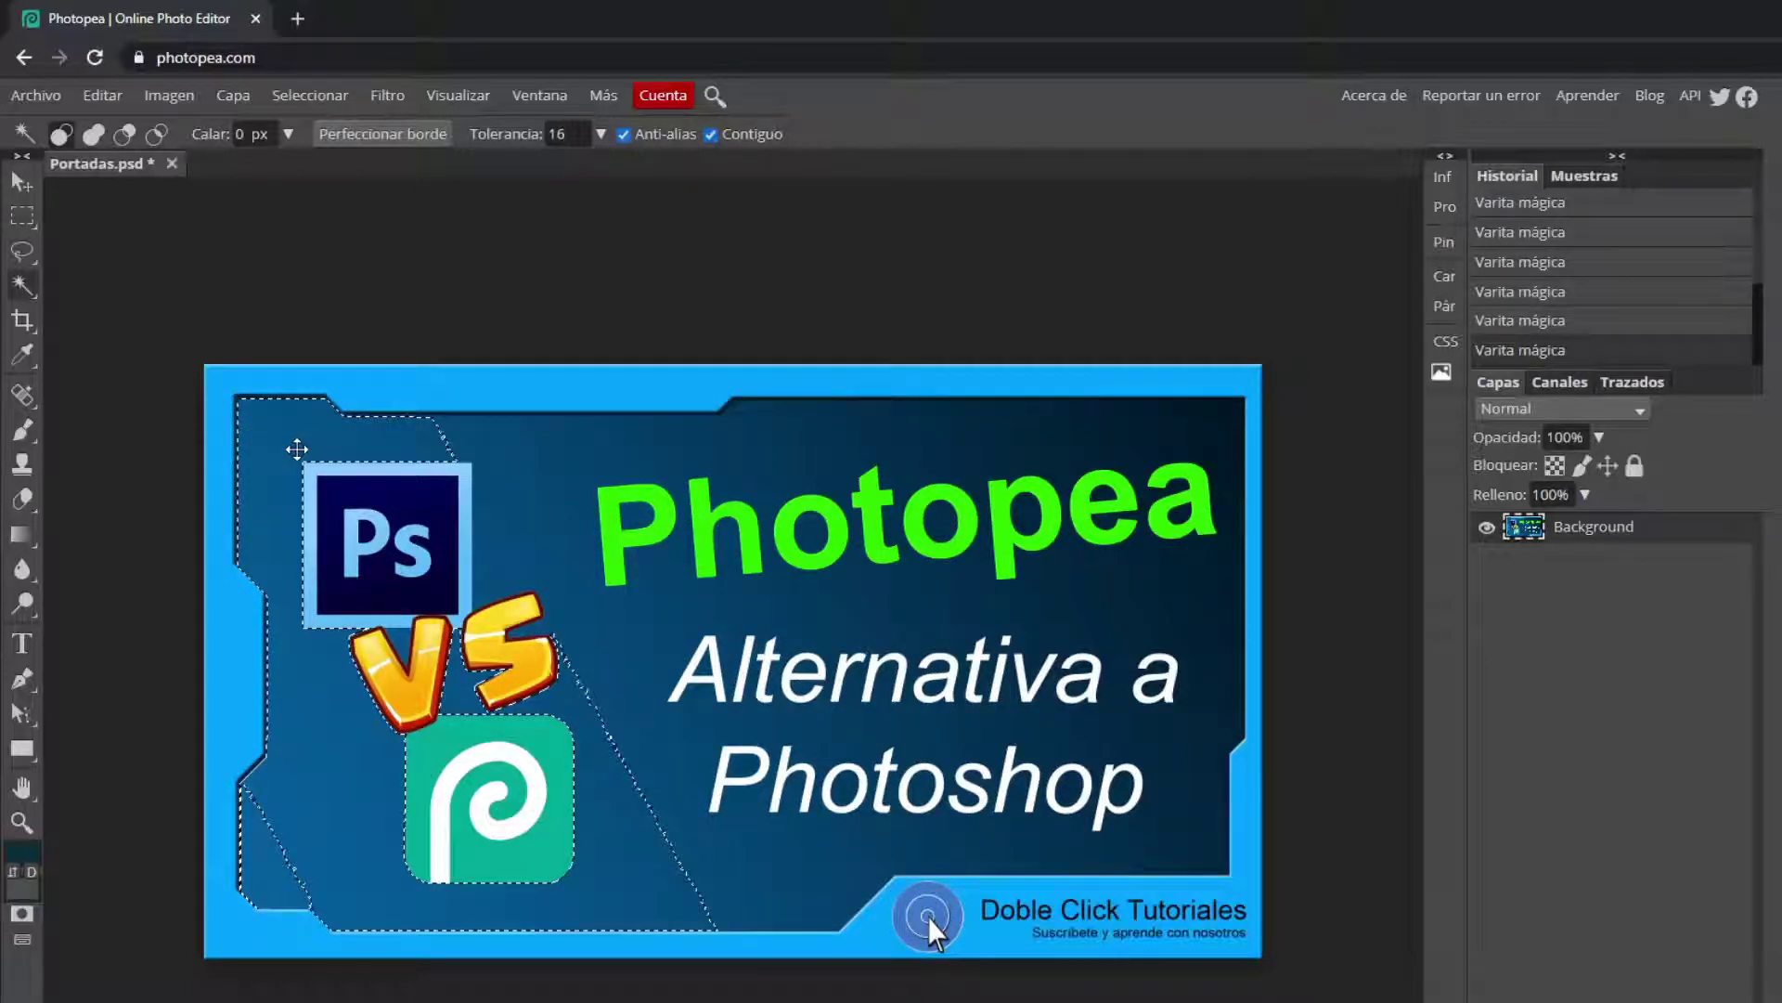
# Delete the dark left strip, then wand-clear the blue V gap and bottom-left patch
pyautogui.press('Delete')
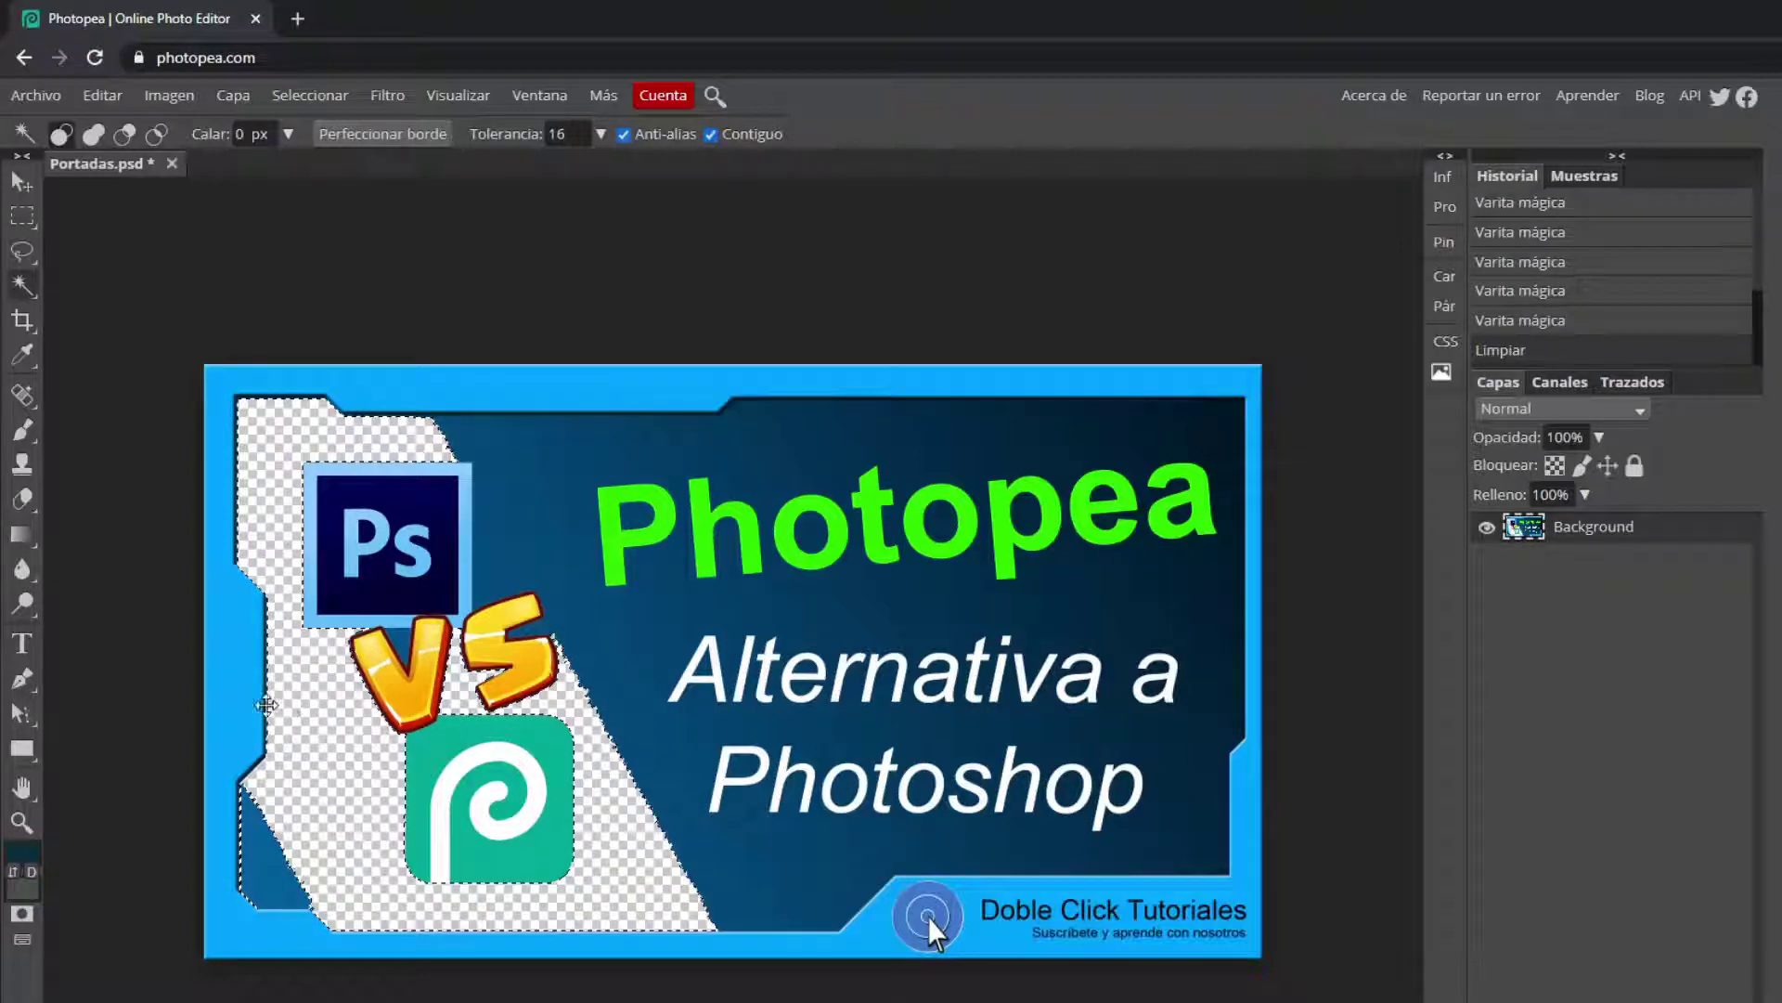
pyautogui.click(396, 642)
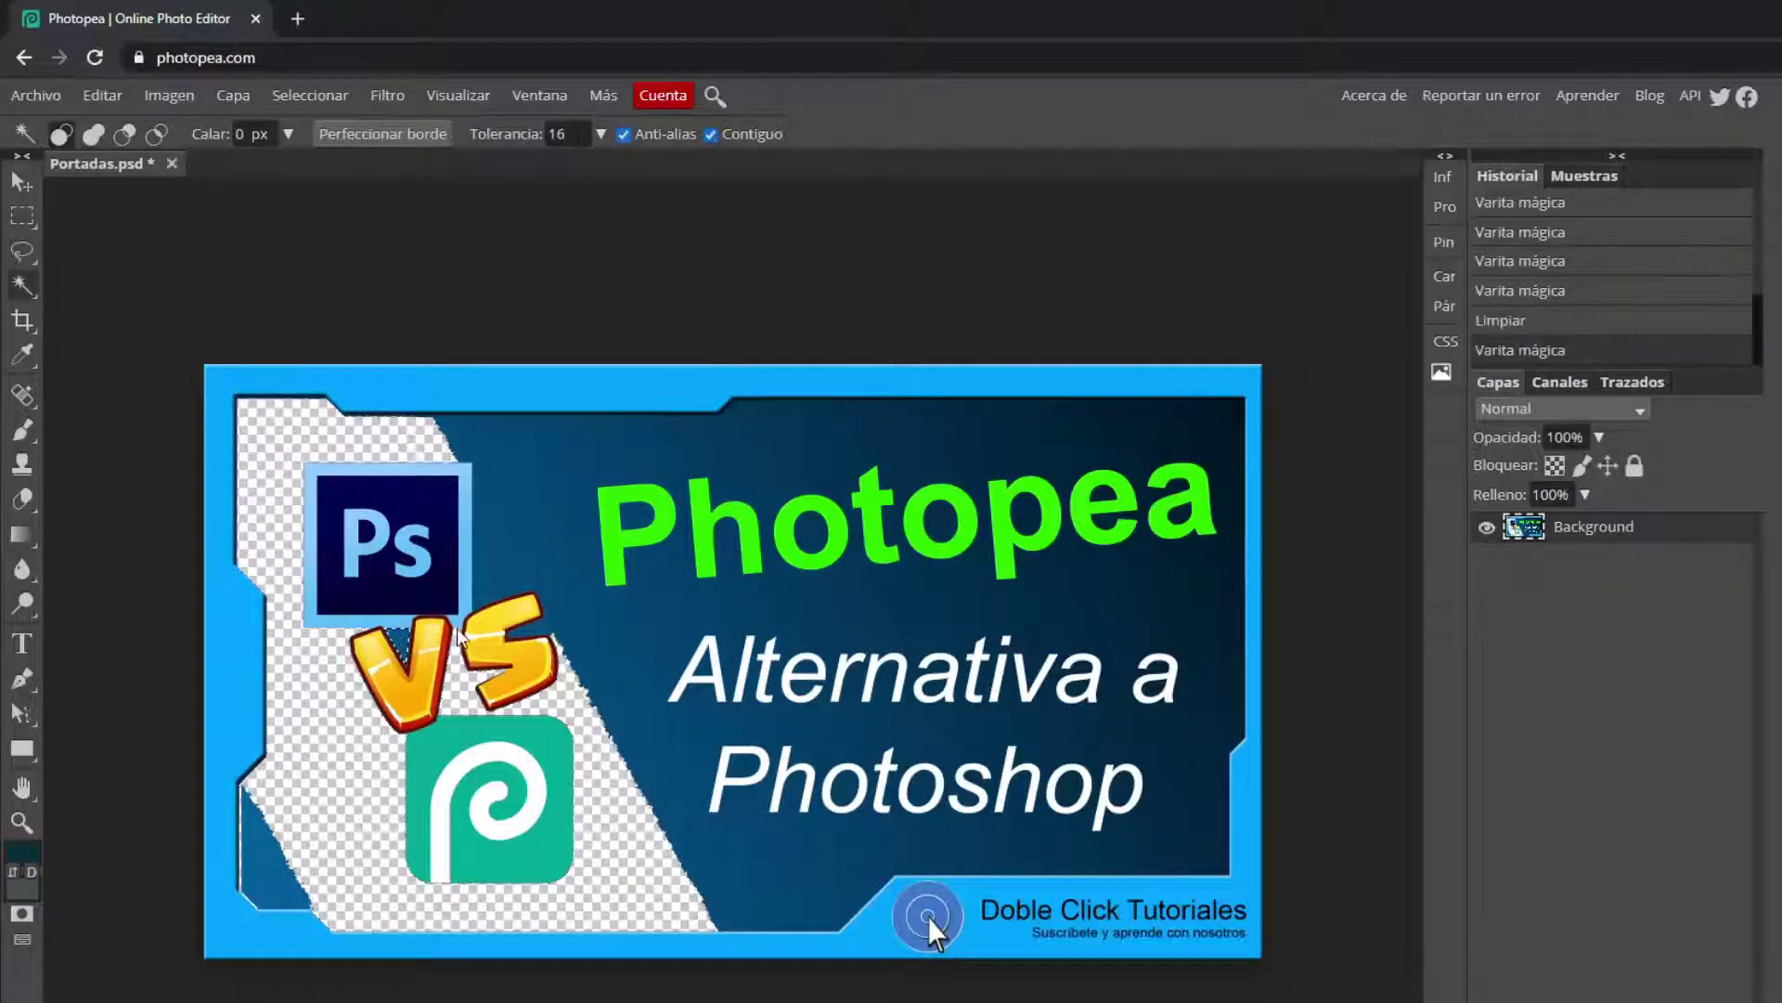
pyautogui.press('Delete')
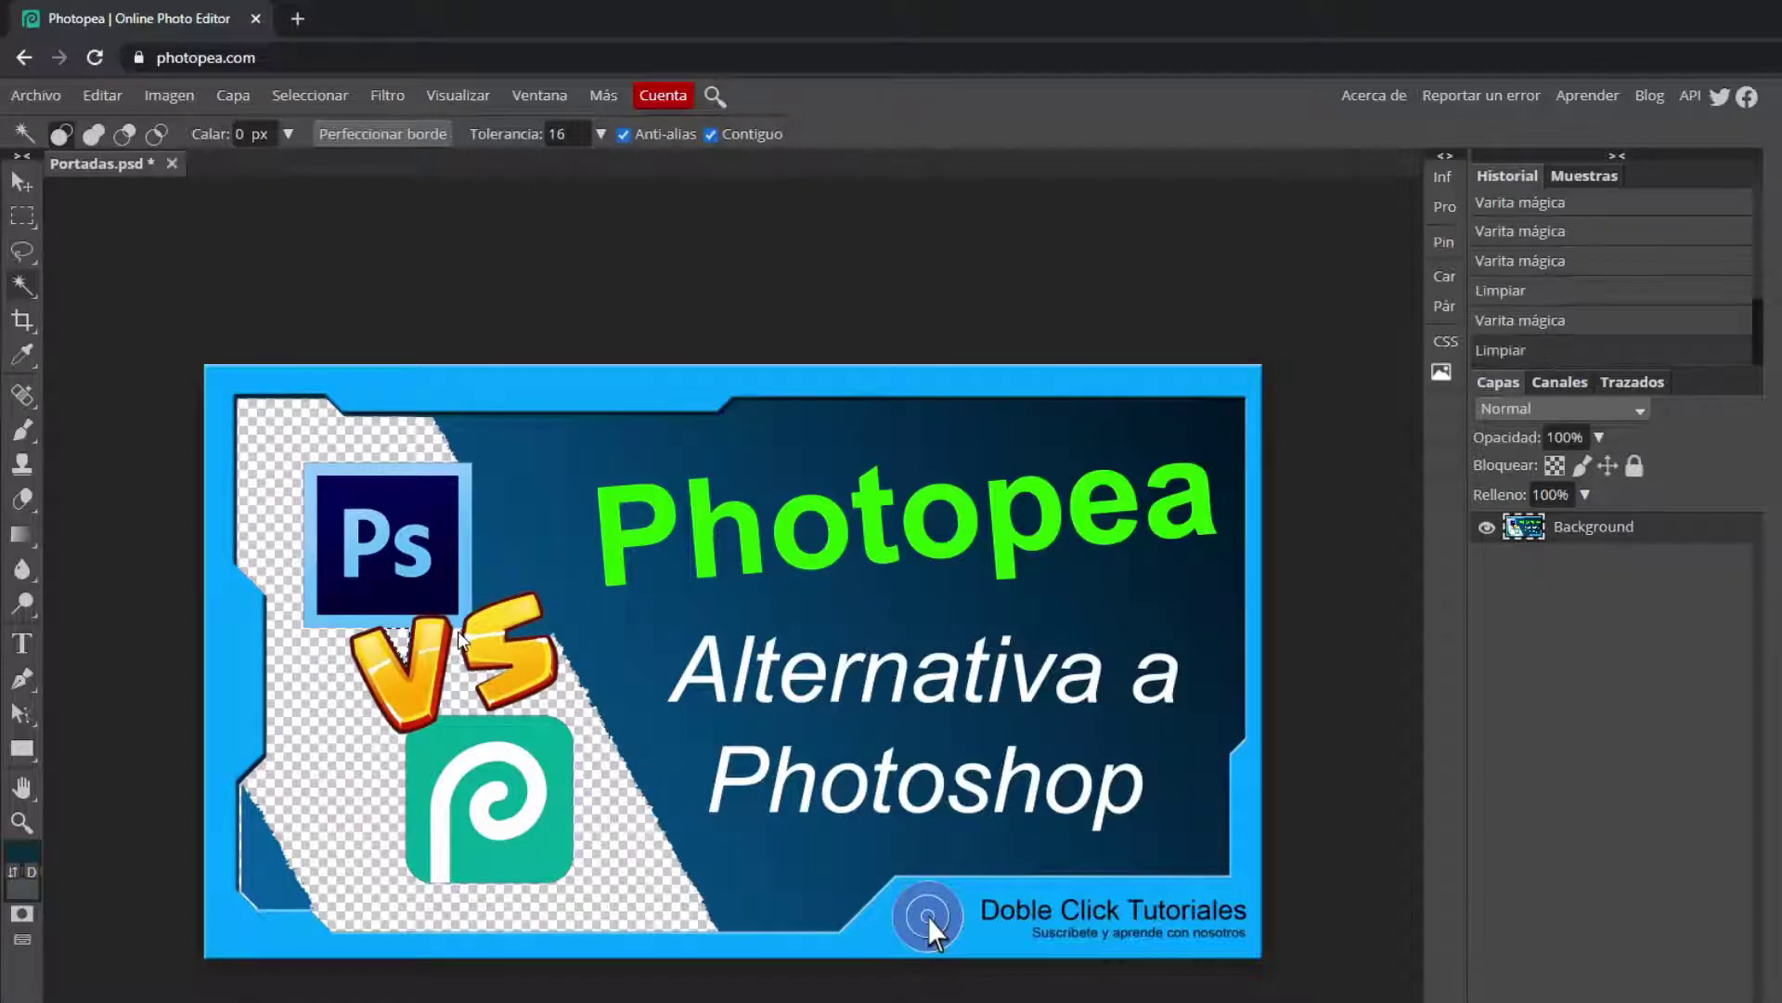
pyautogui.click(269, 861)
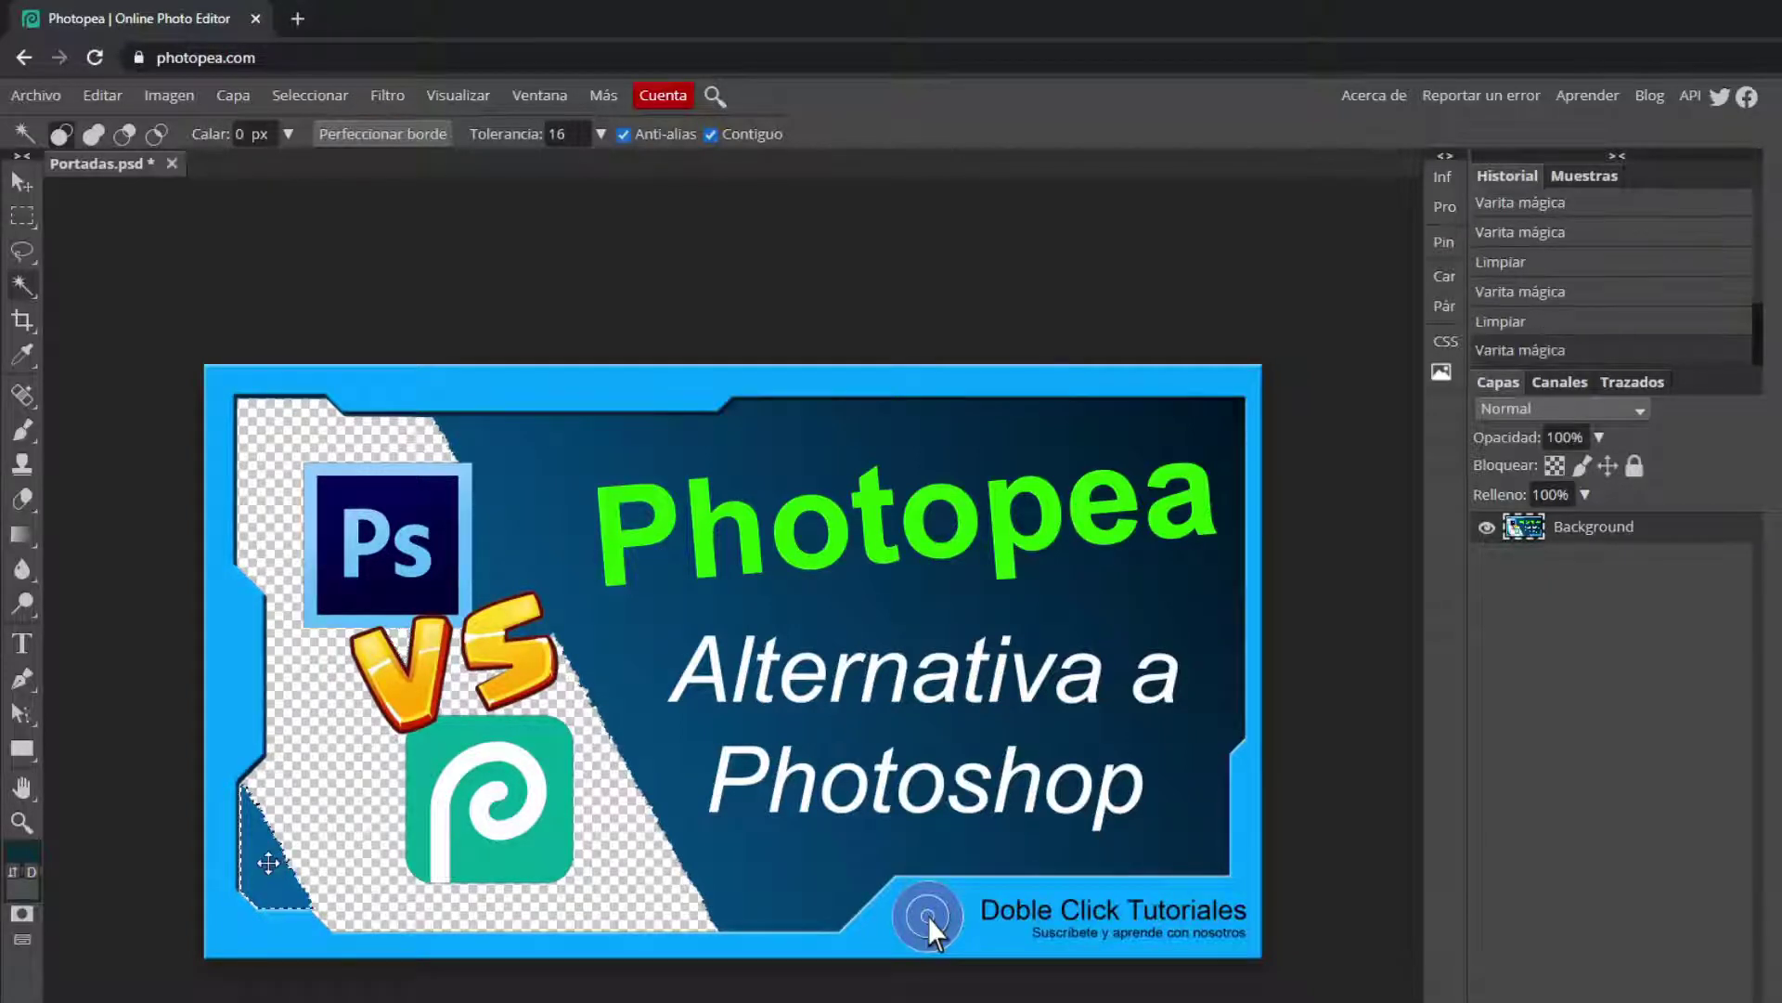
pyautogui.press('Delete')
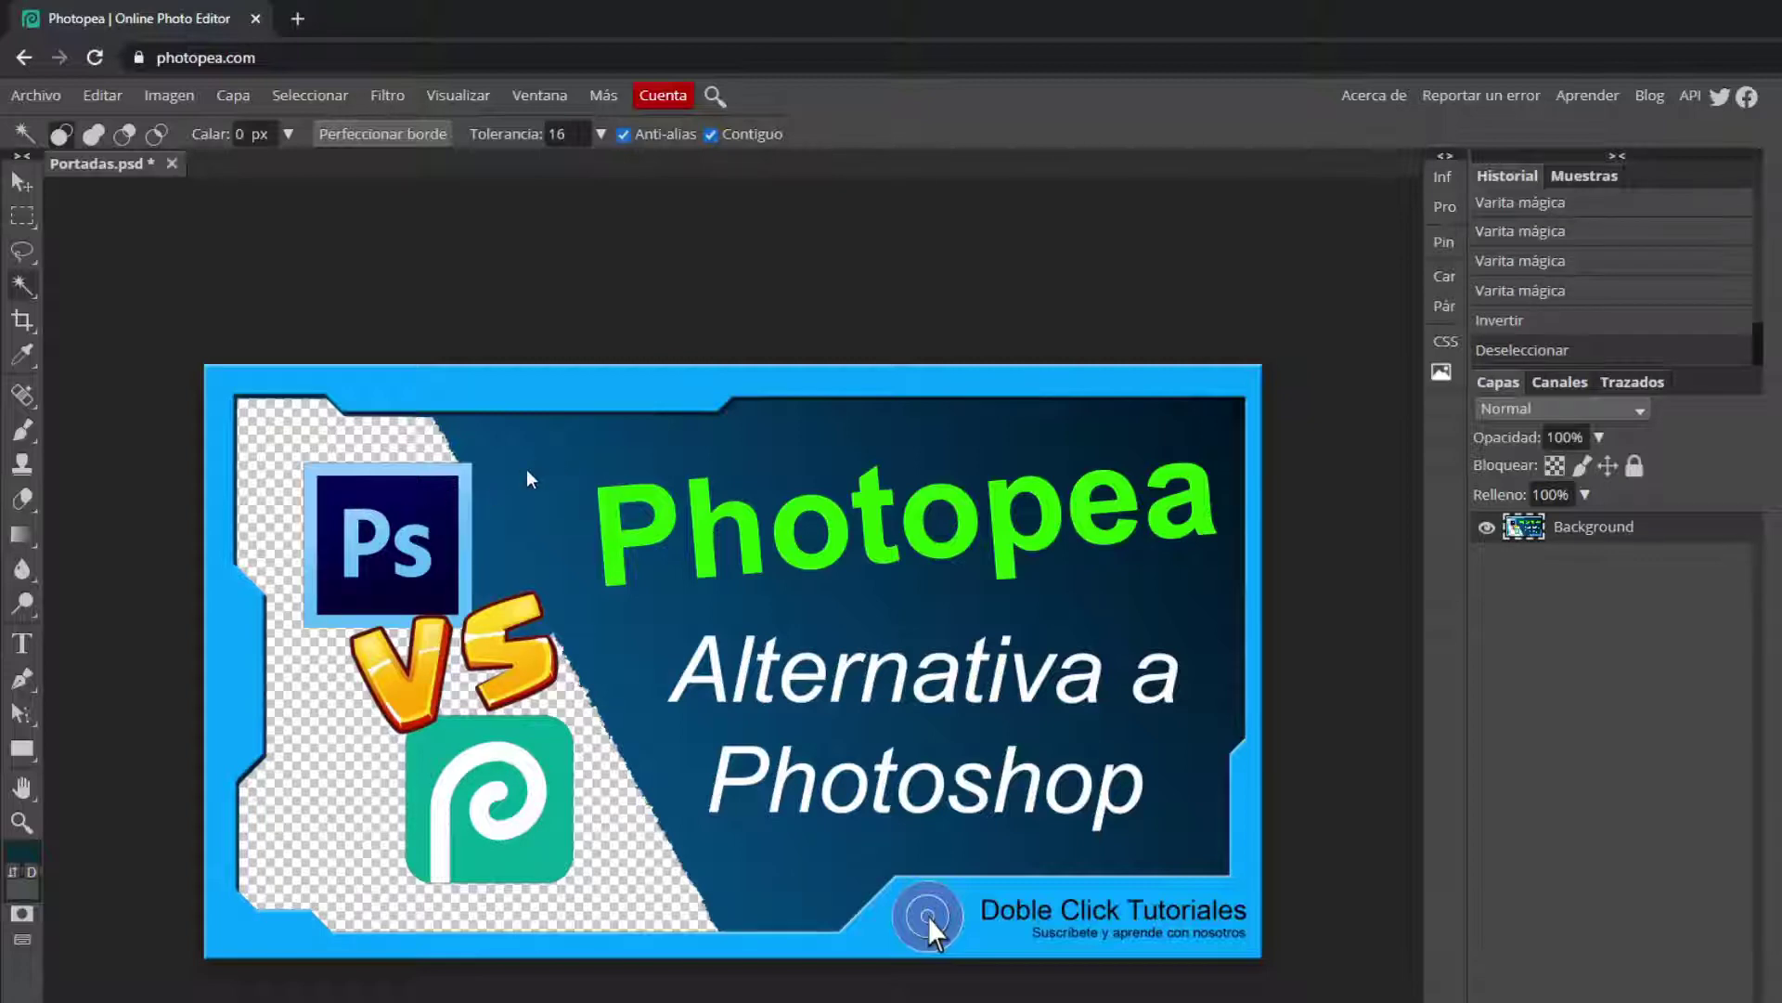
# Magic-wand select the green letters of the Photopea title
pyautogui.click(608, 517)
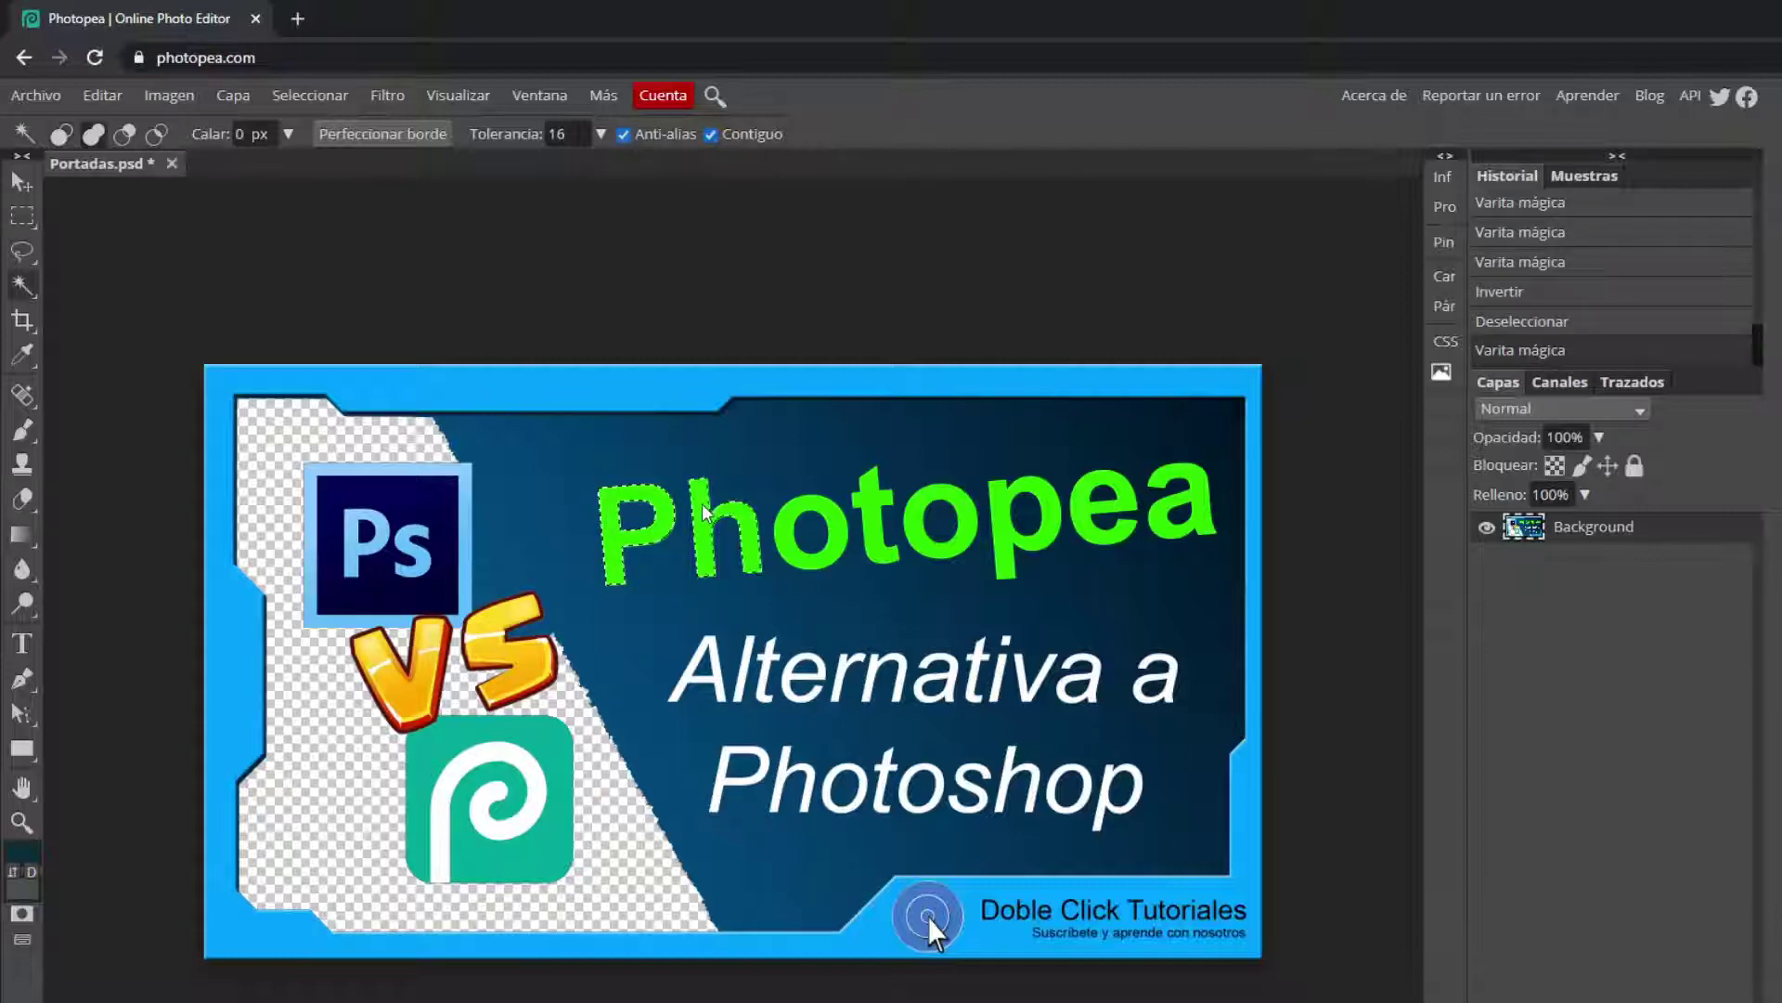
pyautogui.keyDown('shift'); pyautogui.click(761, 527); pyautogui.keyUp('shift')
pyautogui.click(859, 506)
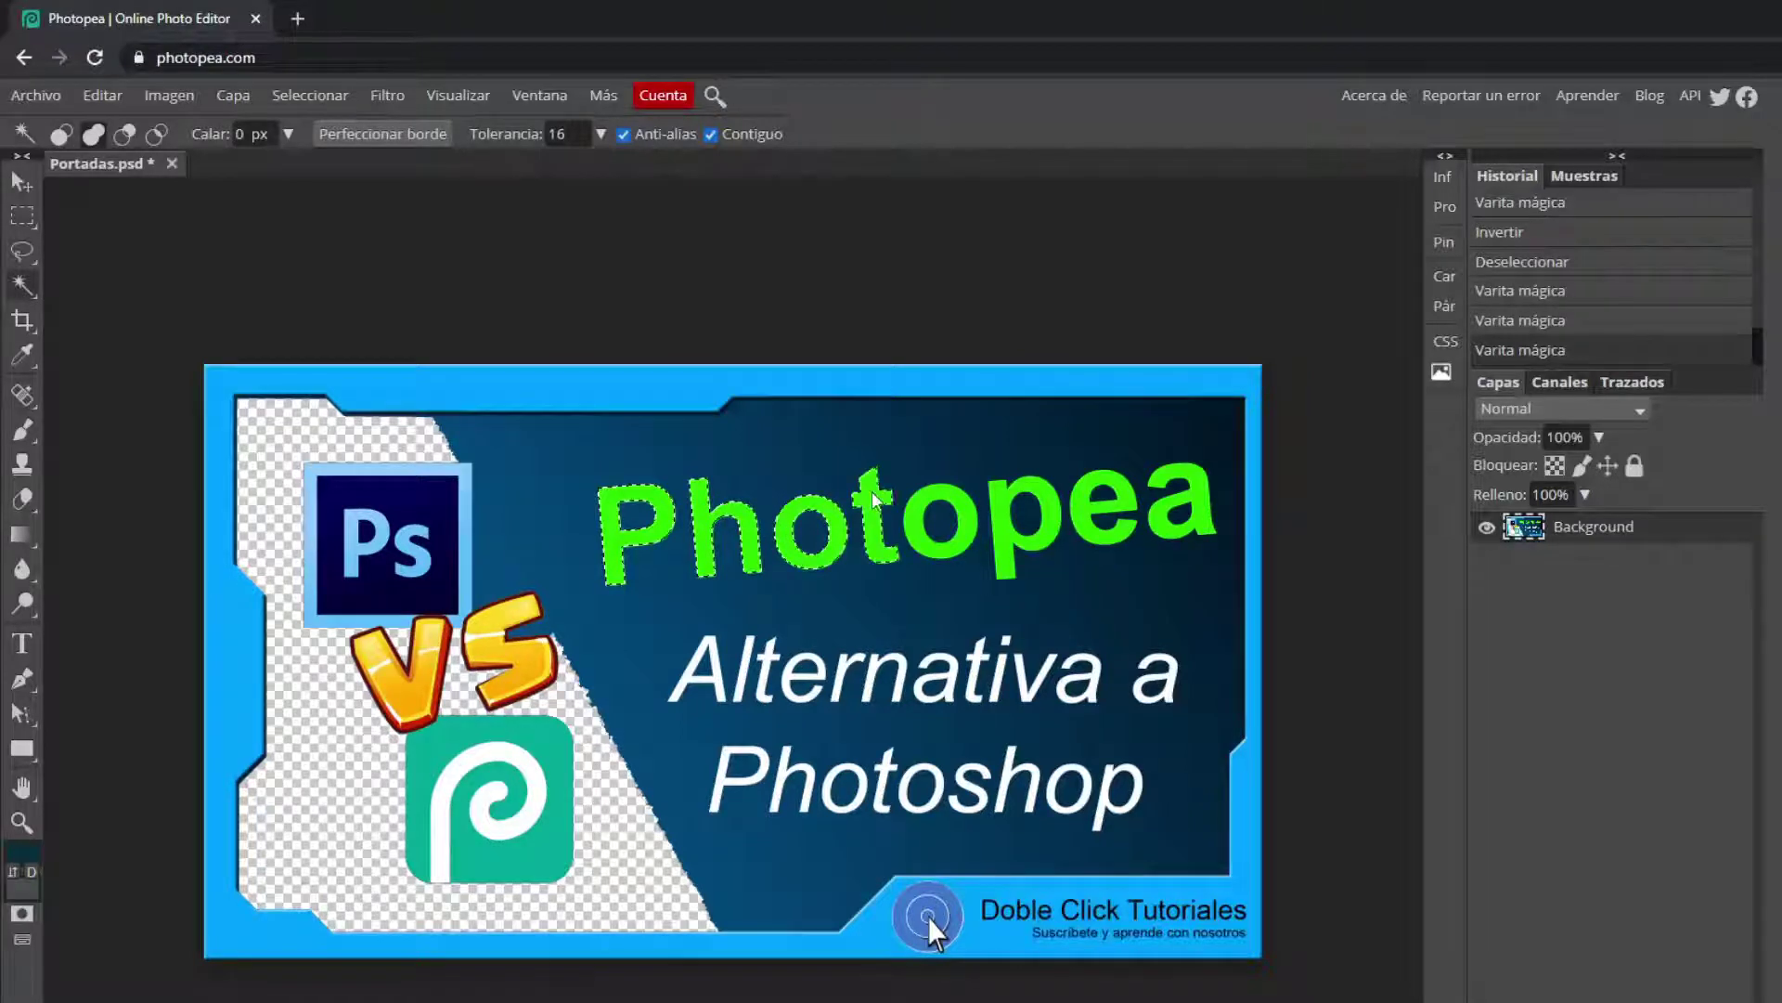
pyautogui.click(917, 506)
pyautogui.click(1005, 492)
pyautogui.click(1095, 487)
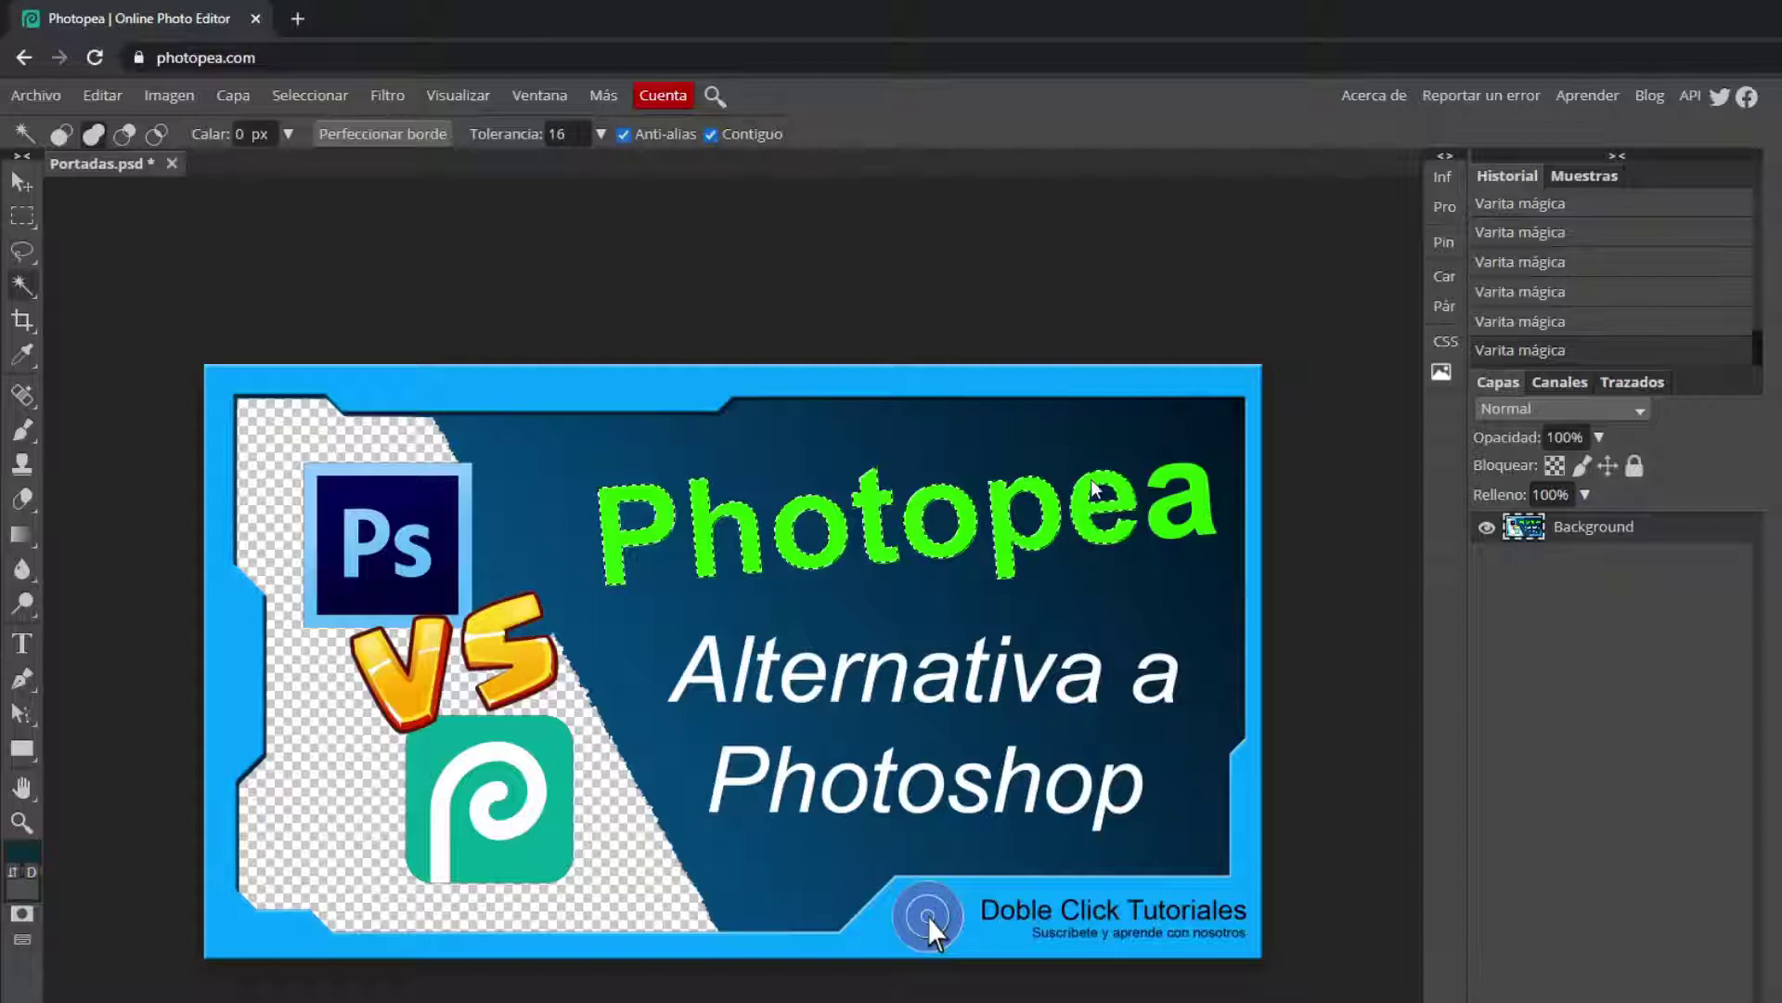
pyautogui.click(1177, 485)
# Add the Alternativa letters to the selection, undoing an accidental background band pick
pyautogui.click(688, 678)
pyautogui.click(748, 675)
pyautogui.click(768, 682)
pyautogui.click(807, 687)
pyautogui.click(841, 687)
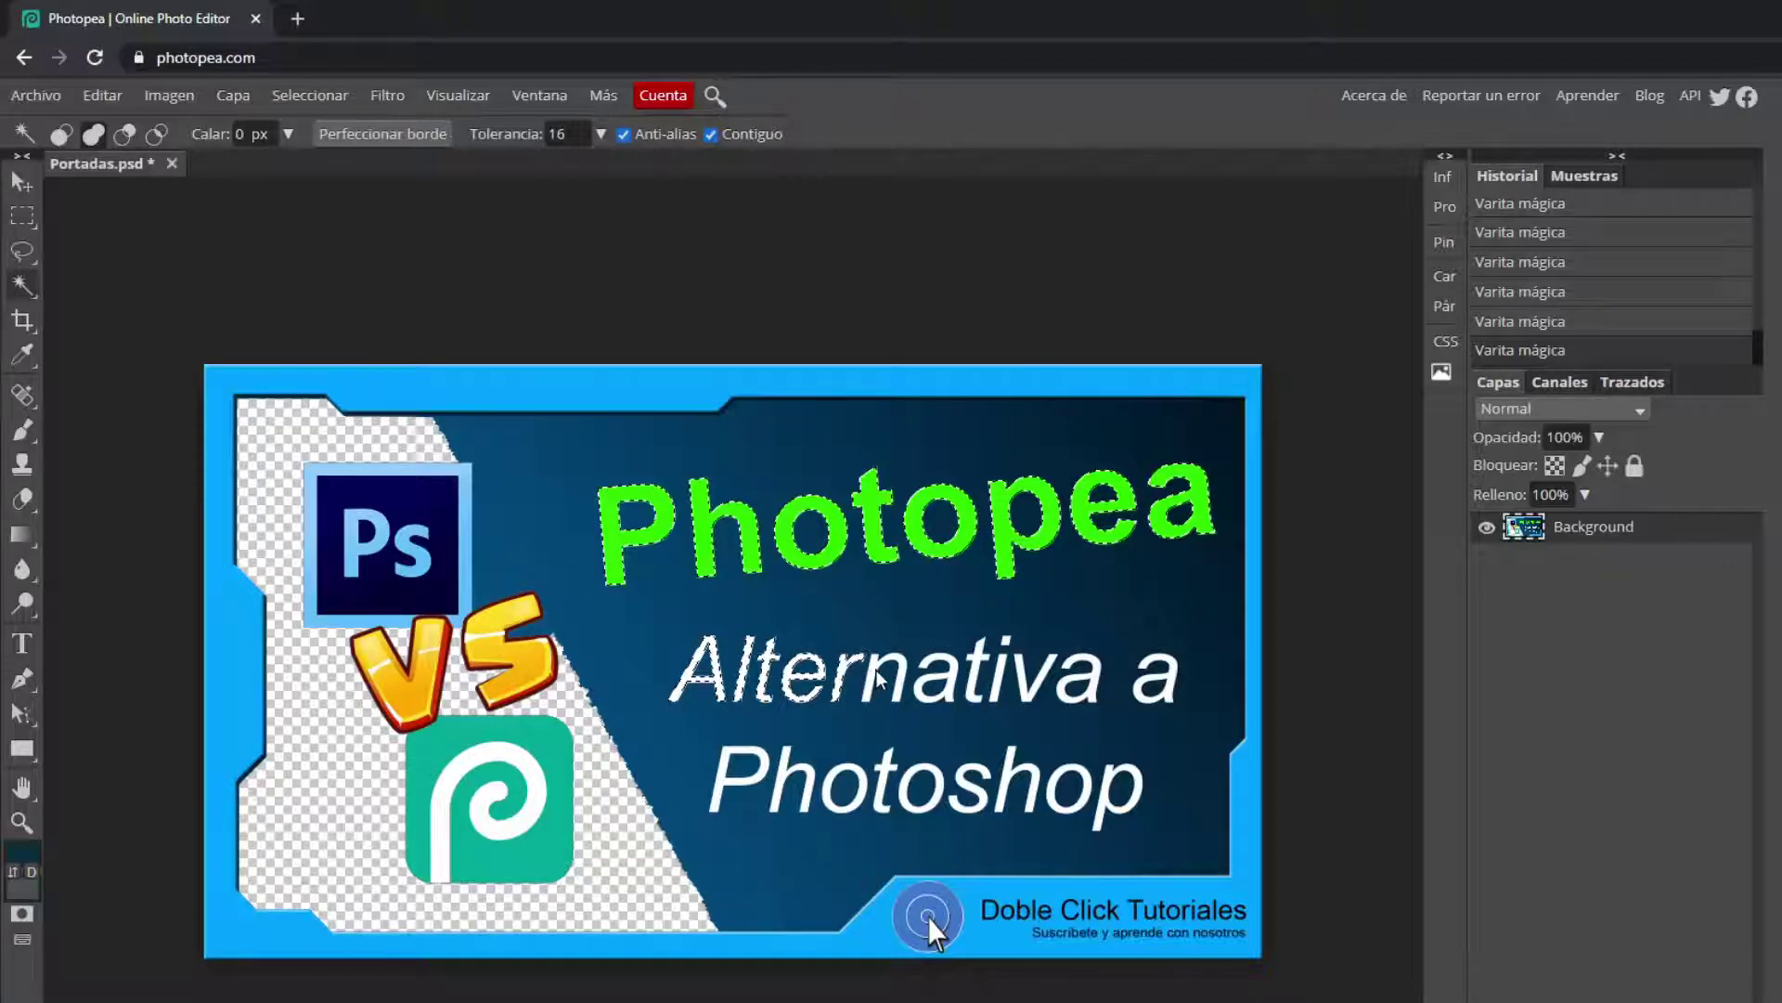
pyautogui.click(948, 668)
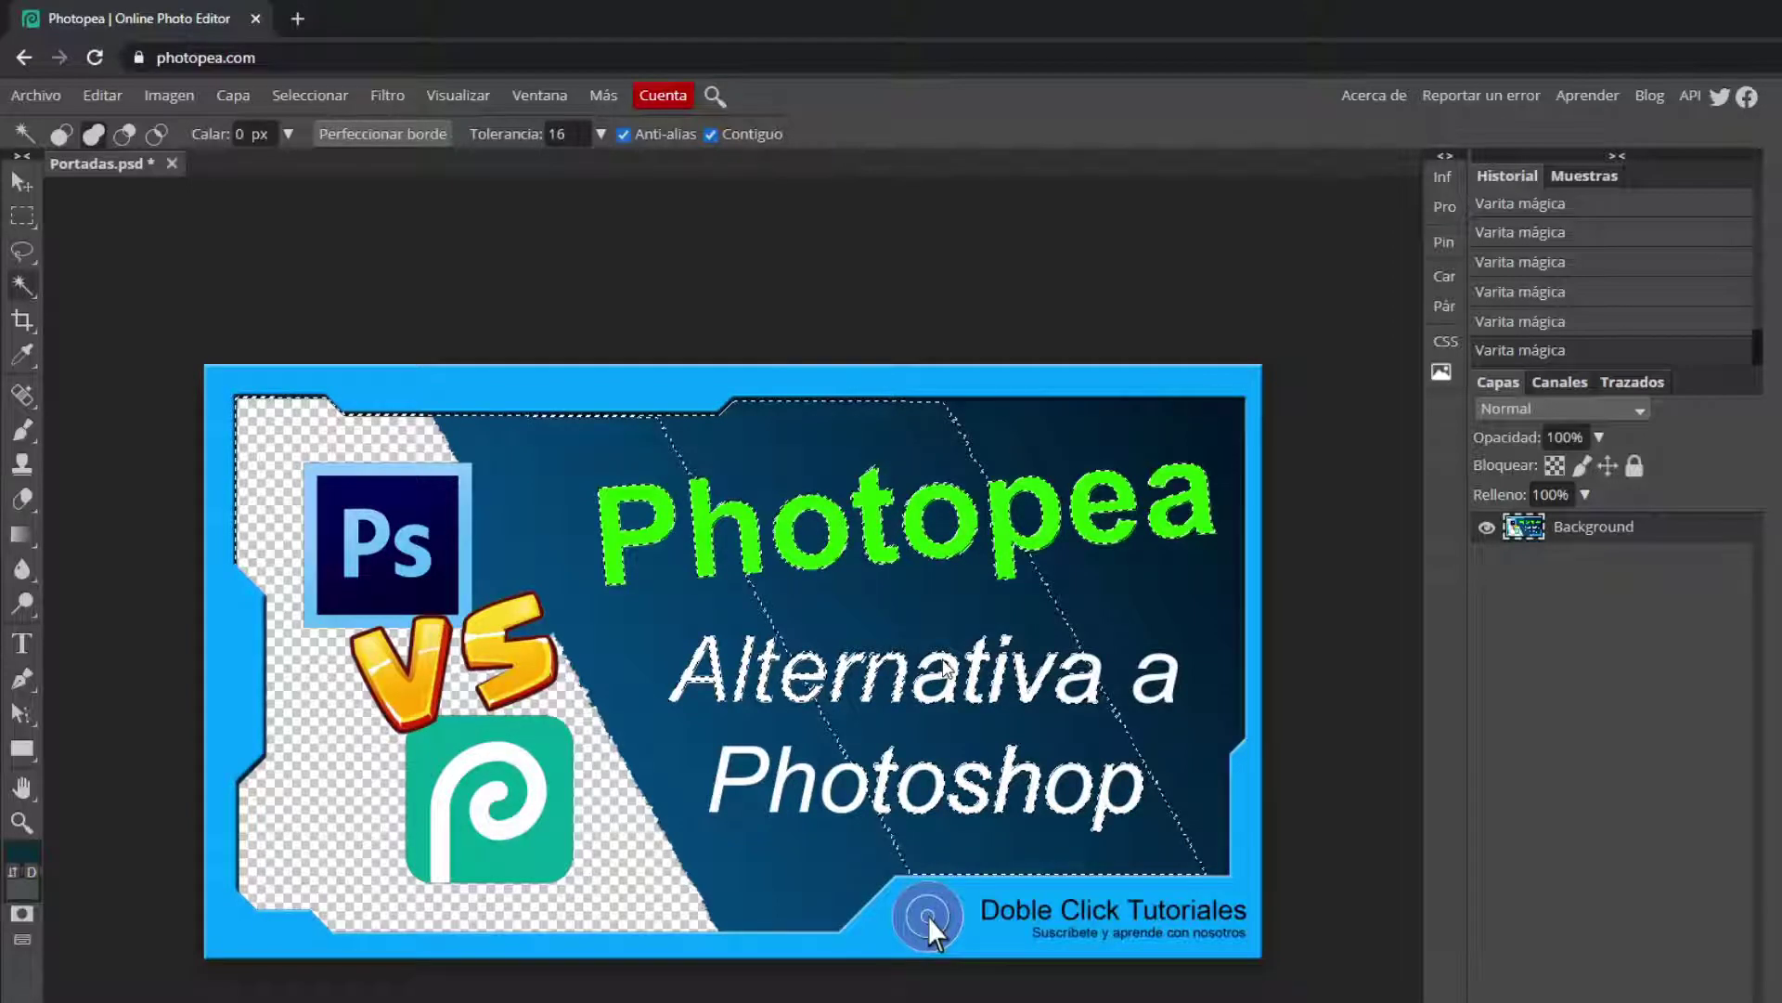
pyautogui.press('shift')
pyautogui.hotkey('ctrl', 'z')
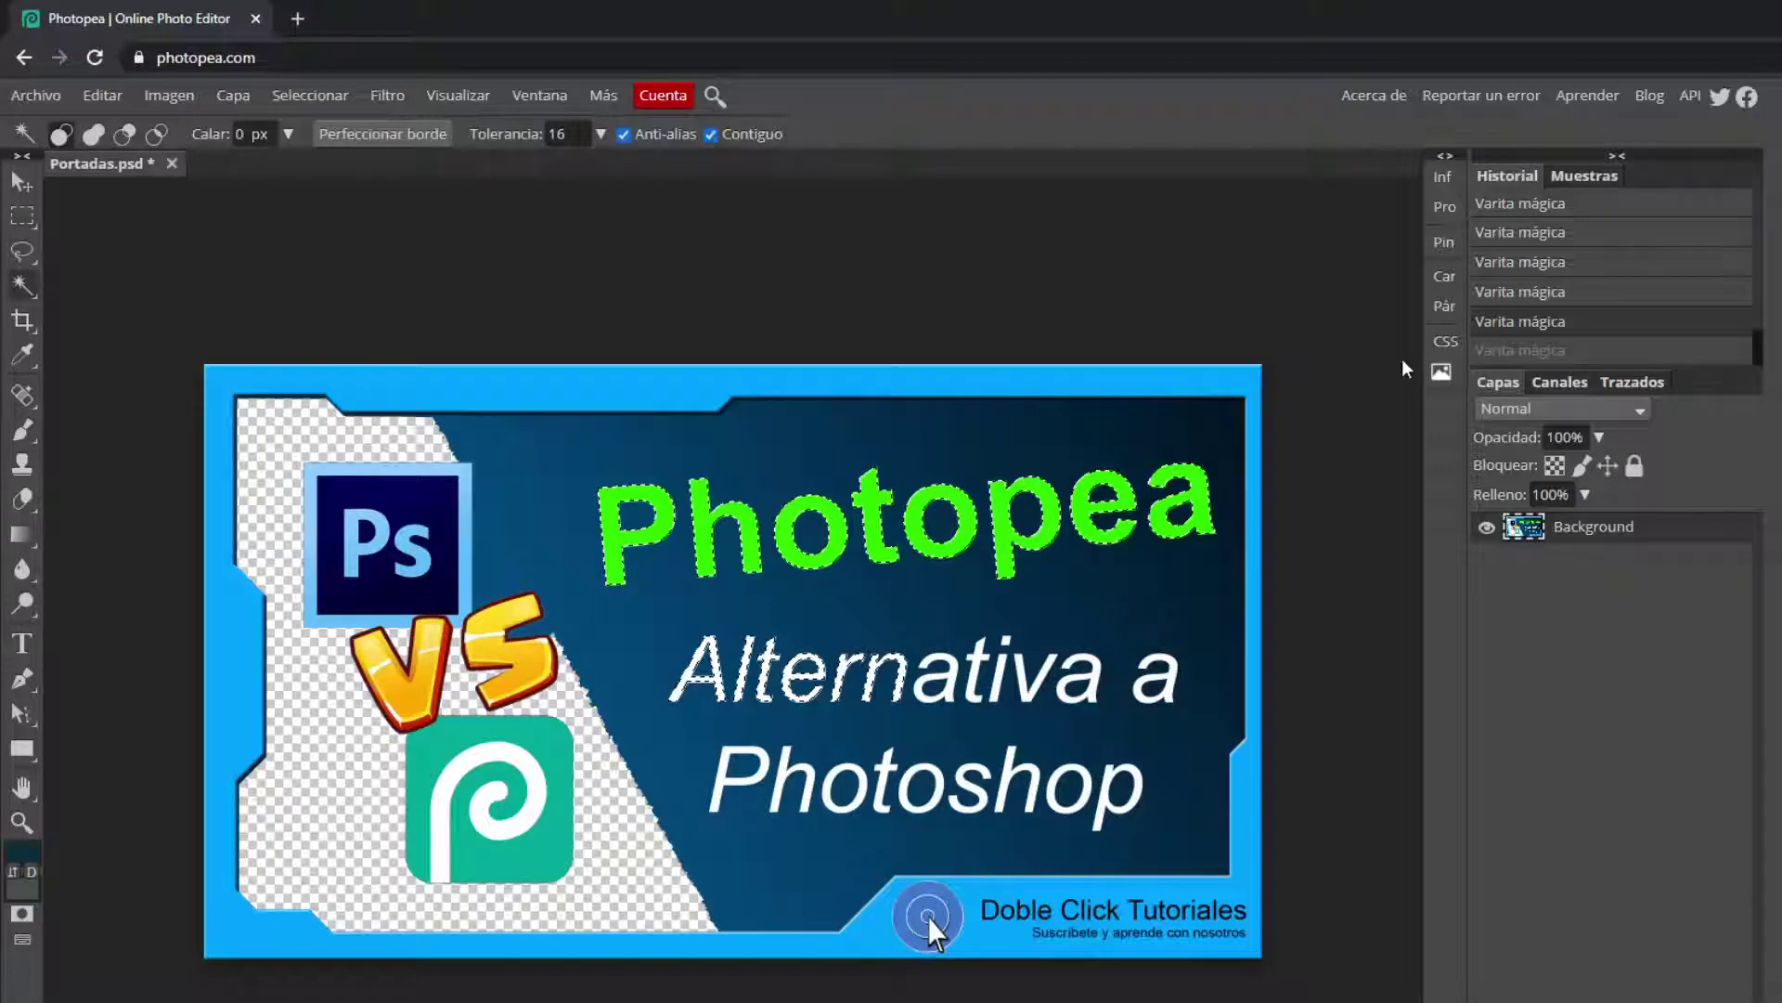
pyautogui.press('shift')
pyautogui.keyDown('shift'); pyautogui.click(931, 665); pyautogui.keyUp('shift')
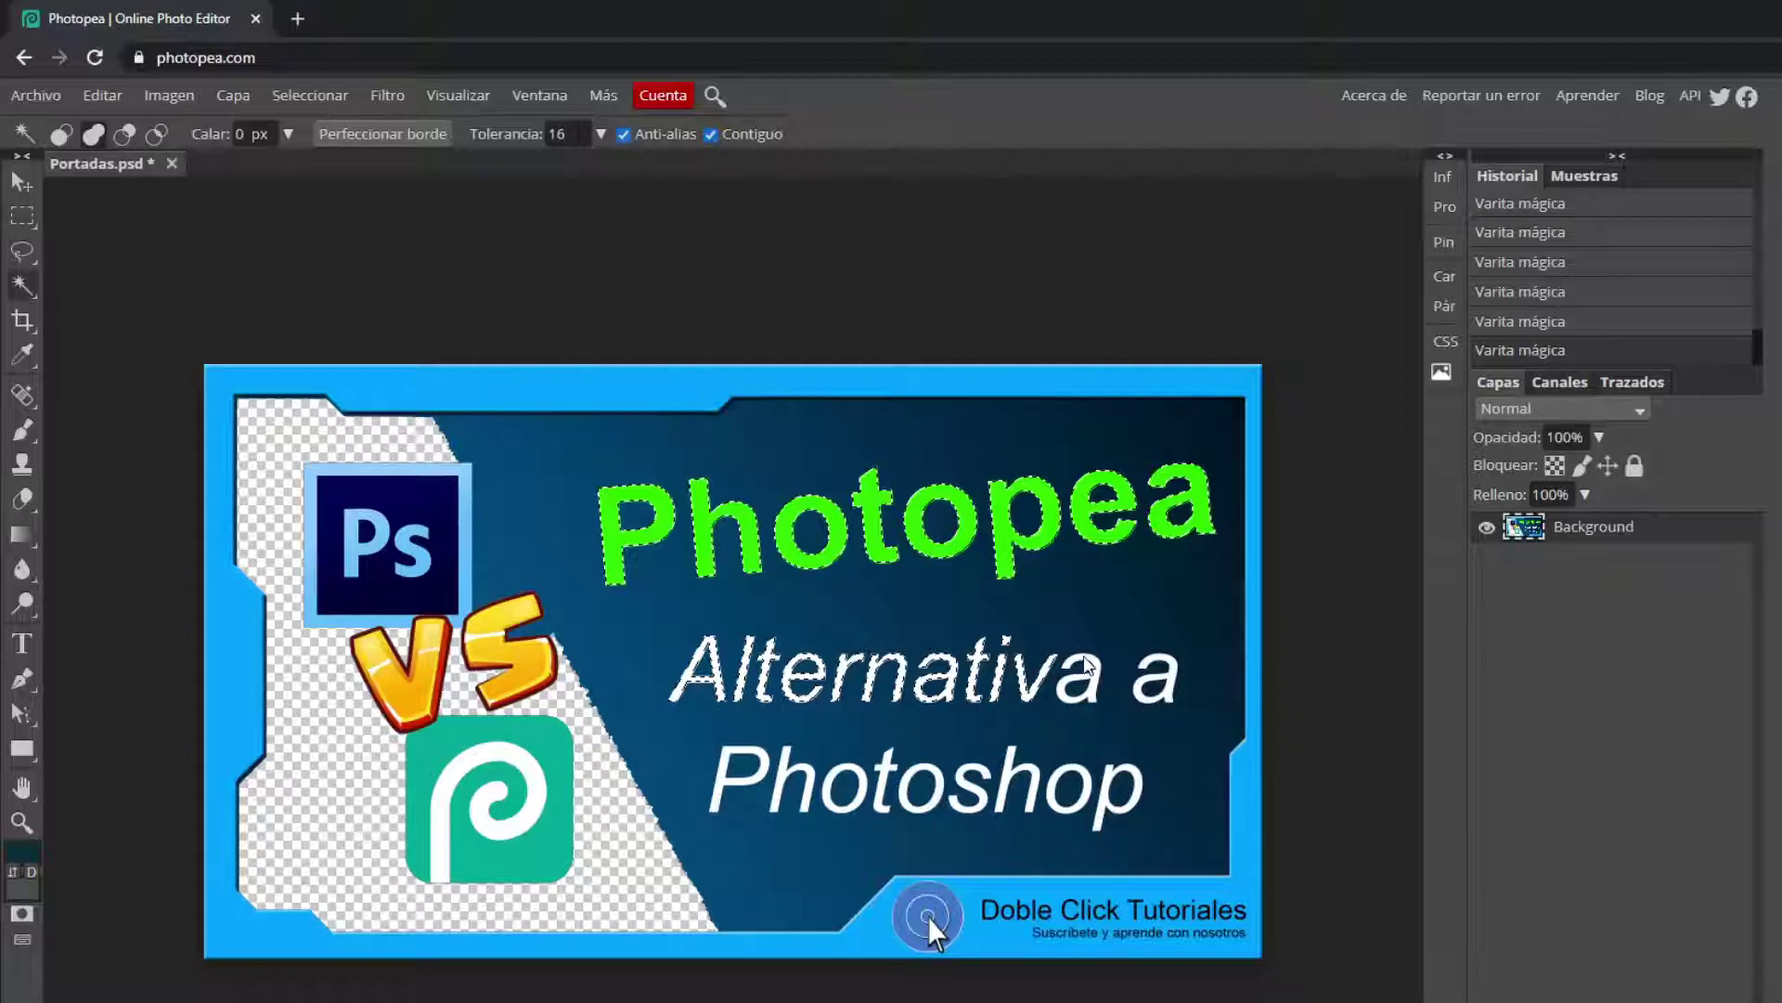
pyautogui.press('shift')
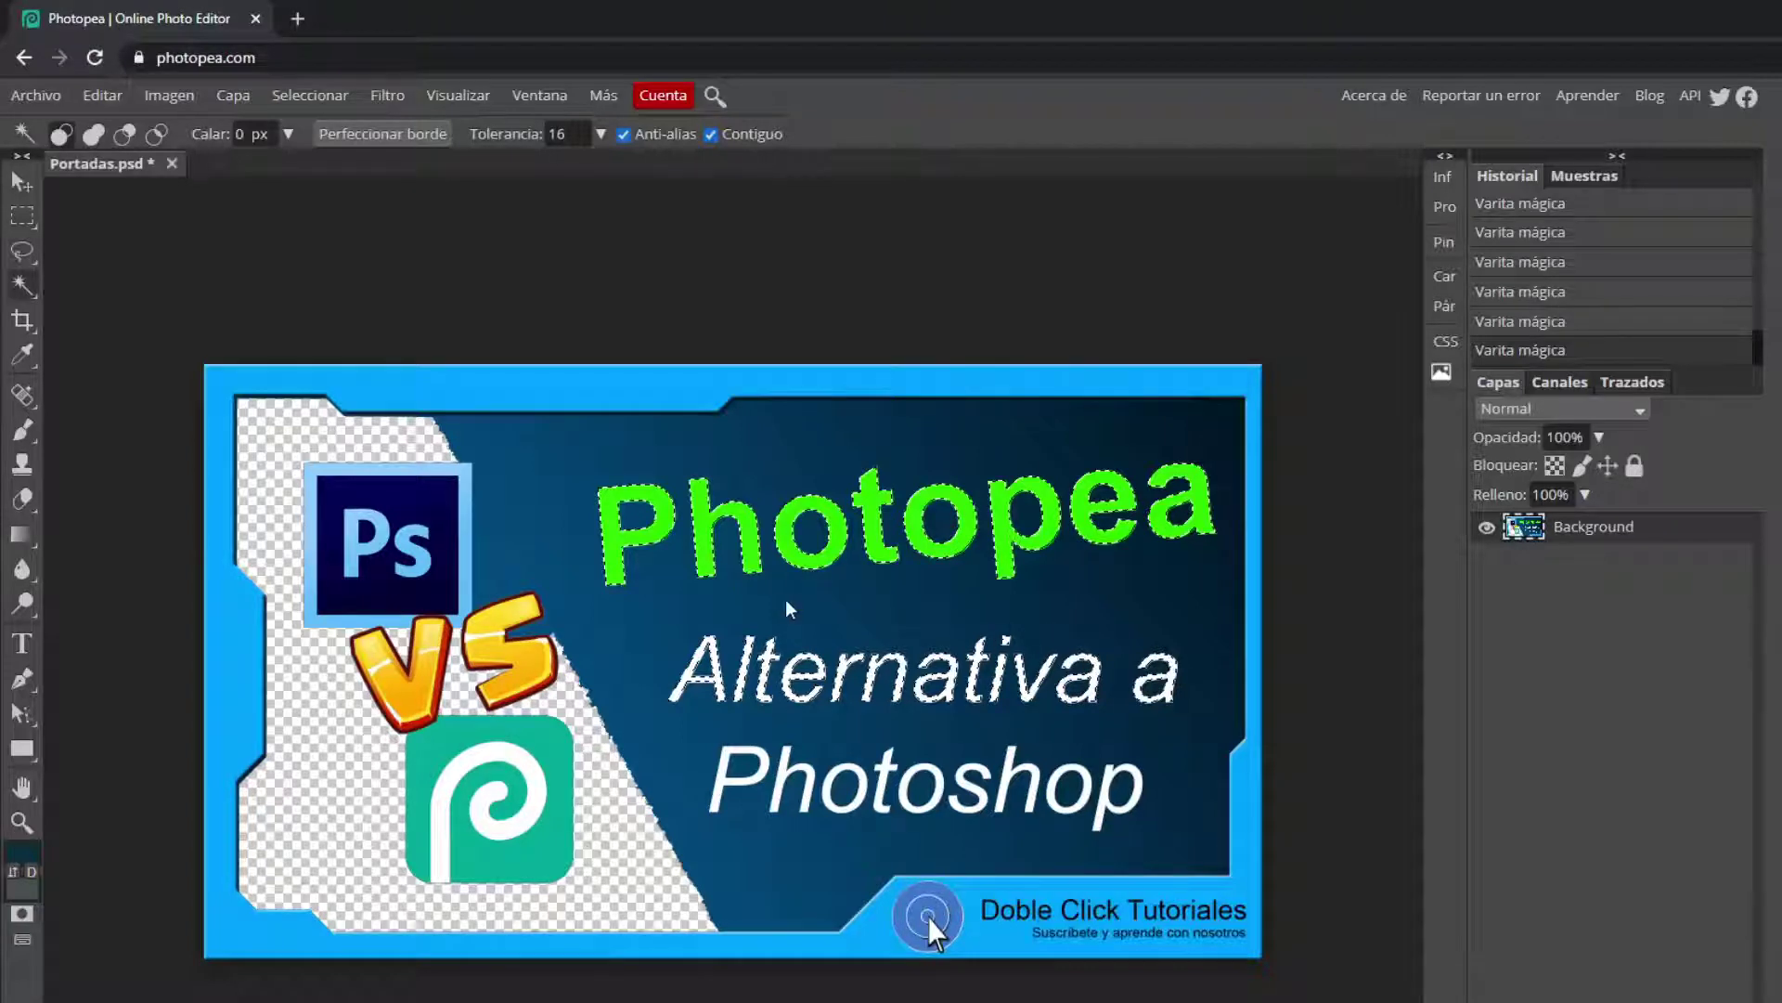
# Add the Ps logo's light-blue border and its letters to the selection
pyautogui.keyDown('shift'); pyautogui.click(311, 498); pyautogui.keyUp('shift')
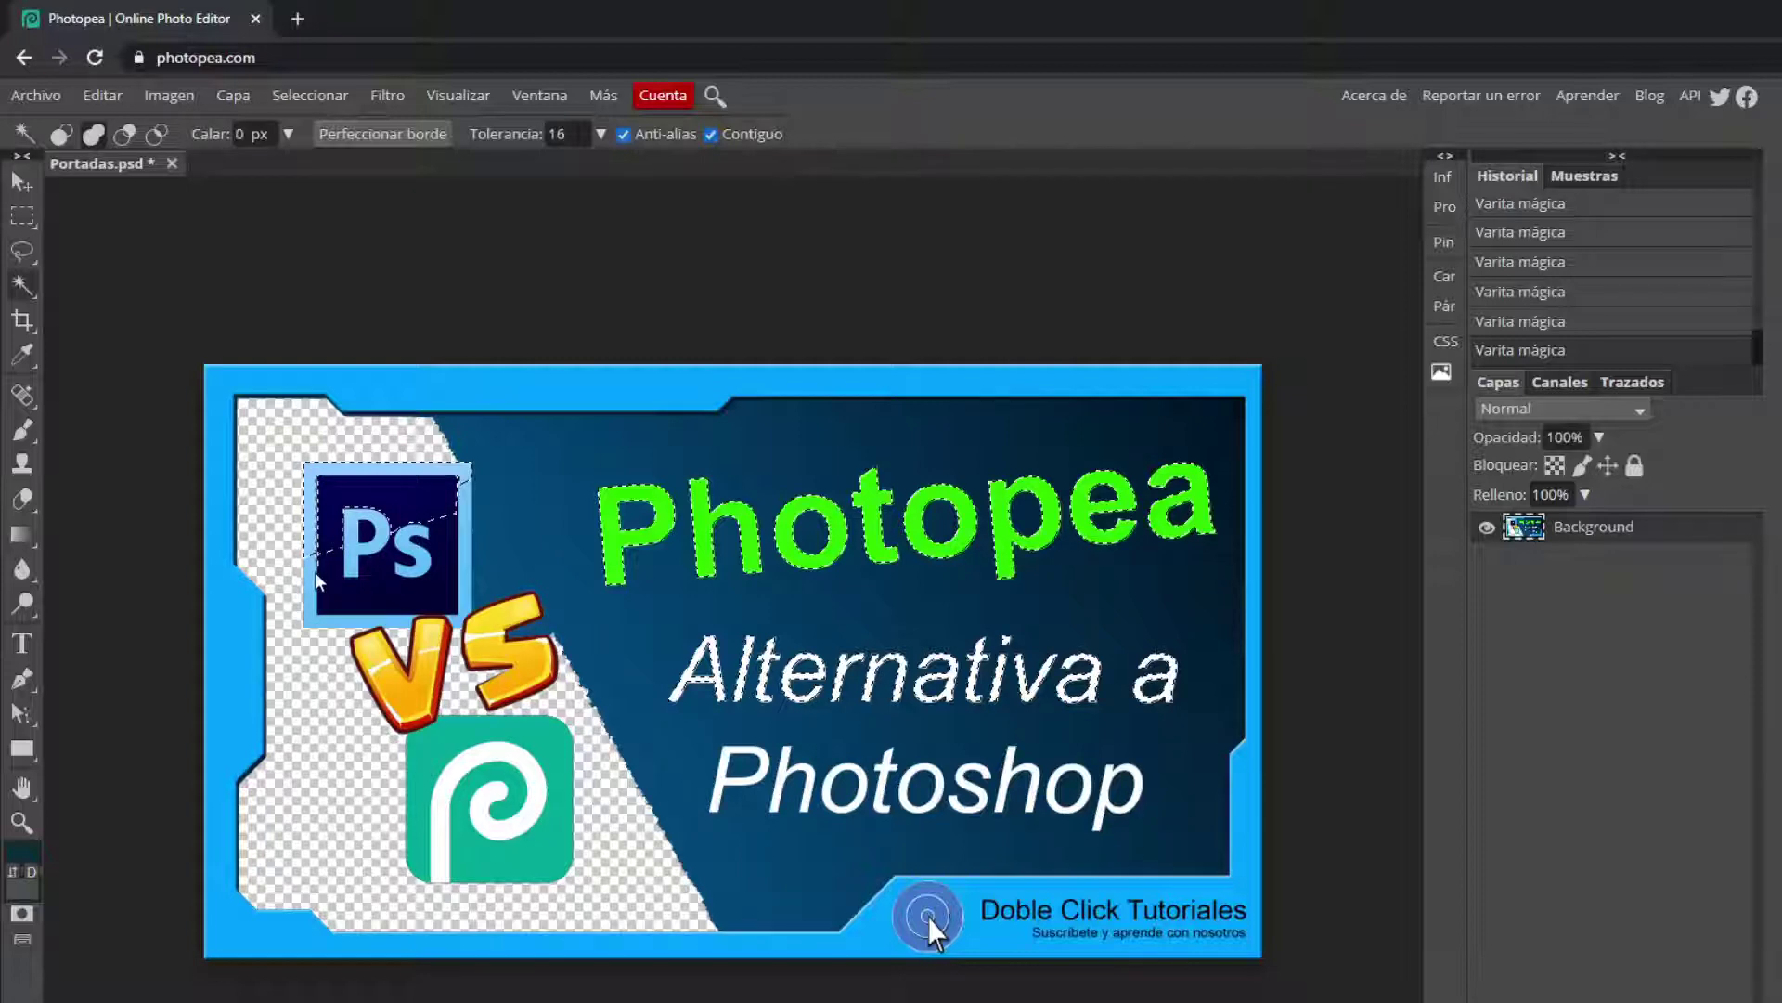
pyautogui.click(388, 549)
pyautogui.press('shift')
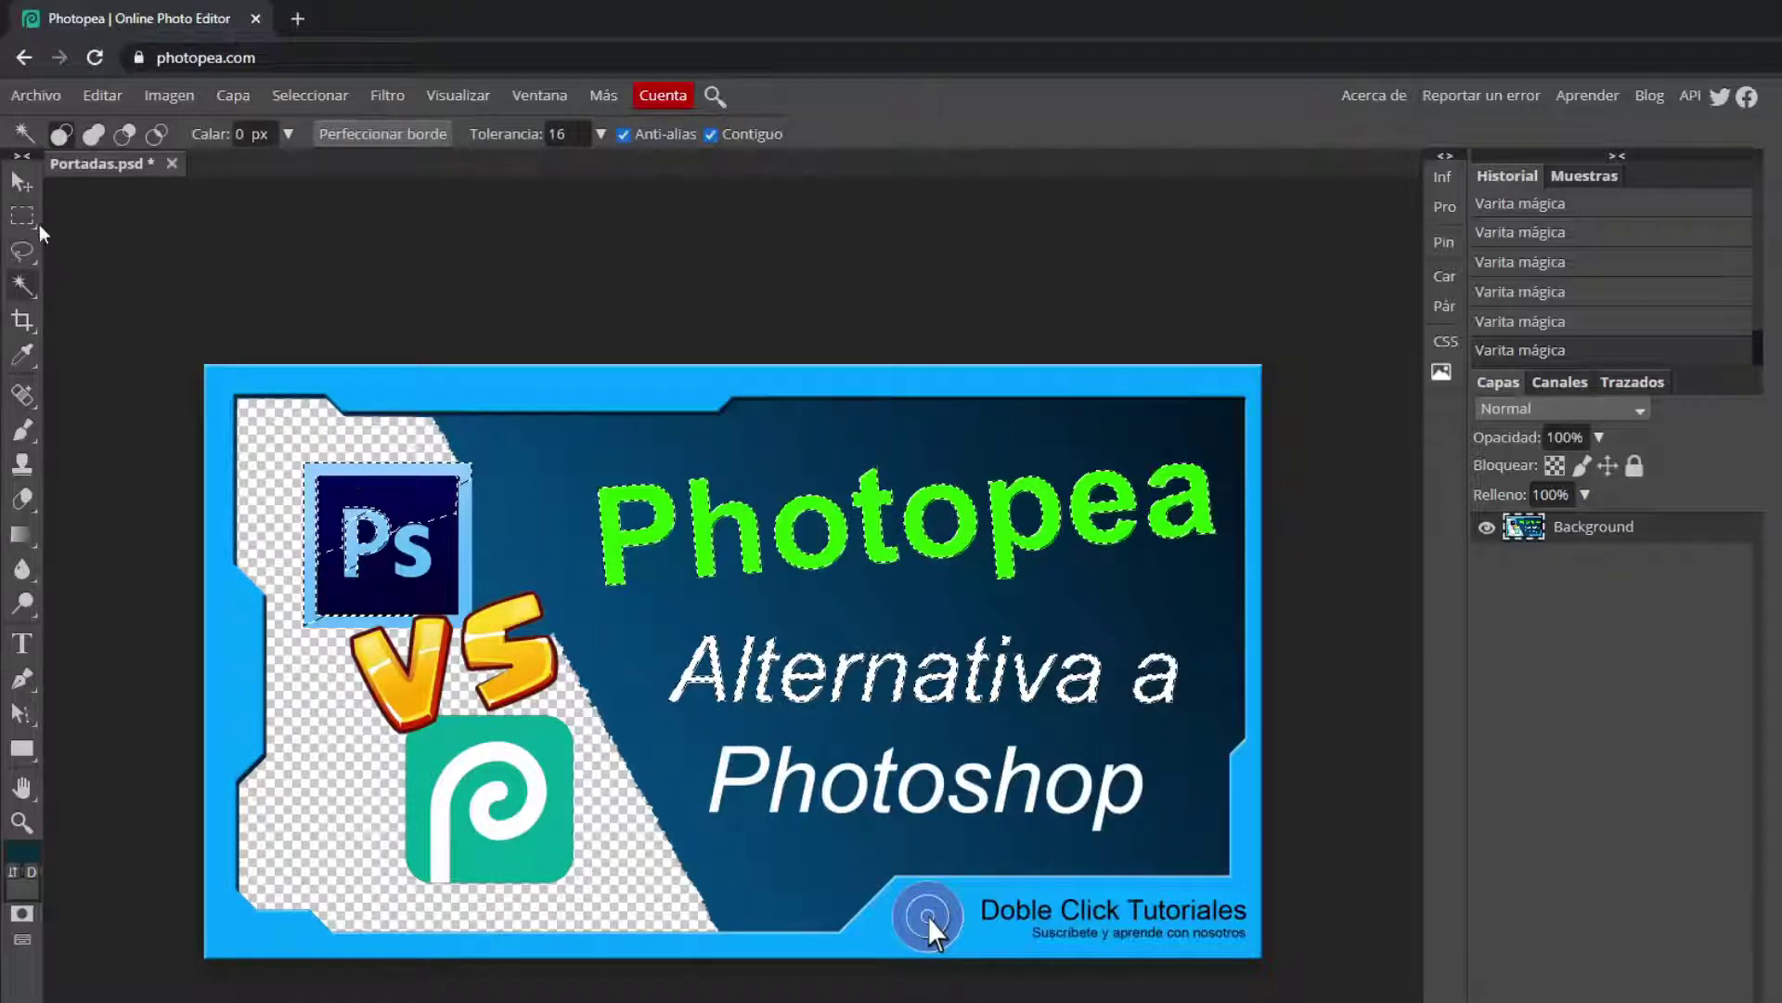
# After trying Object Selection, add a rectangular marquee around the whole Ps logo
pyautogui.rightClick(20, 285)
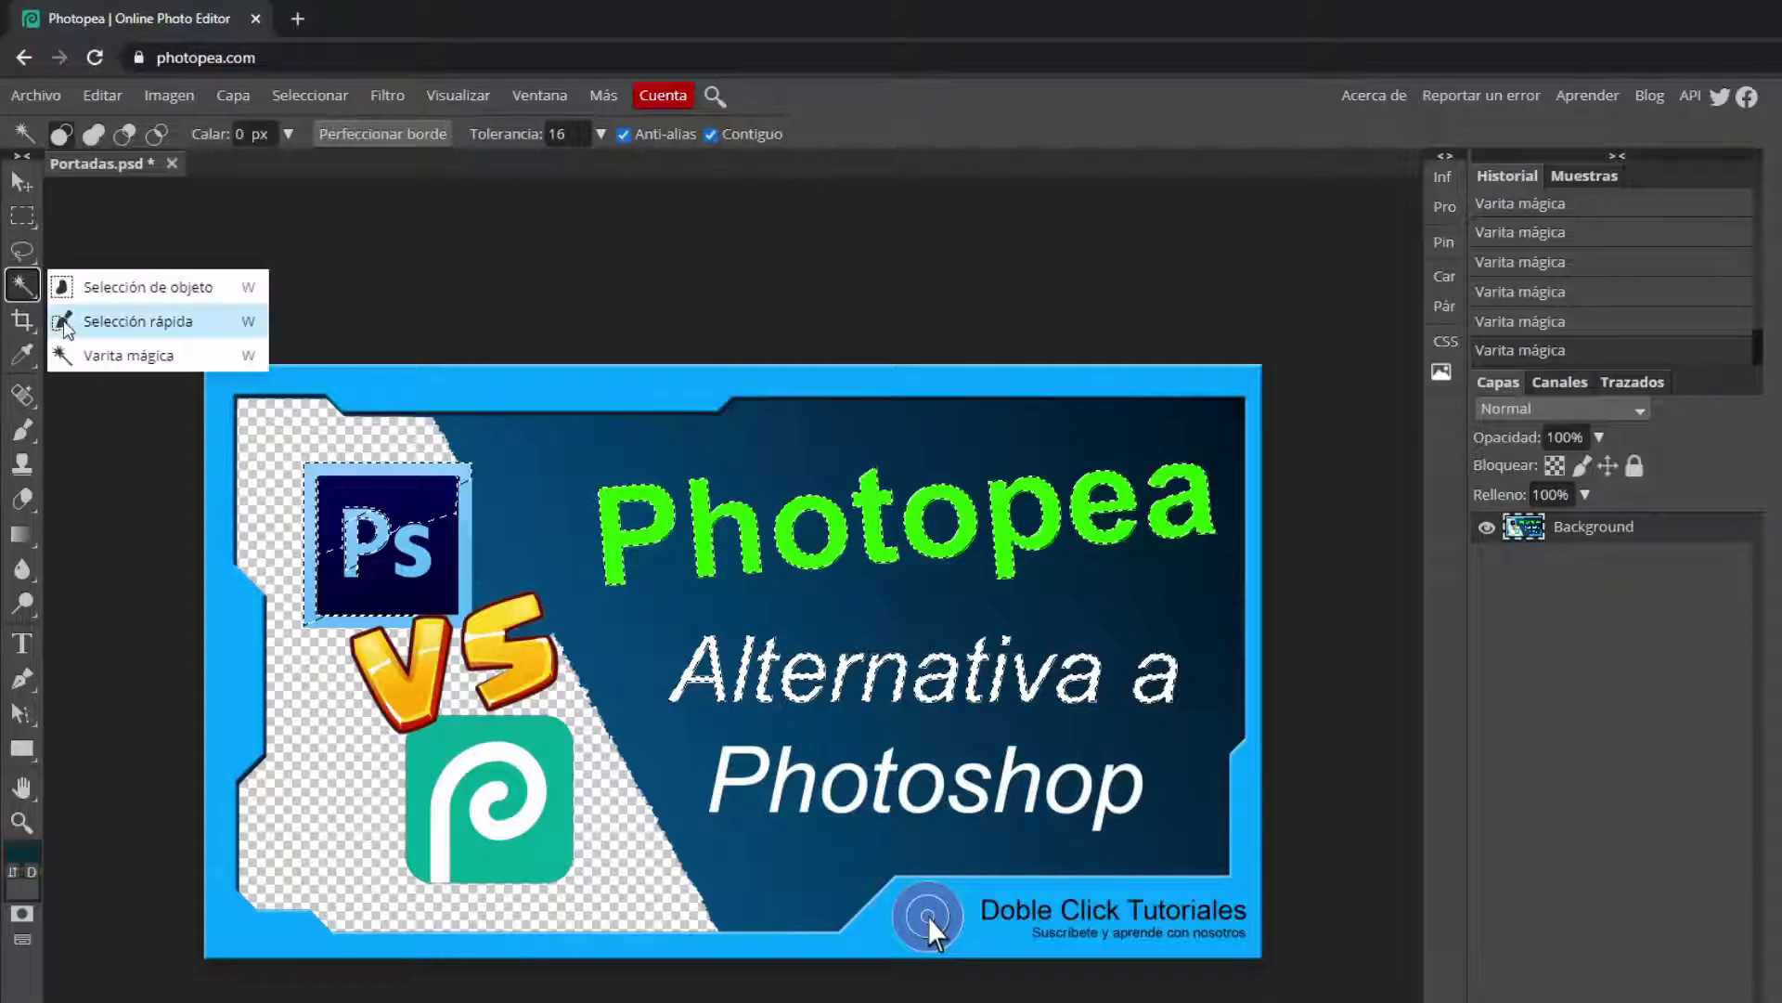
pyautogui.click(146, 287)
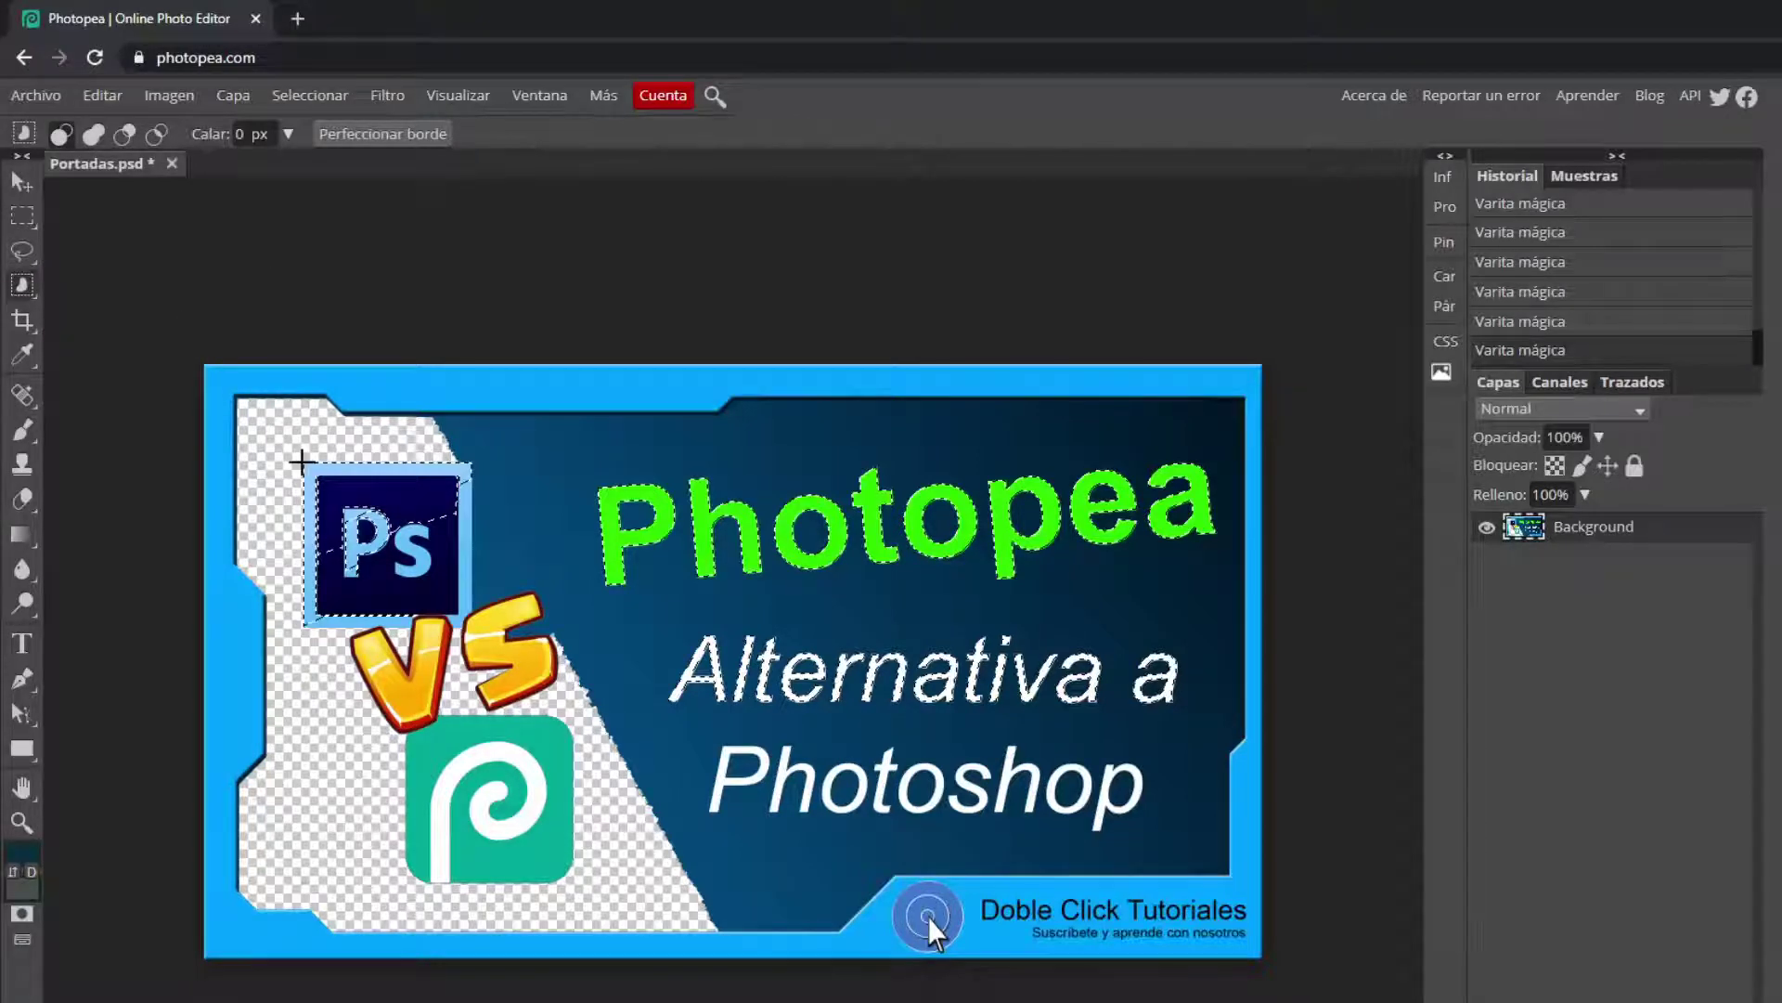
pyautogui.keyDown('shift'); pyautogui.click(304, 460); pyautogui.keyUp('shift')
pyautogui.moveTo(303, 460); pyautogui.dragTo(468, 599)
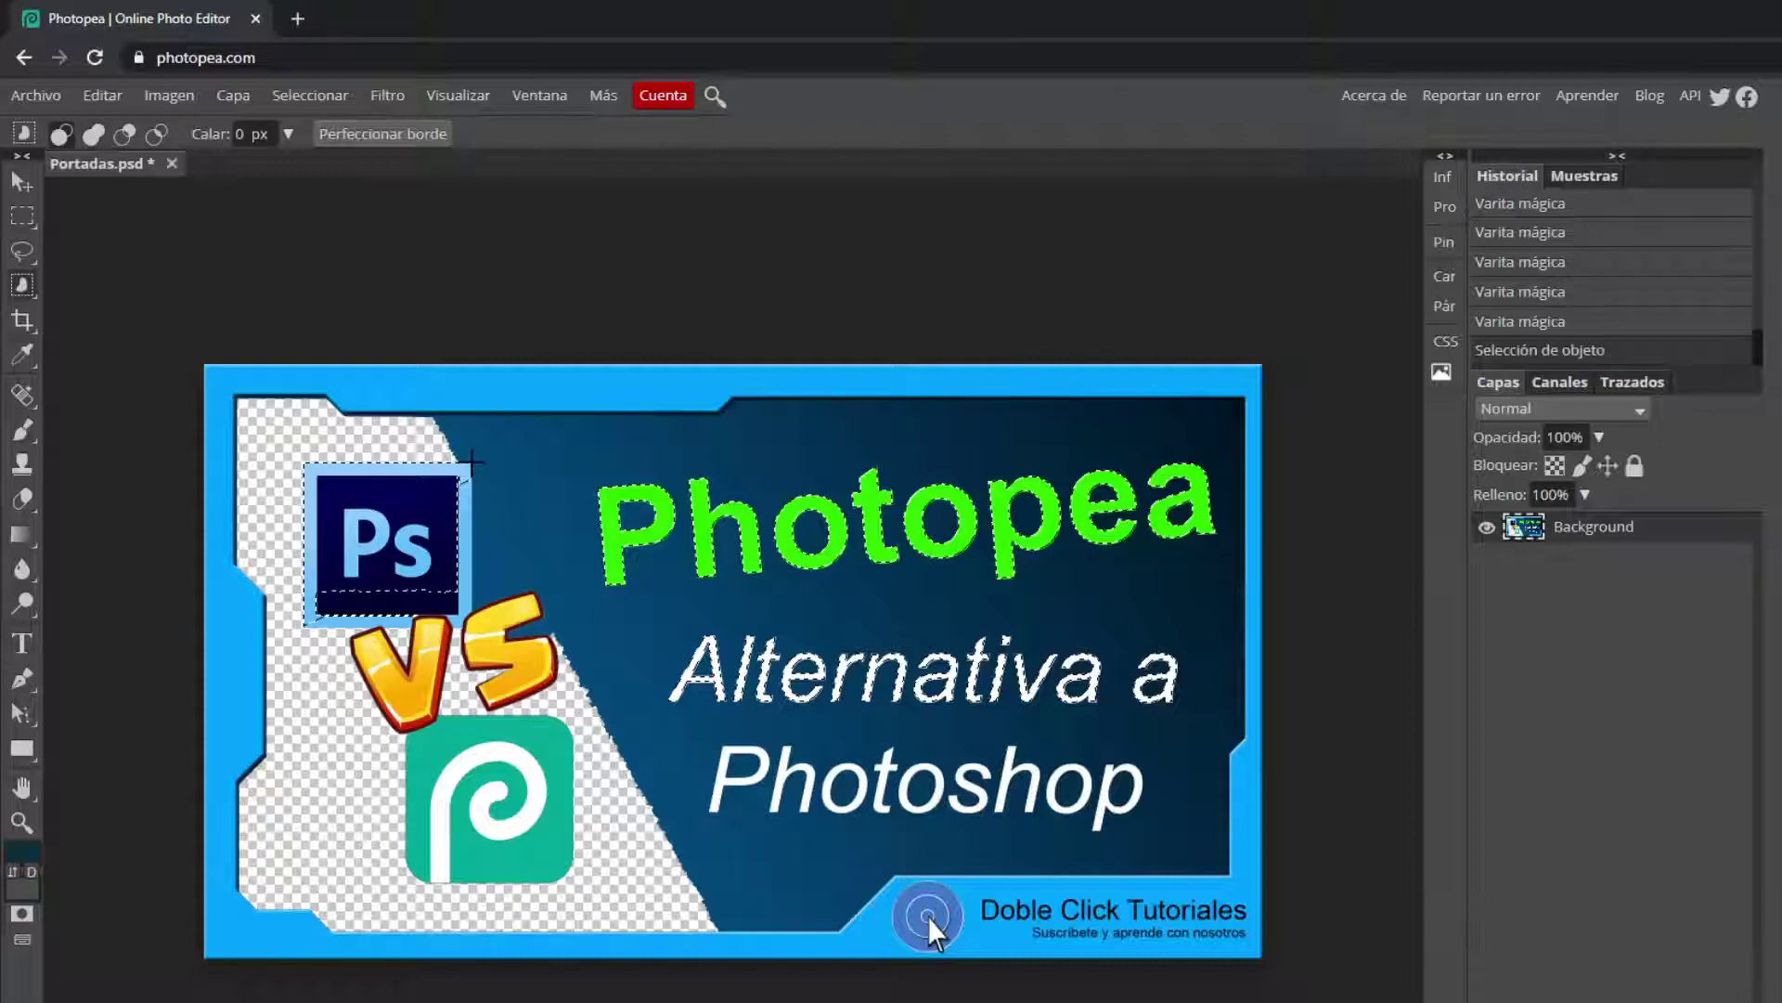
pyautogui.press('shift')
pyautogui.moveTo(440, 462); pyautogui.dragTo(469, 585)
pyautogui.click(20, 221)
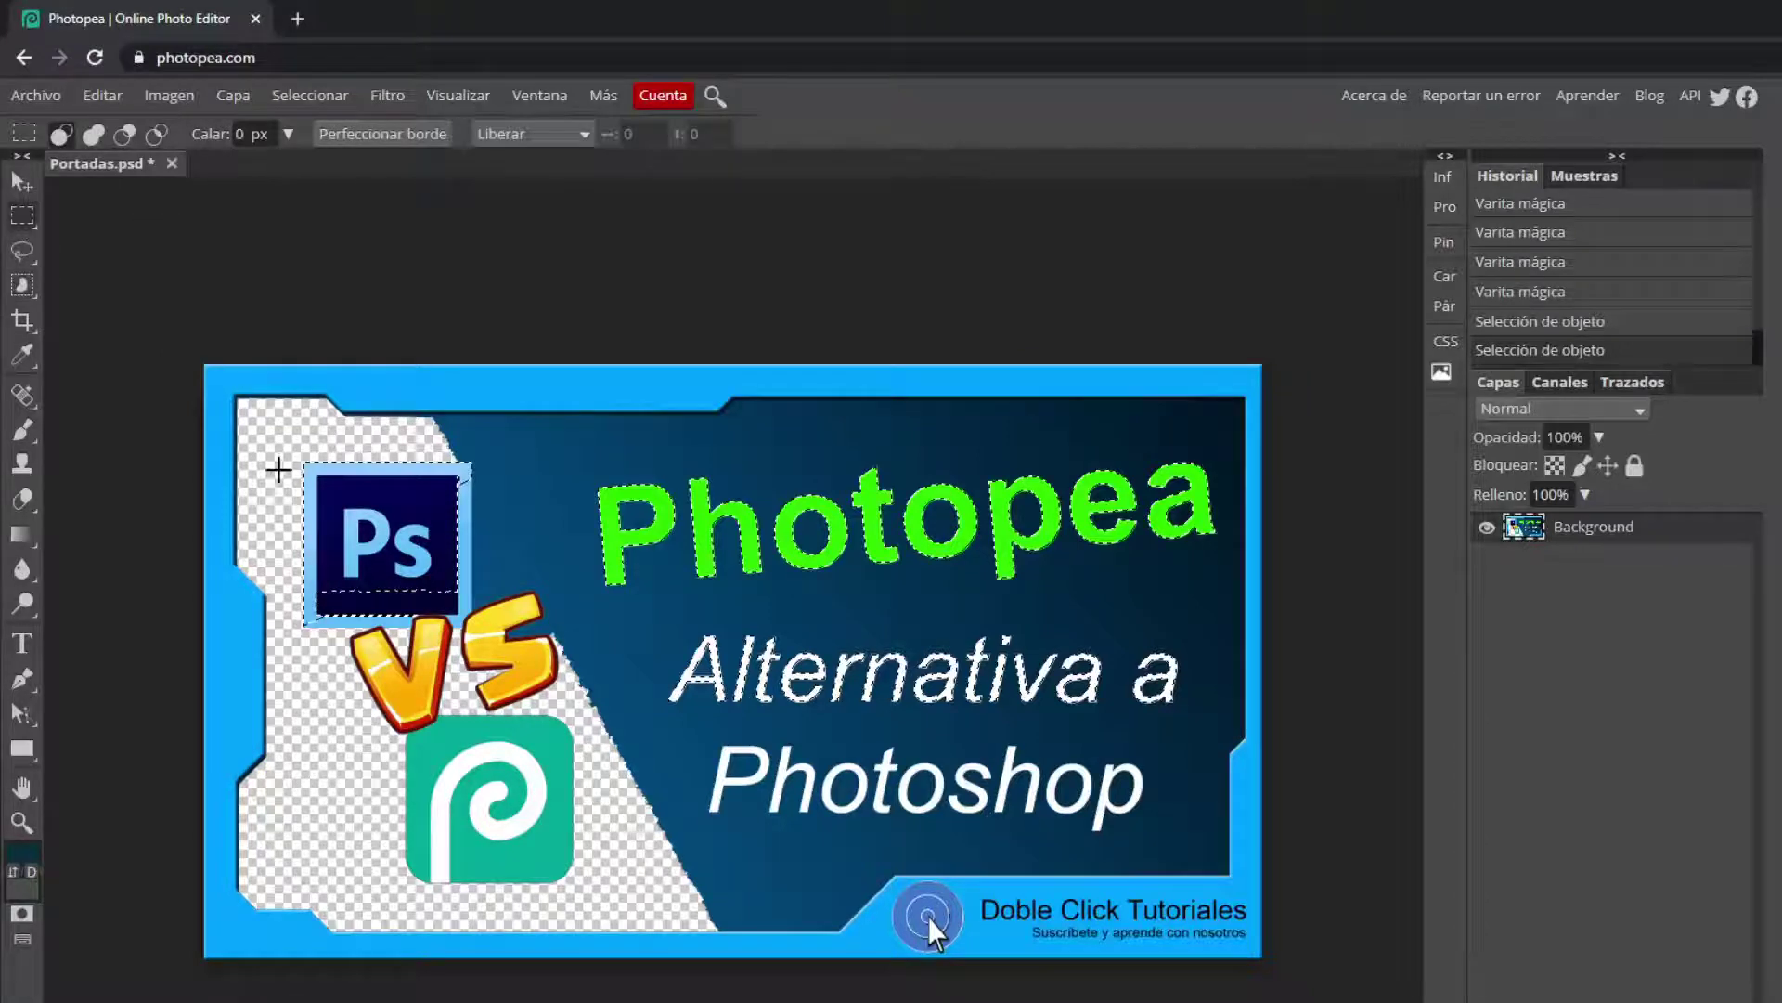
pyautogui.moveTo(303, 462); pyautogui.dragTo(473, 608)
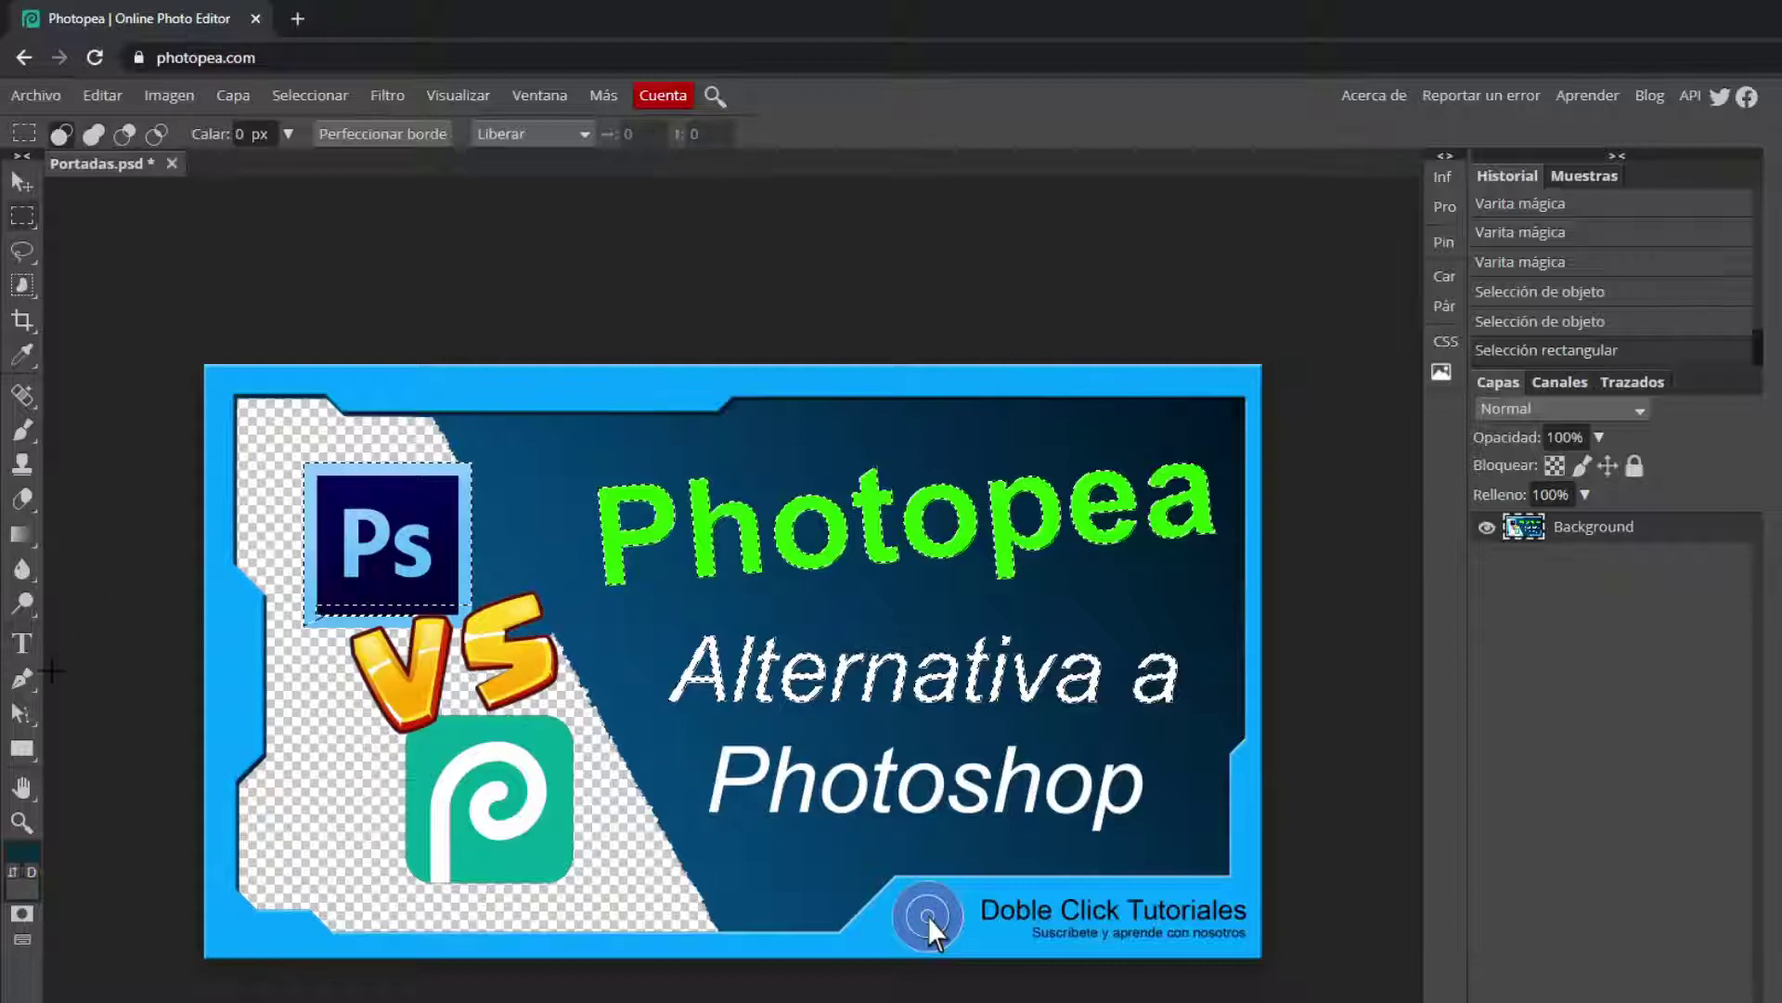
# Lasso the dark-blue blob left of the Photopea title into the selection
pyautogui.rightClick(23, 287)
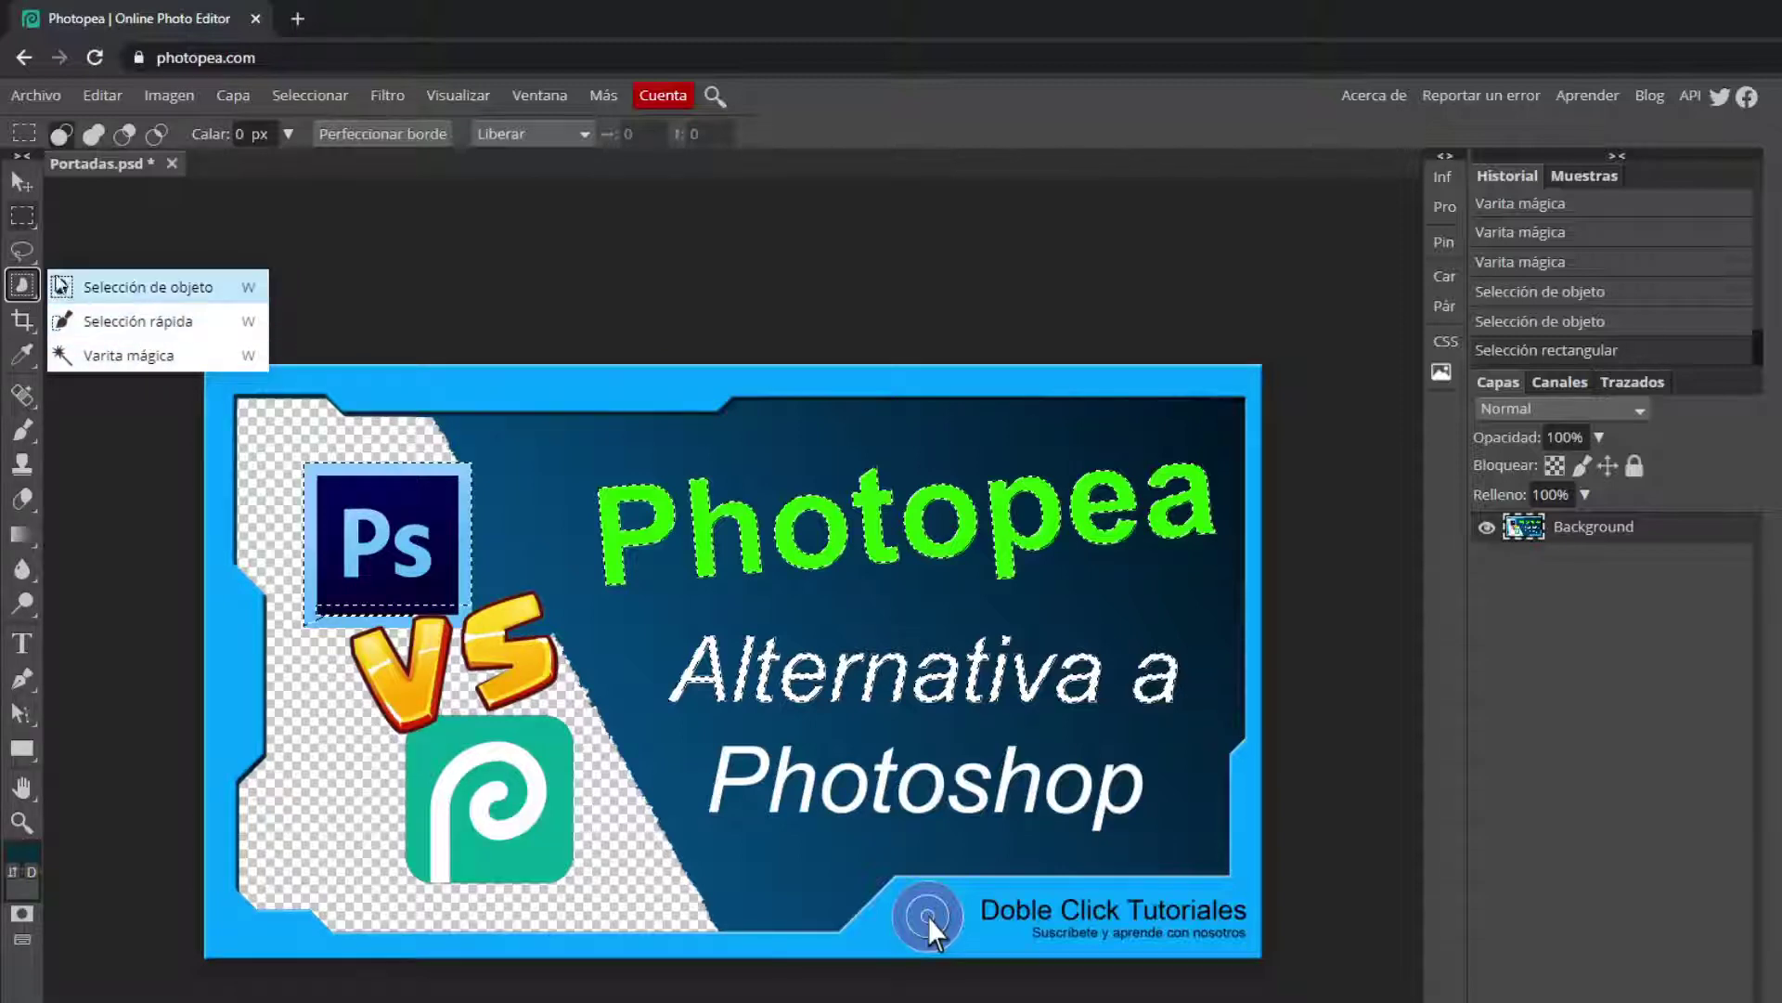
pyautogui.rightClick(23, 251)
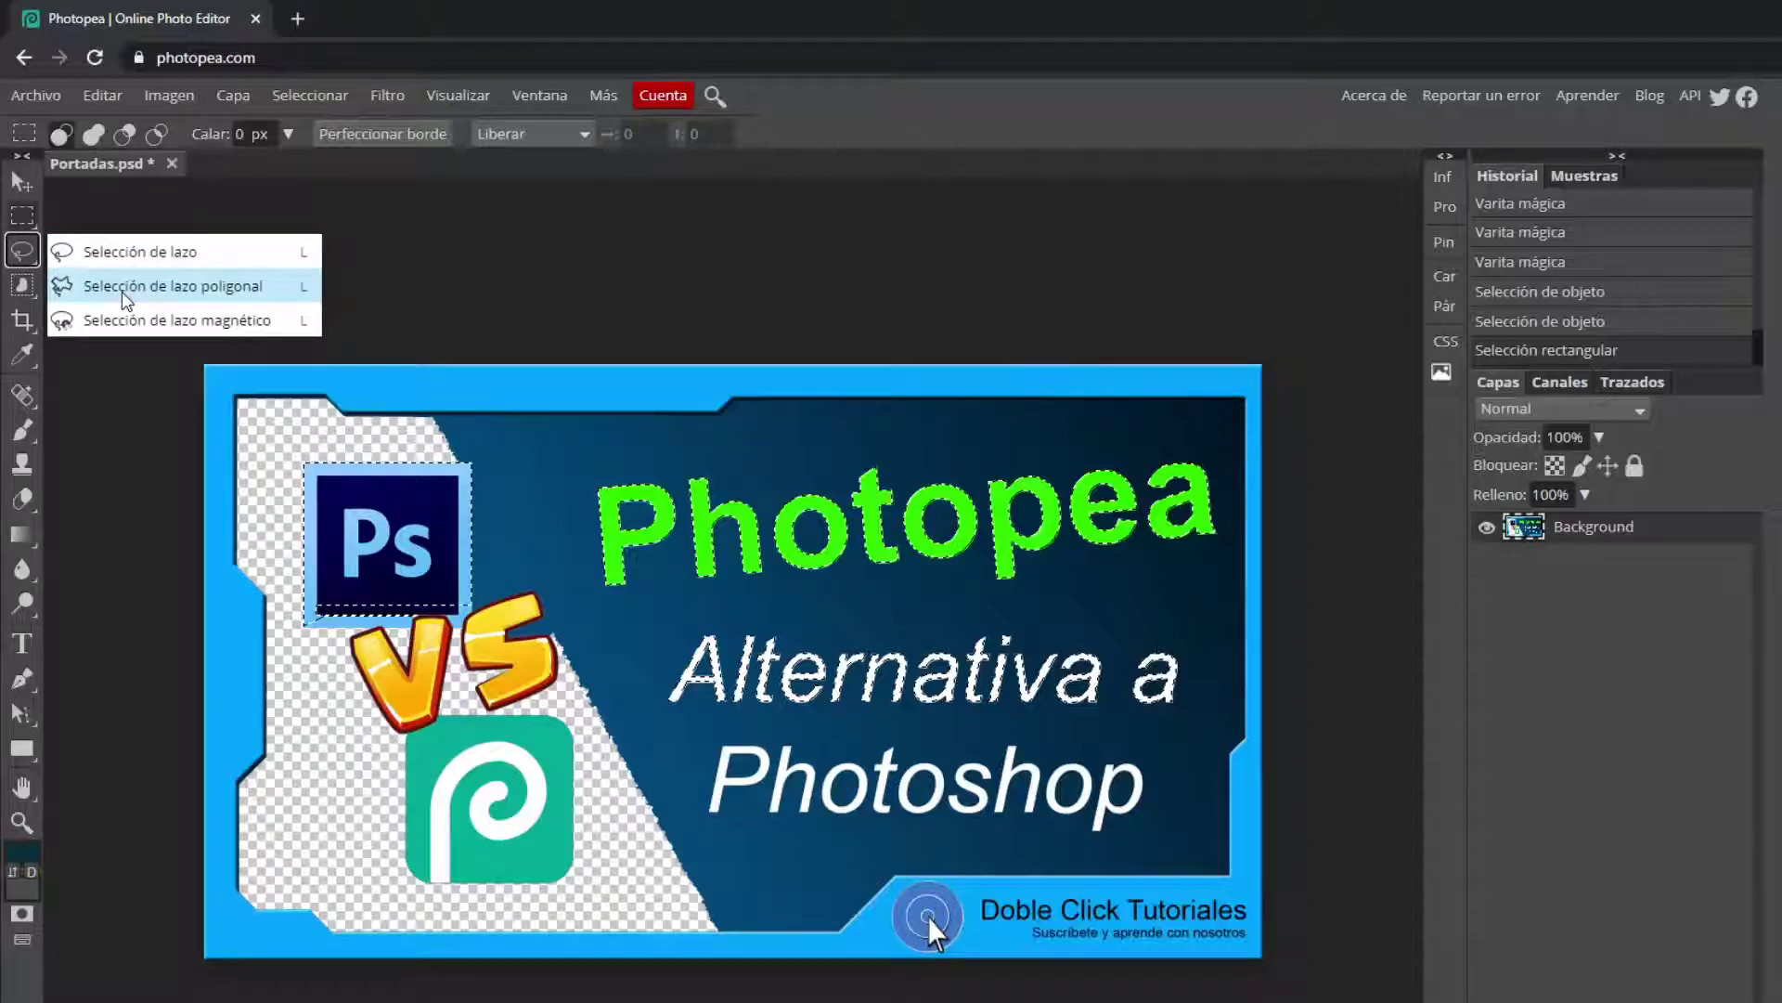
pyautogui.click(130, 256)
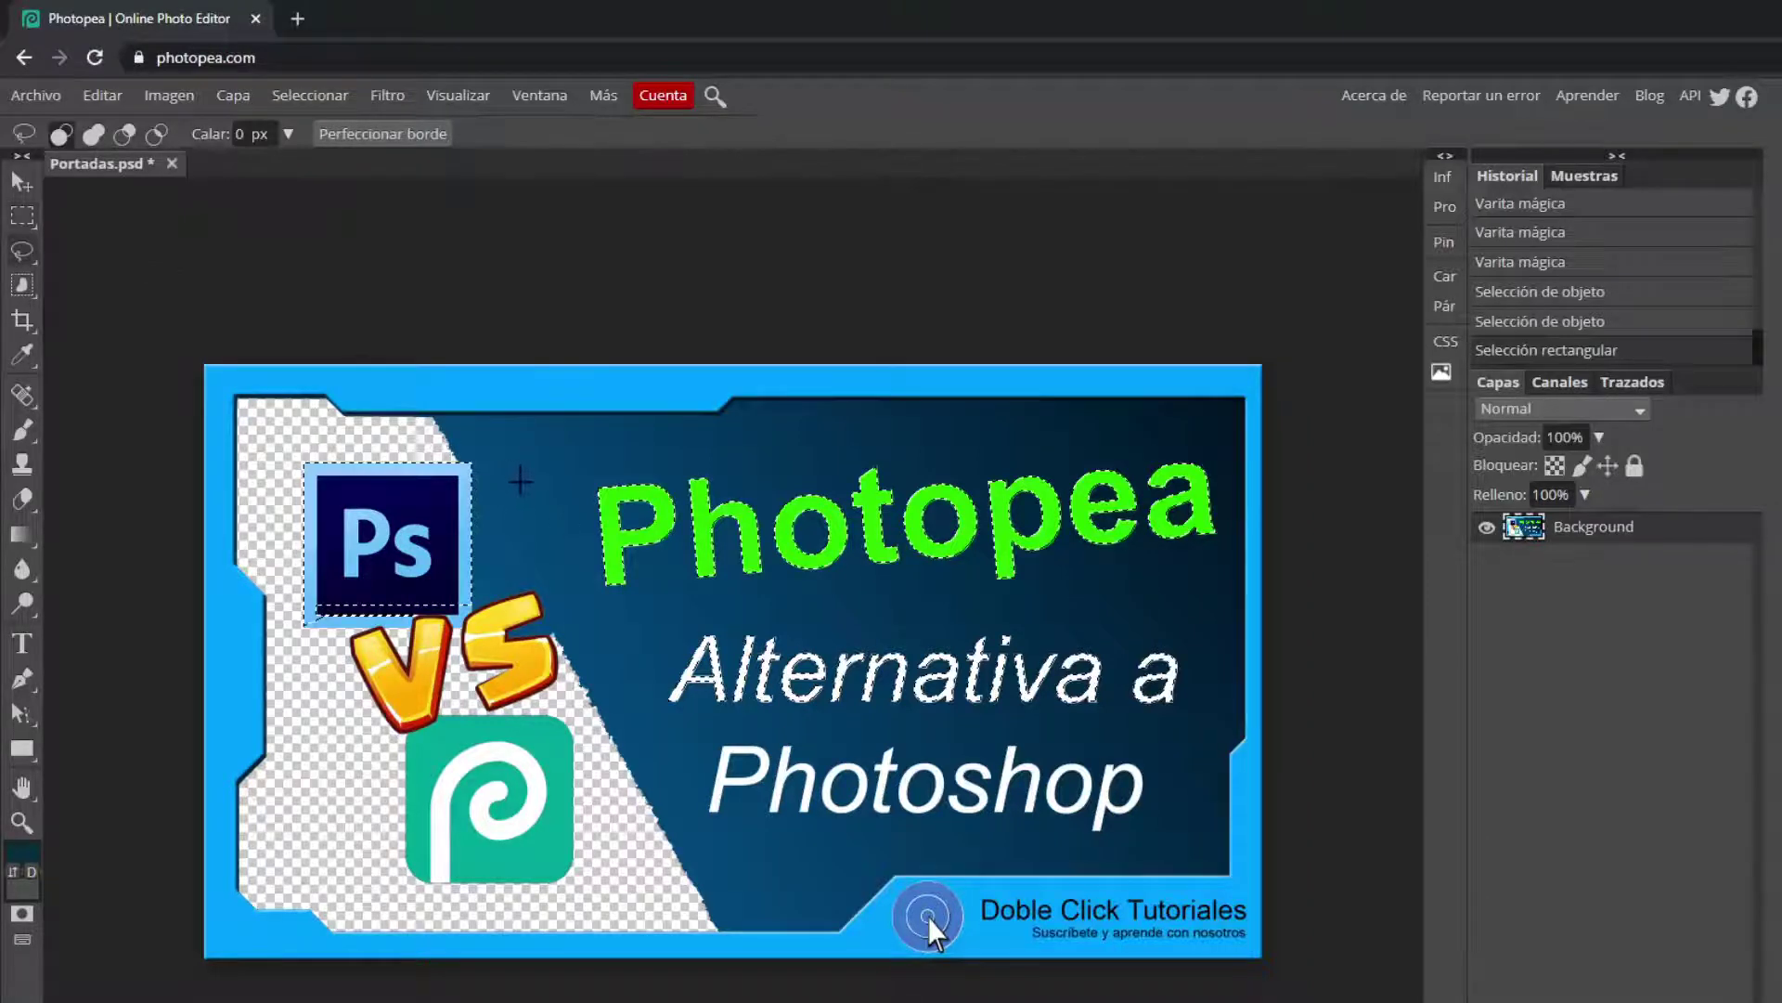
pyautogui.moveTo(521, 480); pyautogui.dragTo(522, 477)
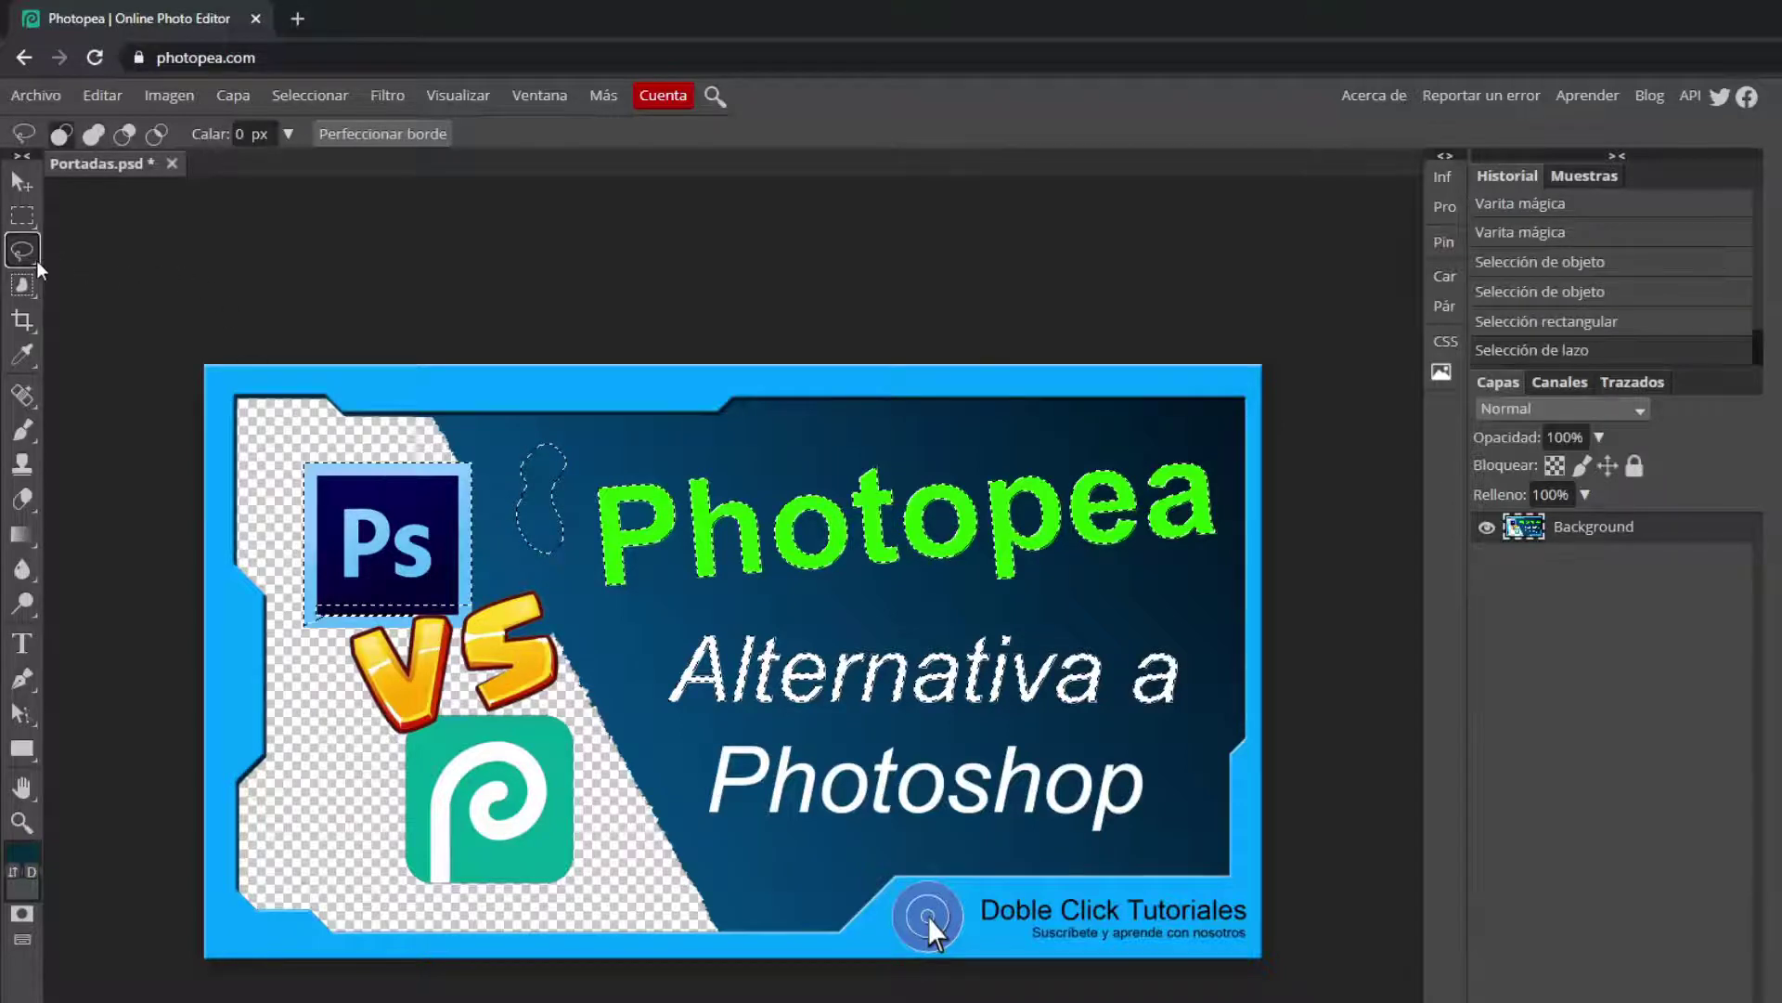
# Add the triangular streak above Photopea with a Polygonal Lasso outline
pyautogui.rightClick(36, 259)
pyautogui.click(107, 287)
pyautogui.click(656, 433)
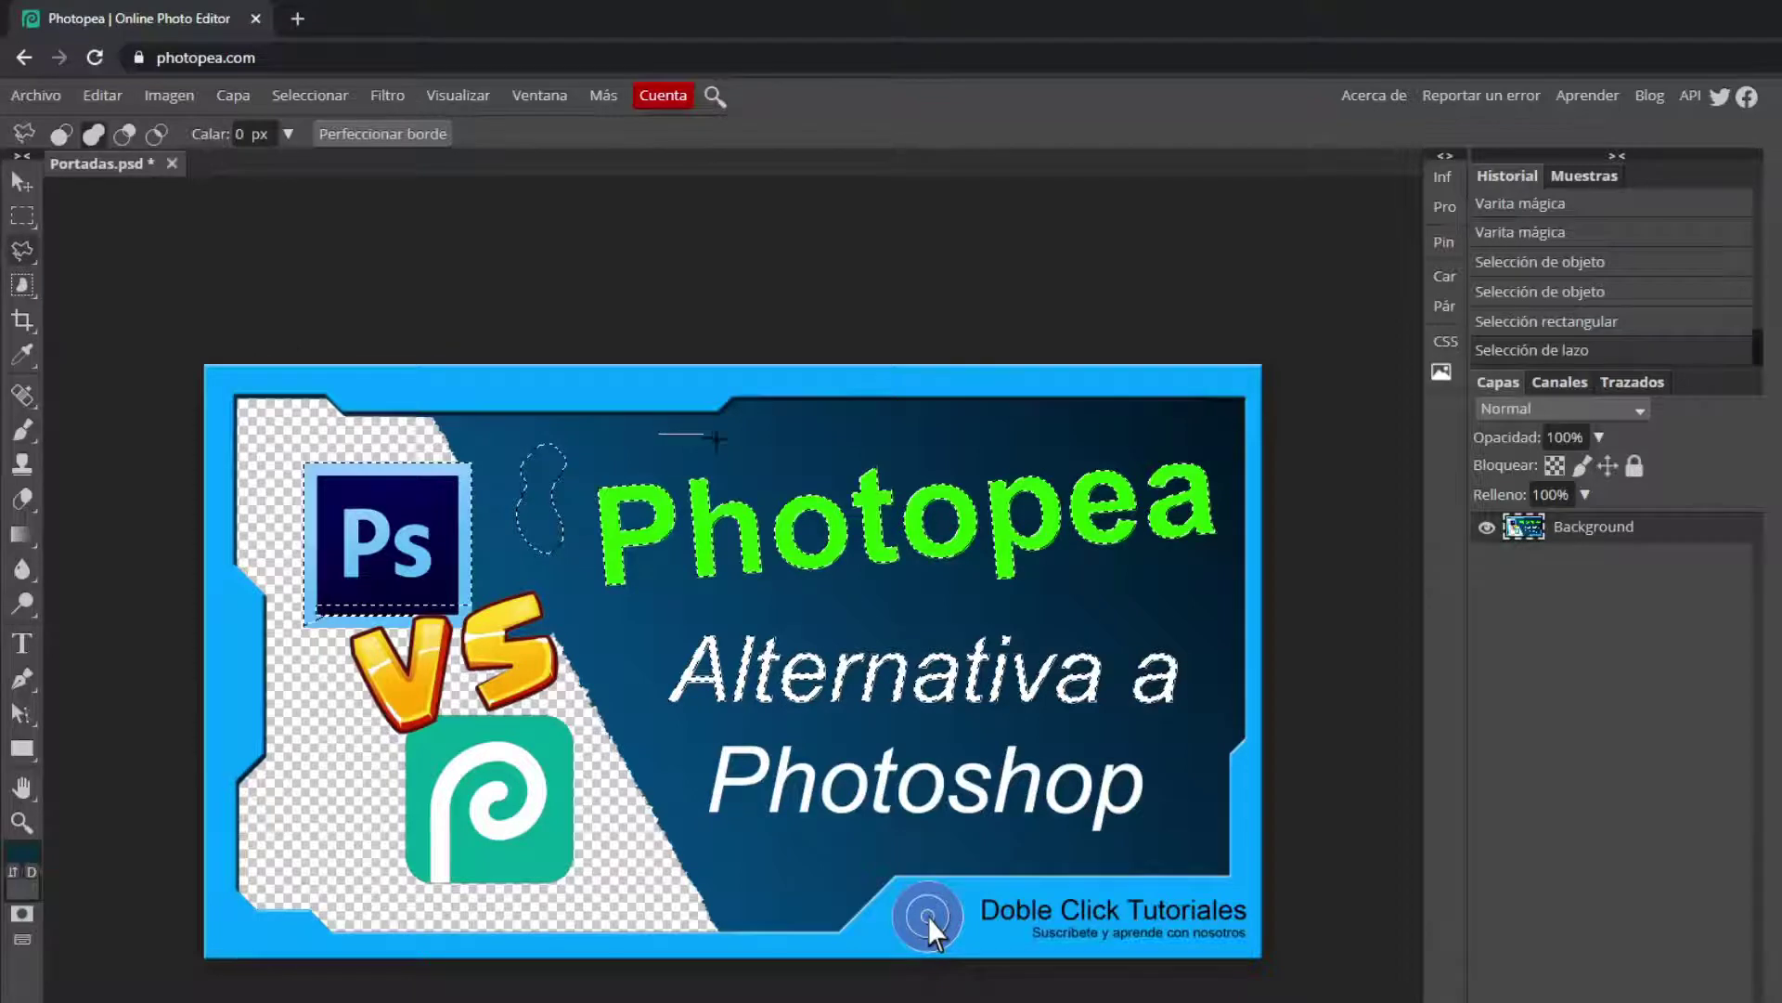
pyautogui.click(872, 431)
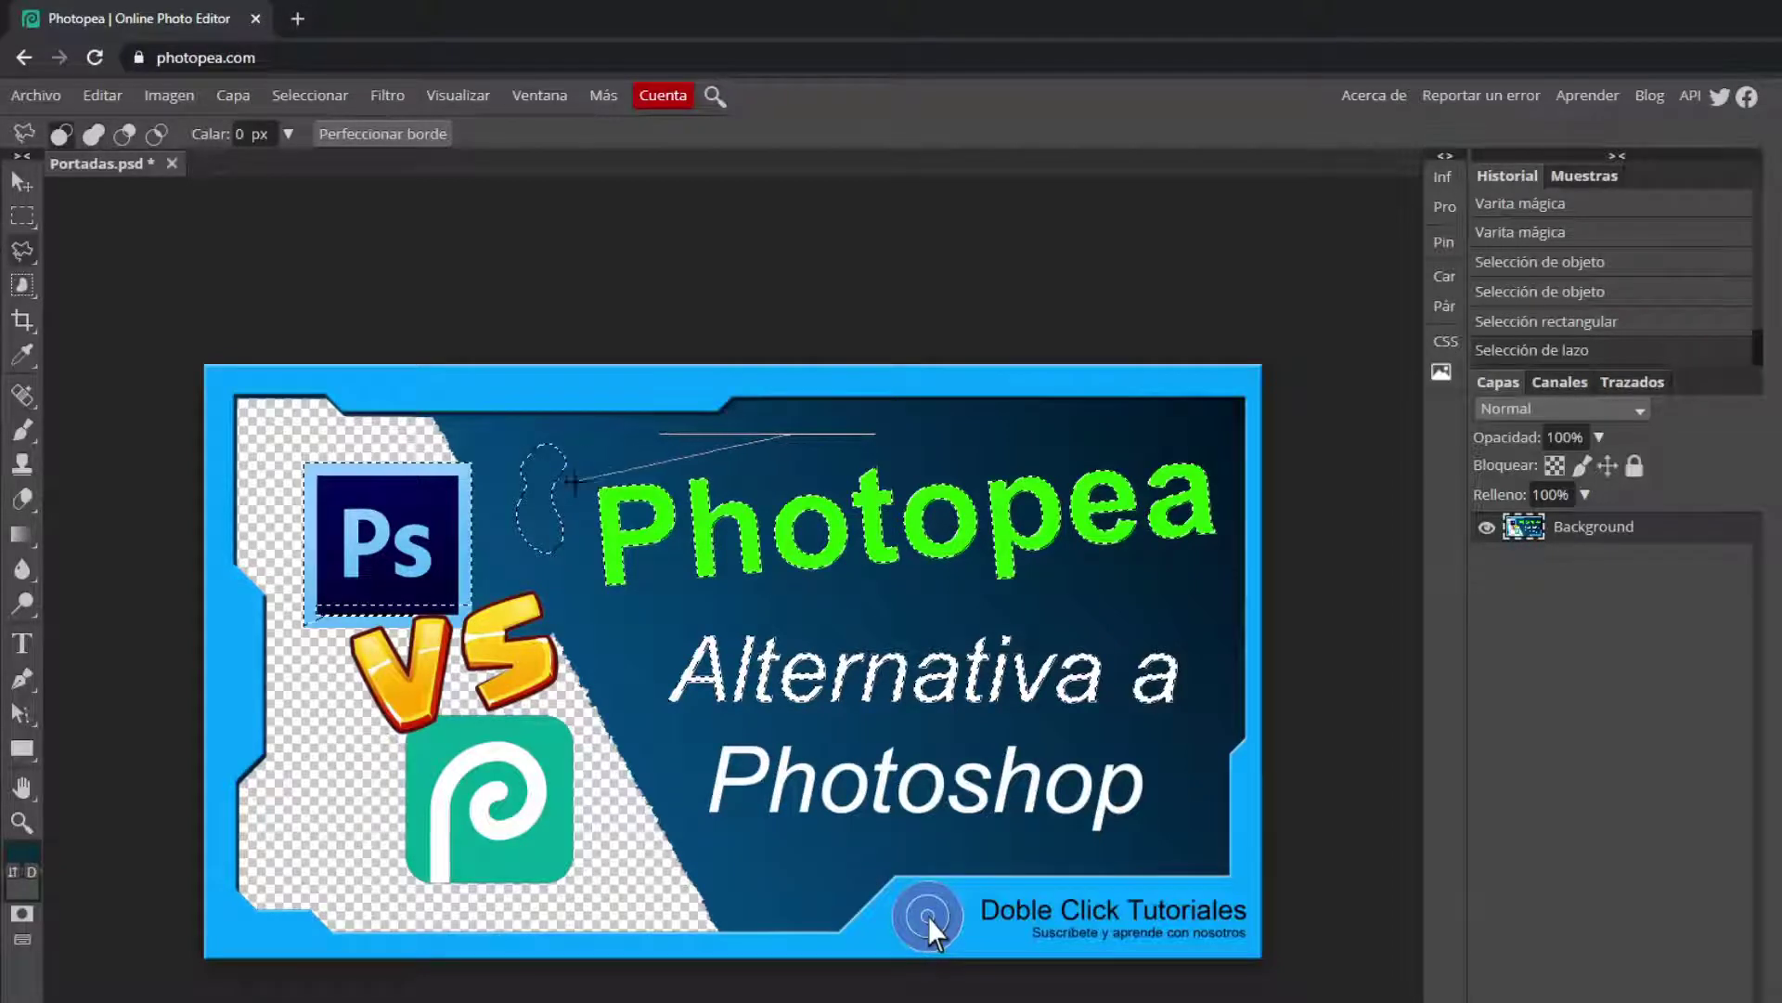
pyautogui.click(607, 469)
pyautogui.doubleClick(661, 435)
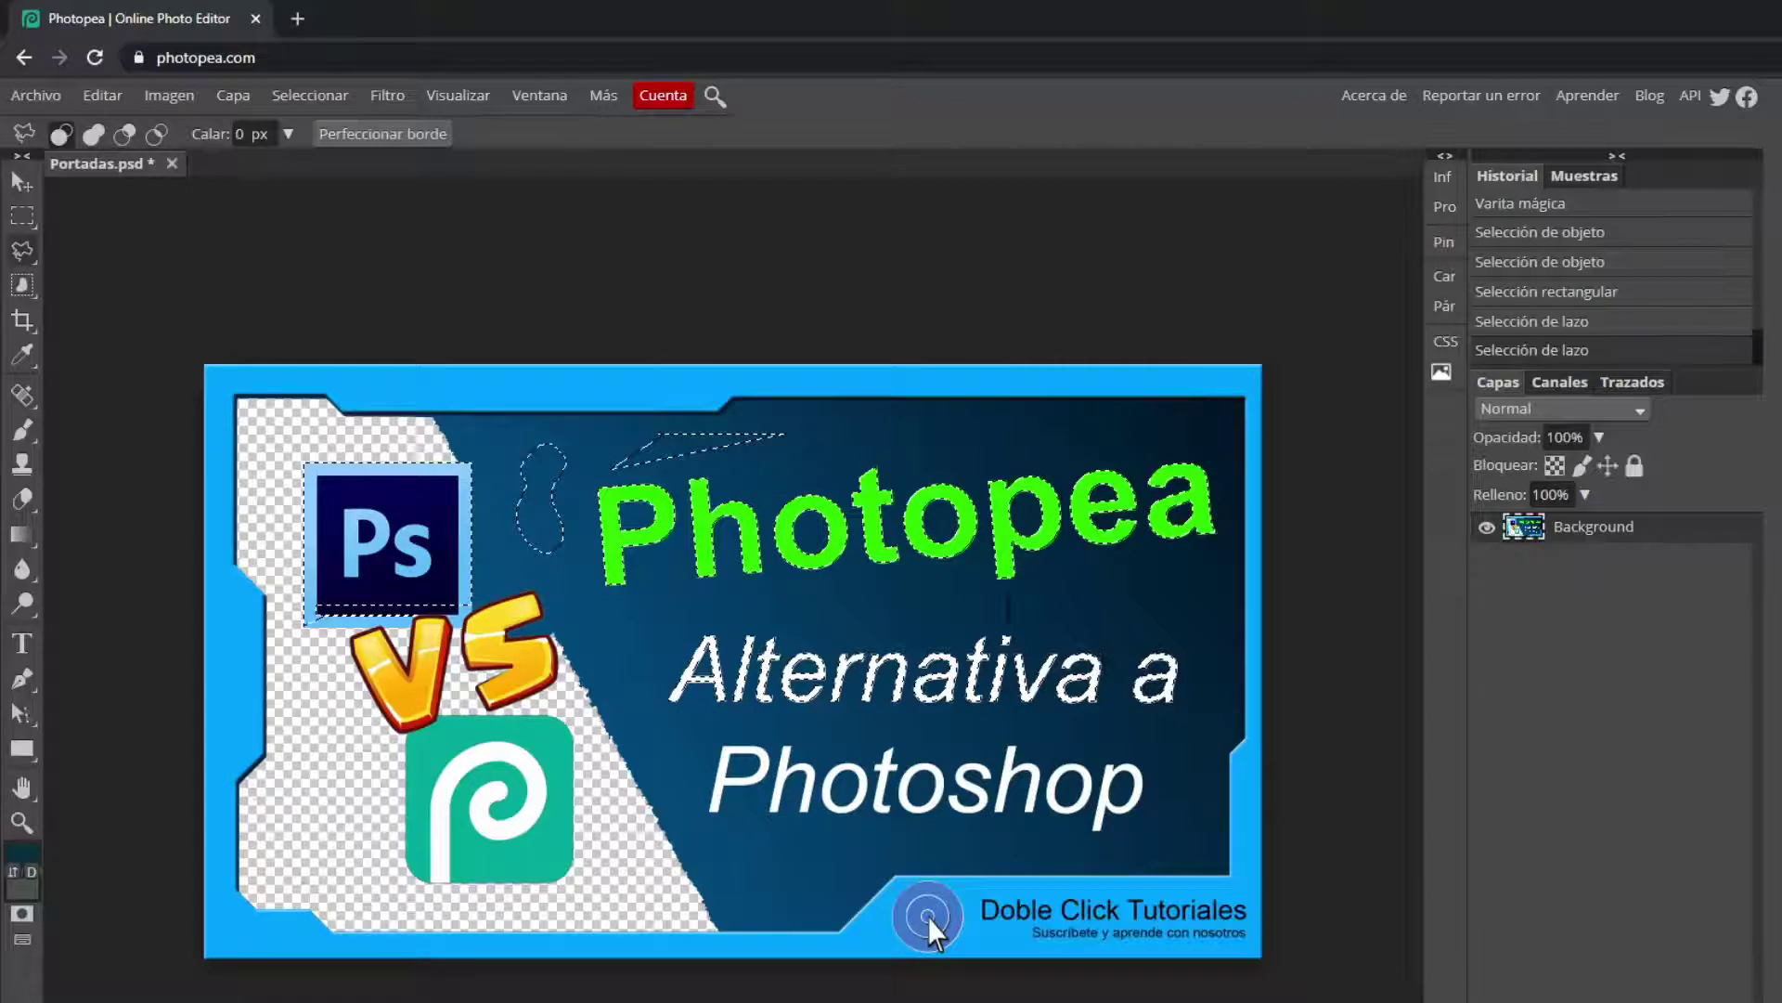
# Try inverting the selection and deleting, undo it, then deselect everything
pyautogui.click(312, 100)
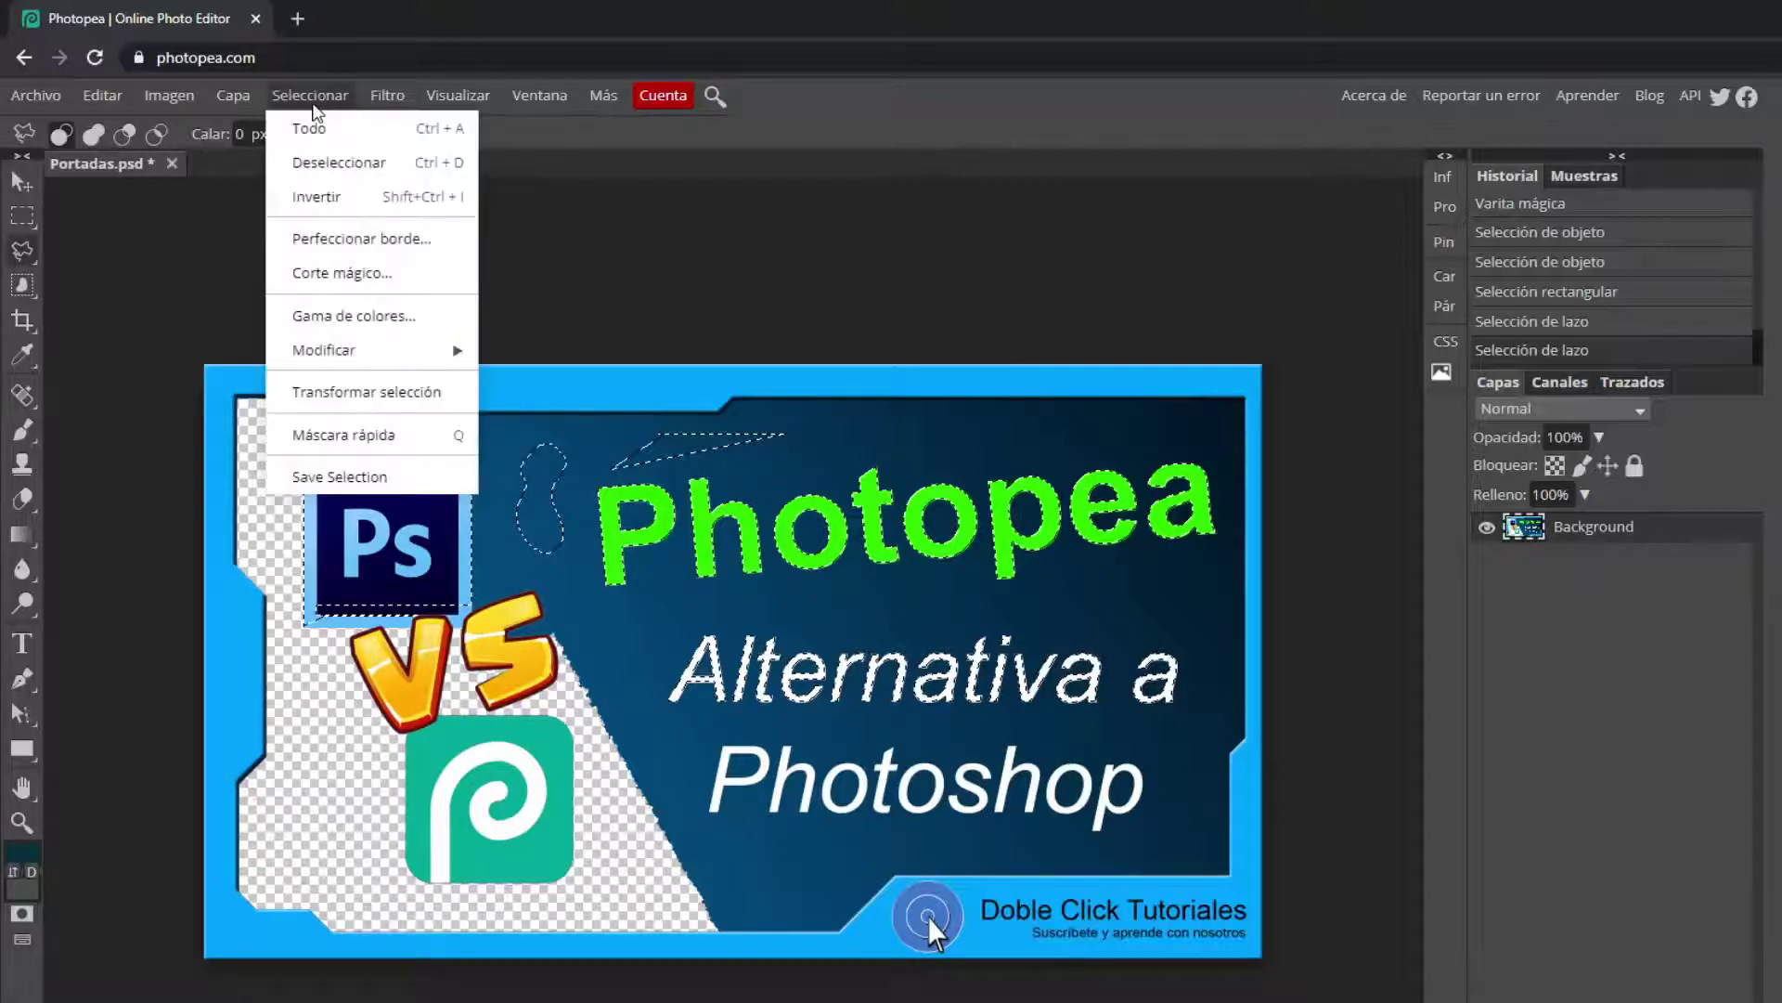
pyautogui.click(316, 196)
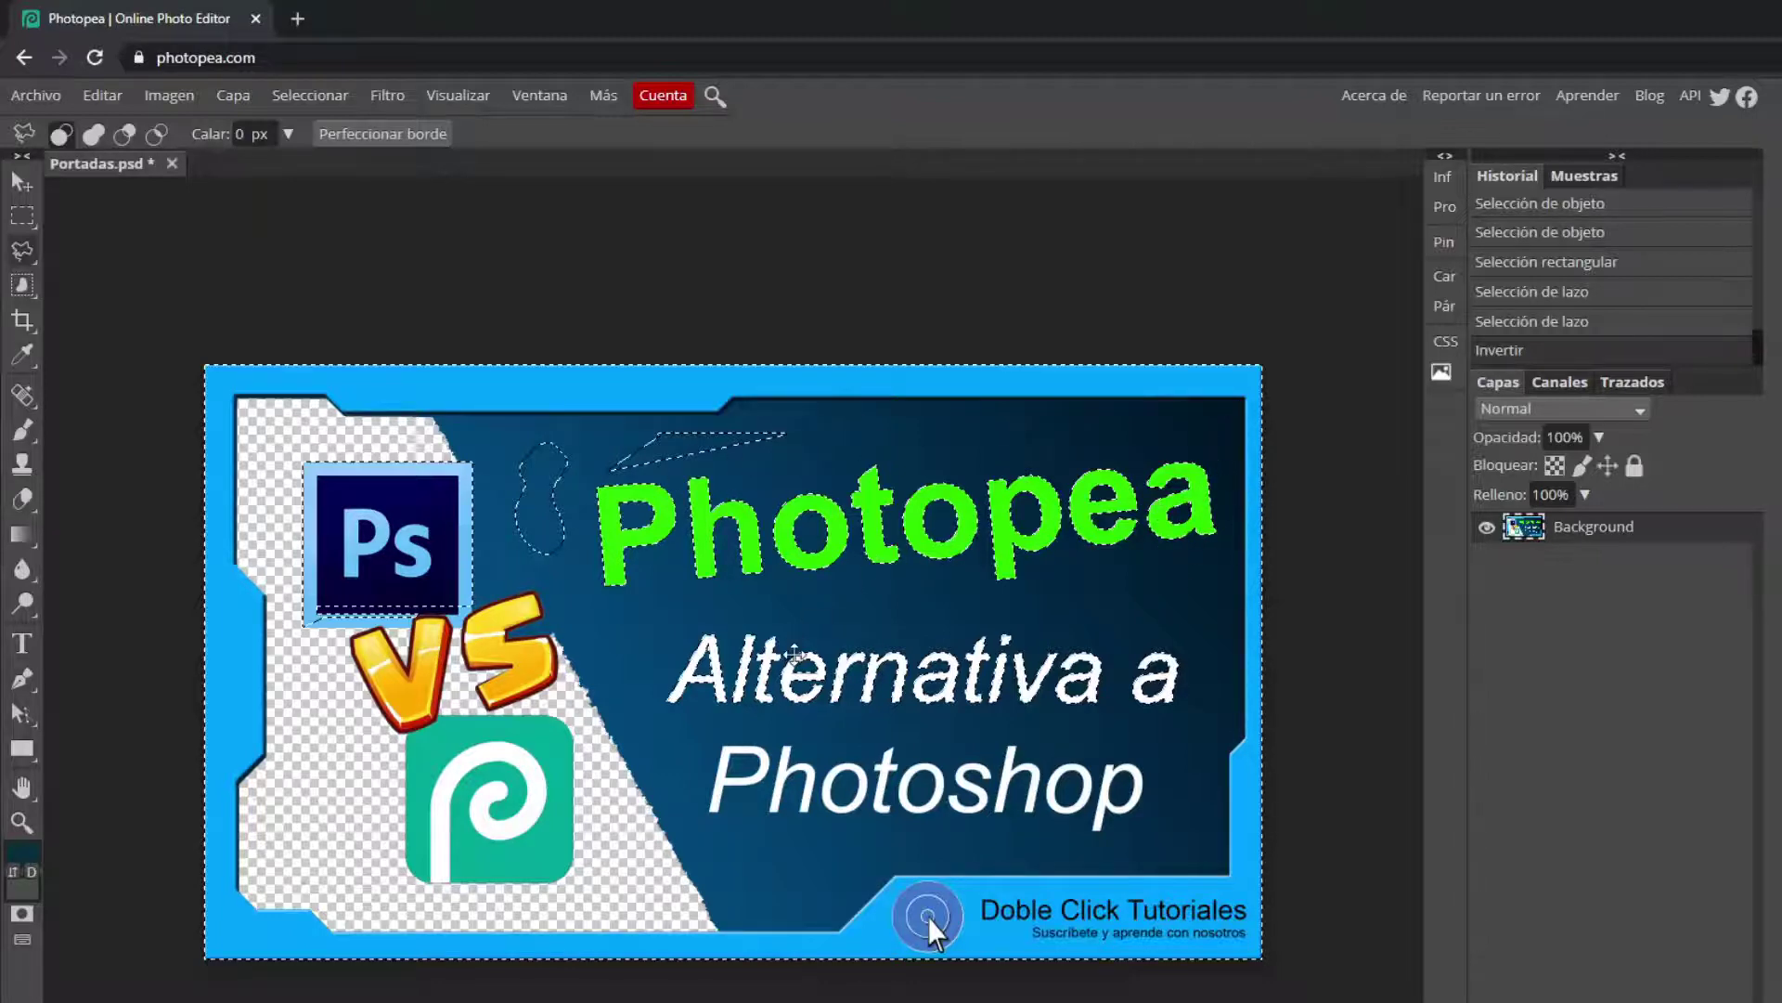
pyautogui.press('Delete')
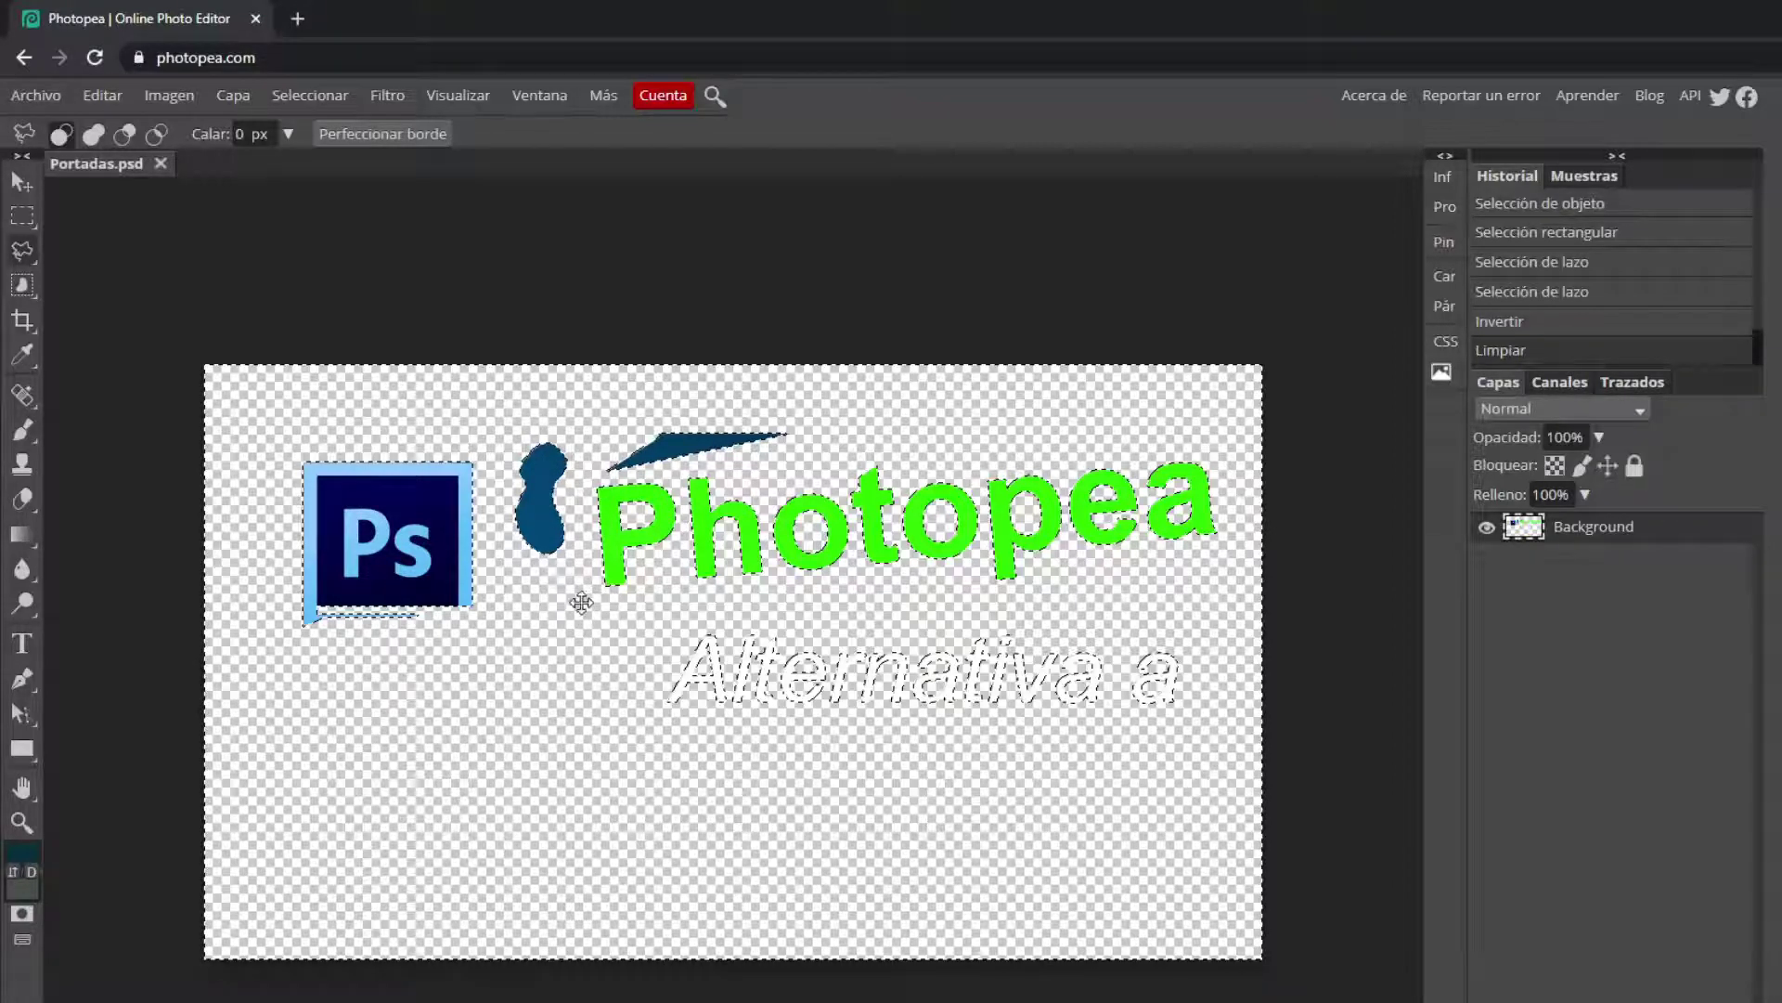
pyautogui.hotkey('ctrl', 'z')
pyautogui.hotkey('ctrl', 'z')
pyautogui.click(307, 96)
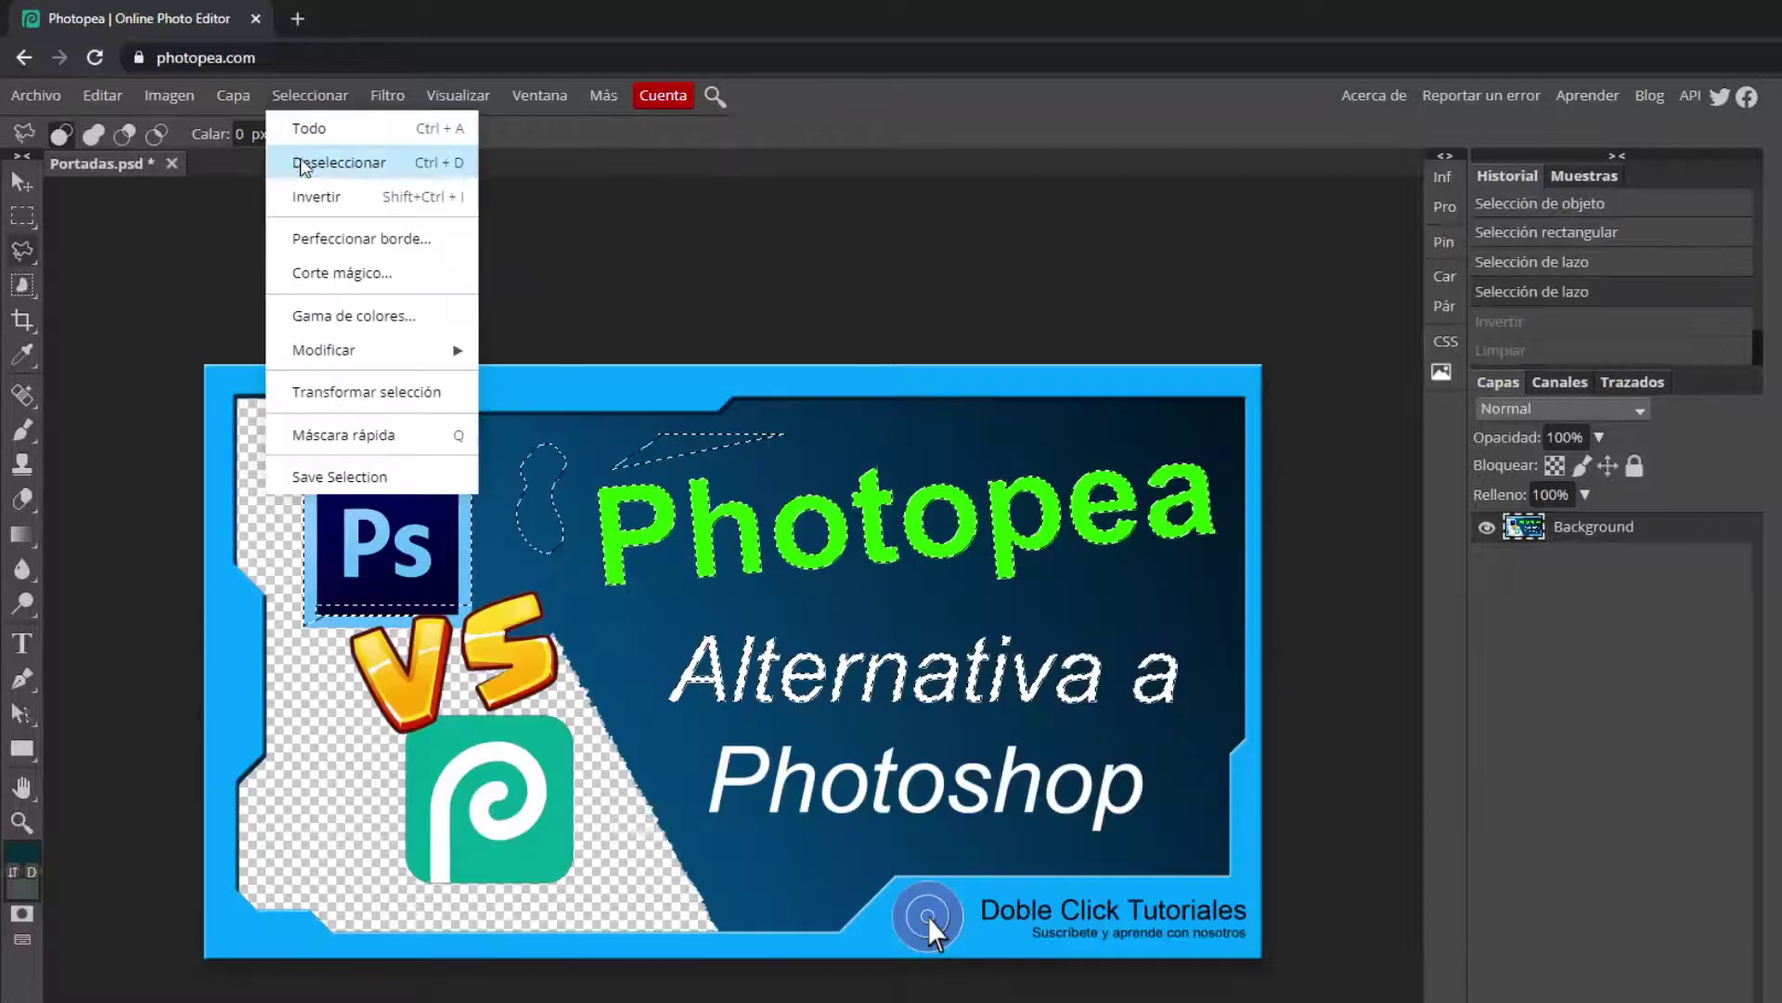
pyautogui.click(300, 166)
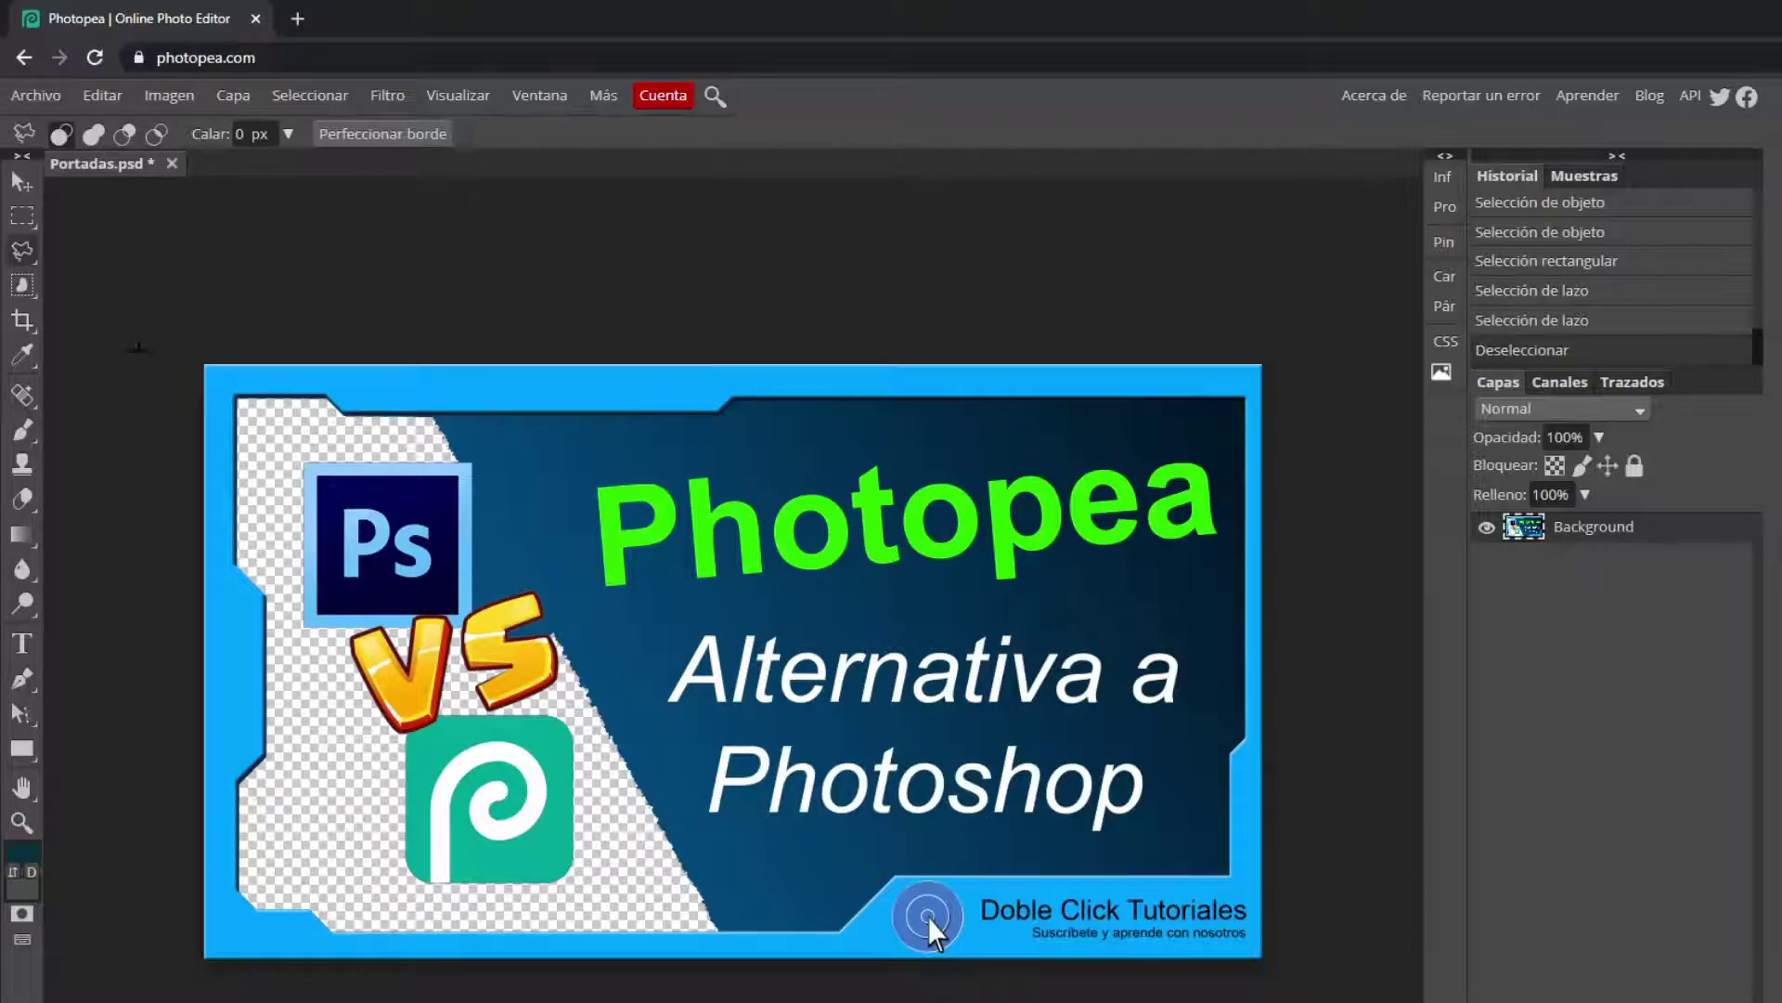
# With the Magic Wand, delete the remaining dark blue background areas and diagonal stripe
pyautogui.rightClick(22, 285)
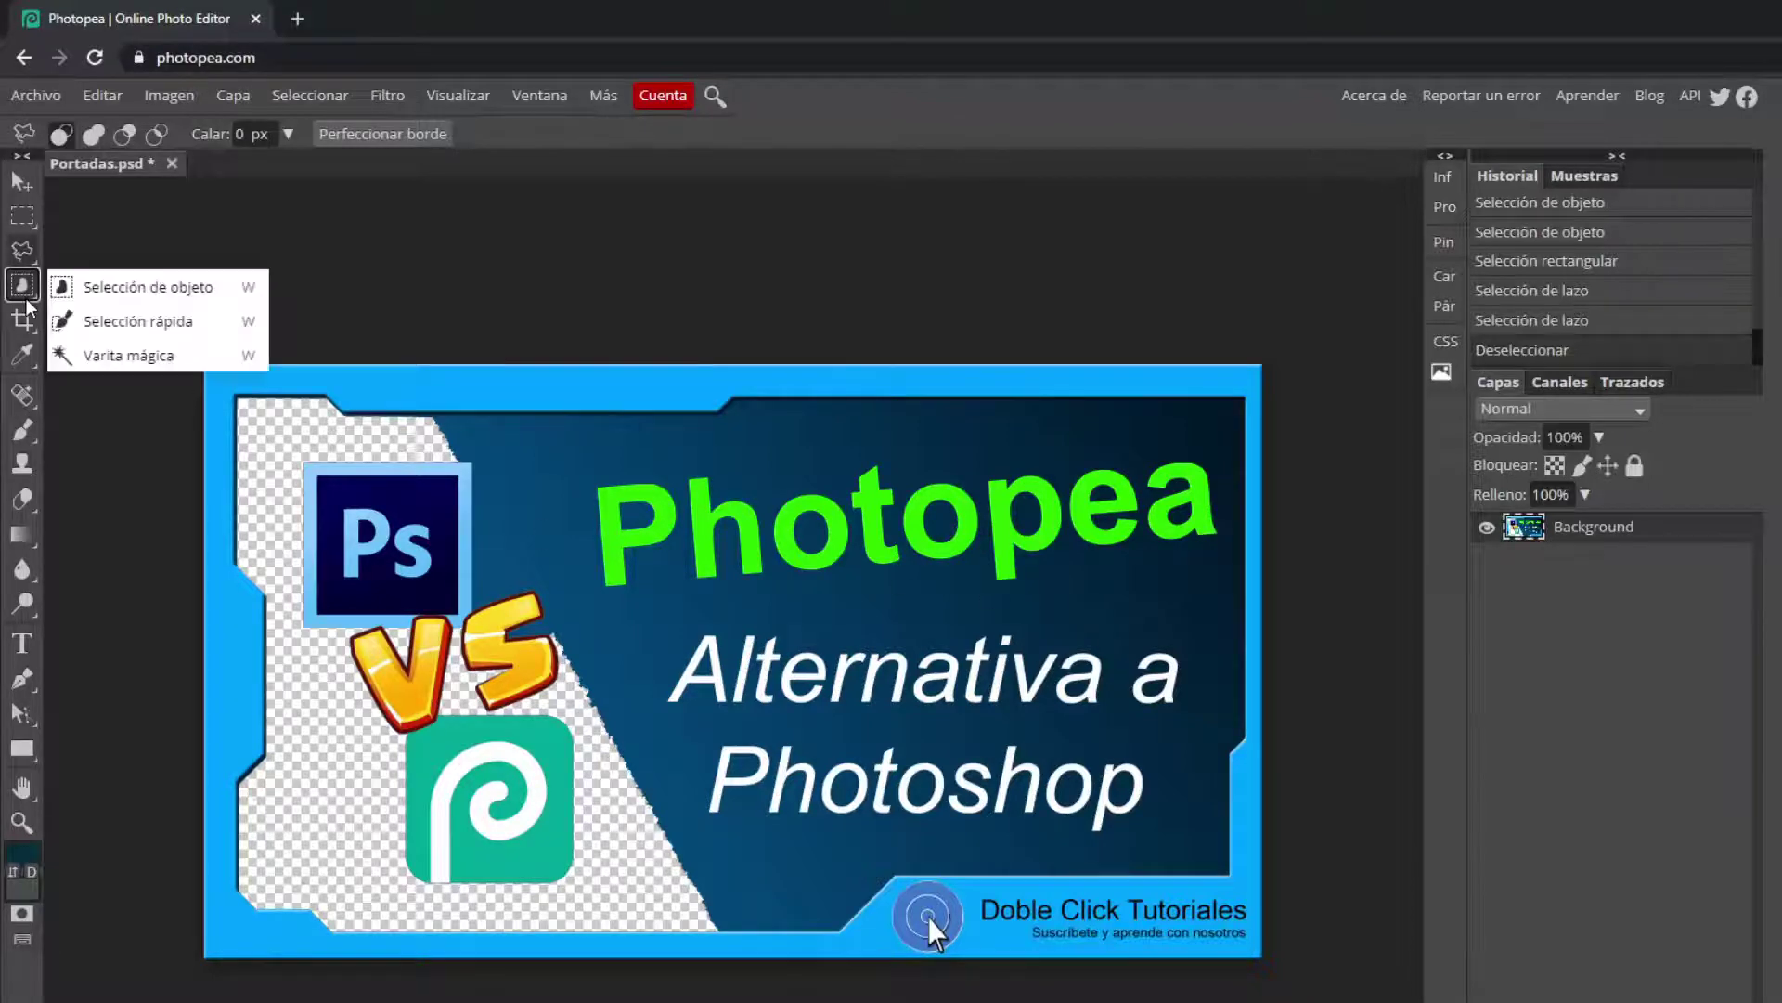
pyautogui.click(83, 356)
pyautogui.click(1093, 426)
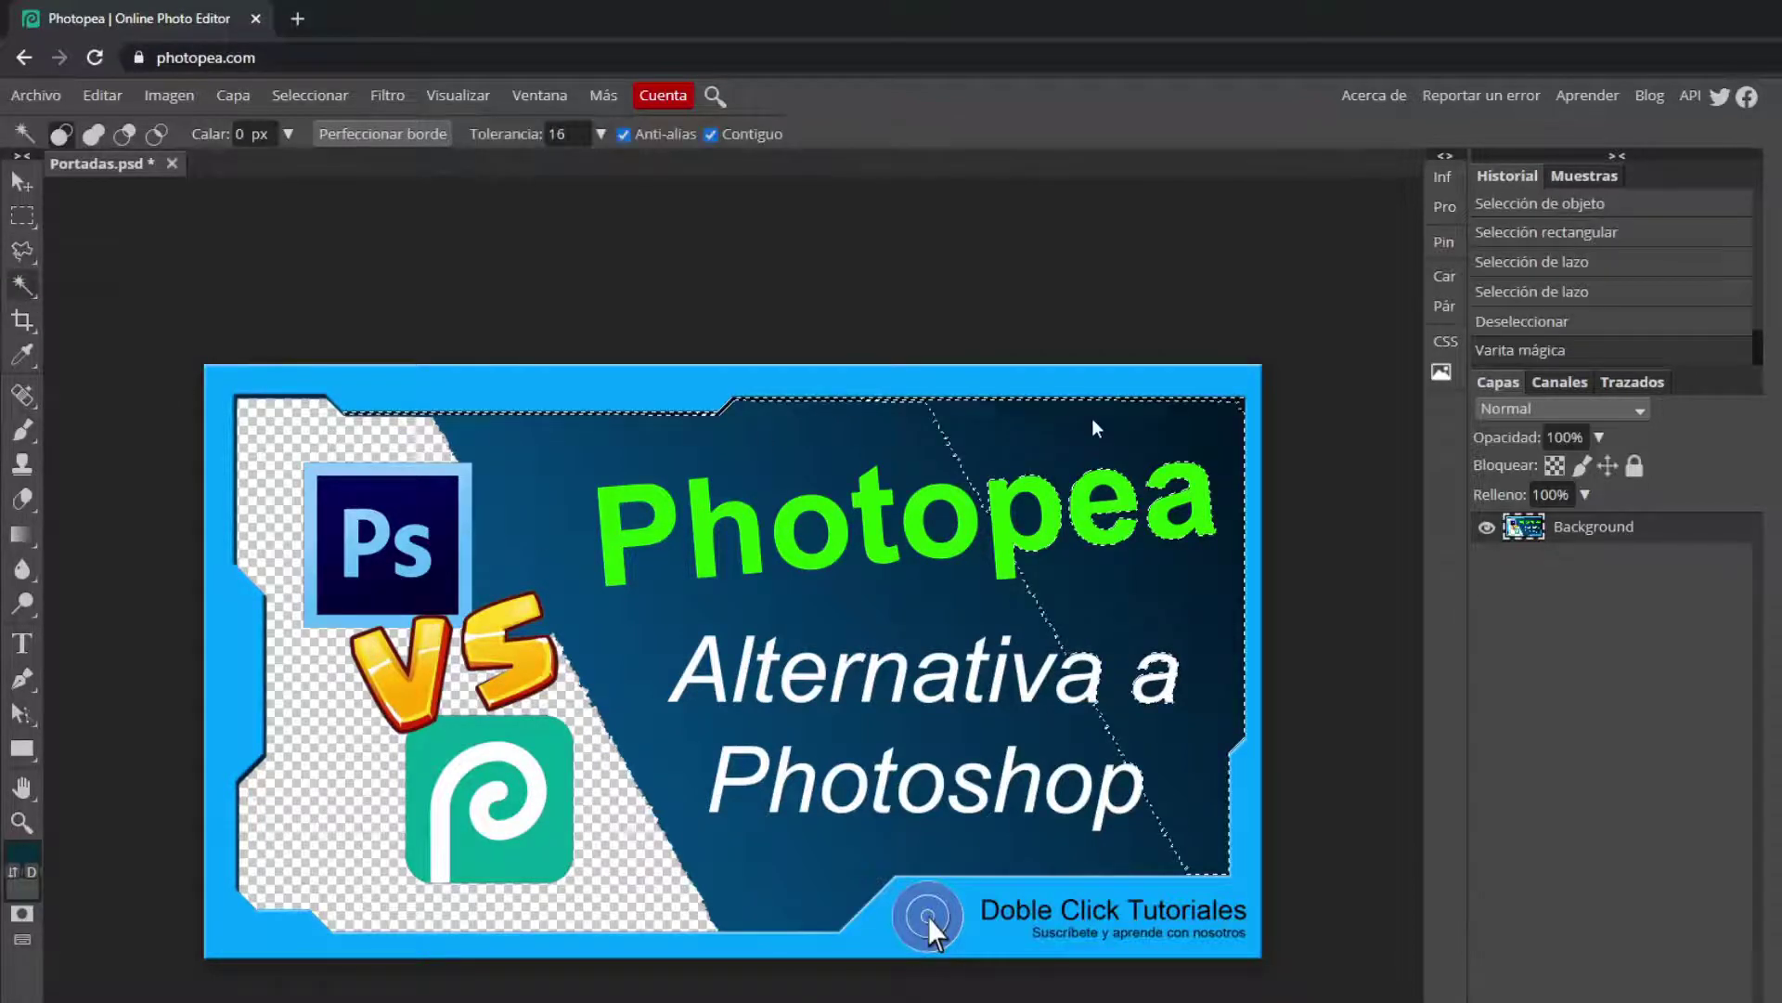
pyautogui.press('Delete')
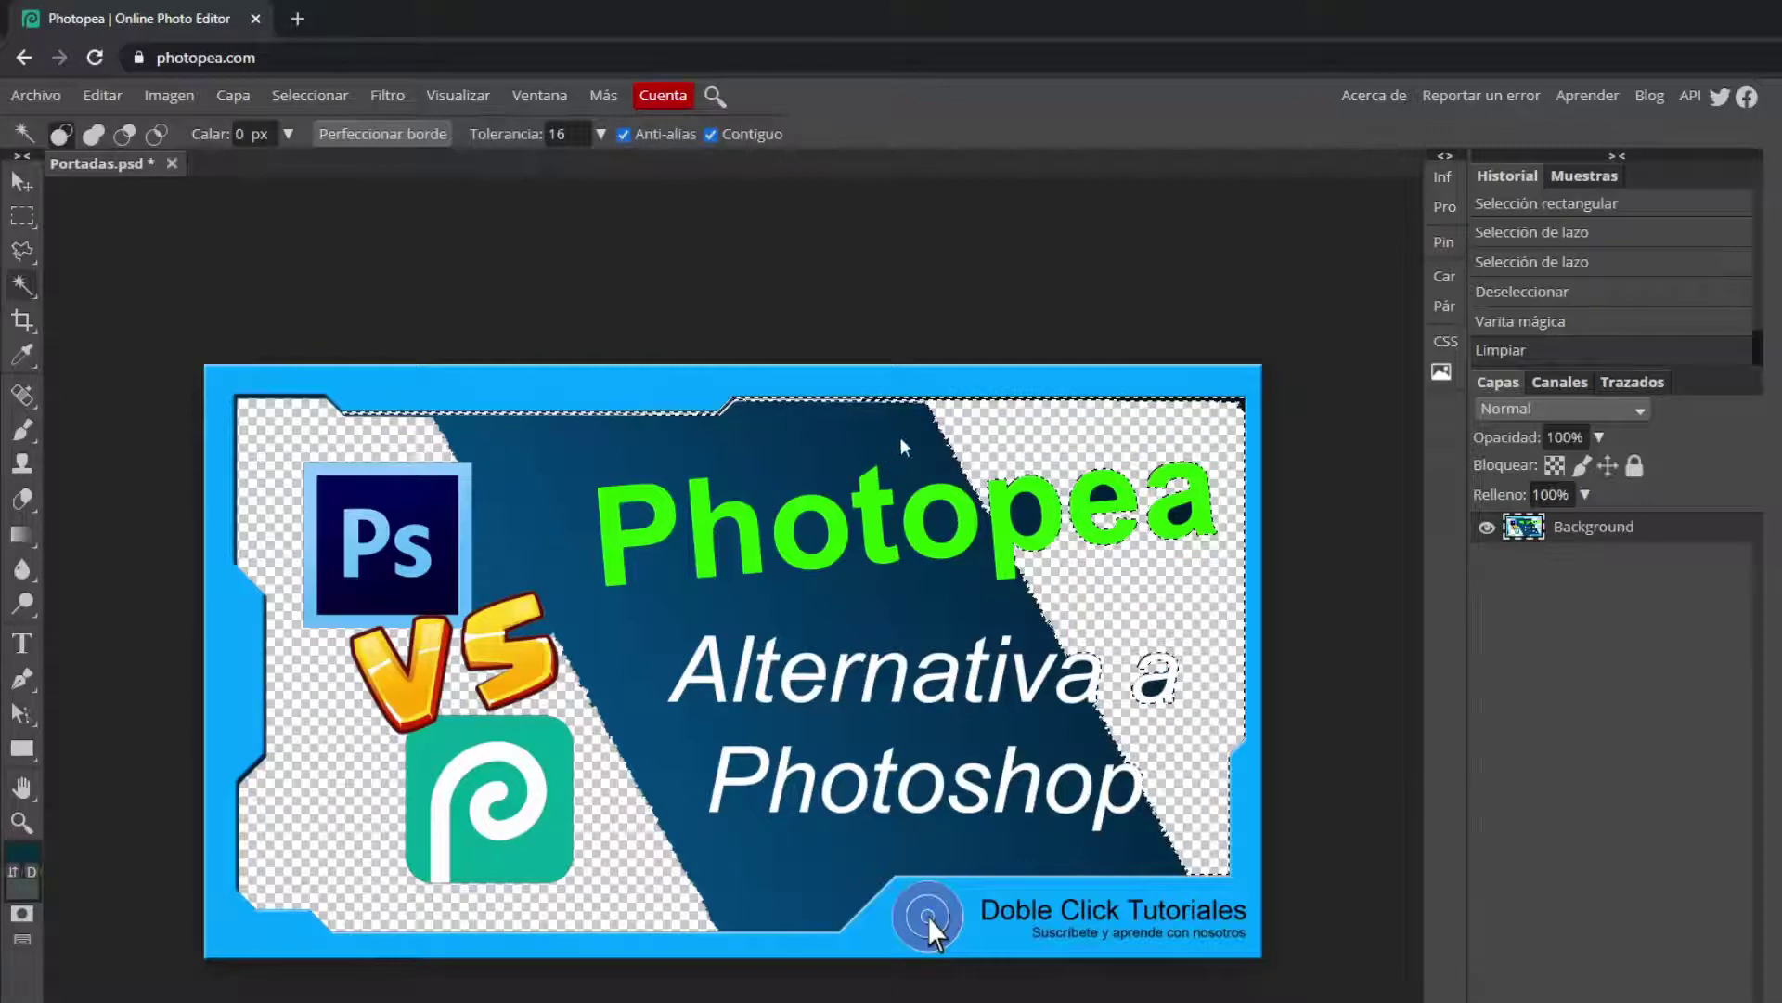
pyautogui.click(905, 438)
pyautogui.press('Delete')
pyautogui.click(683, 442)
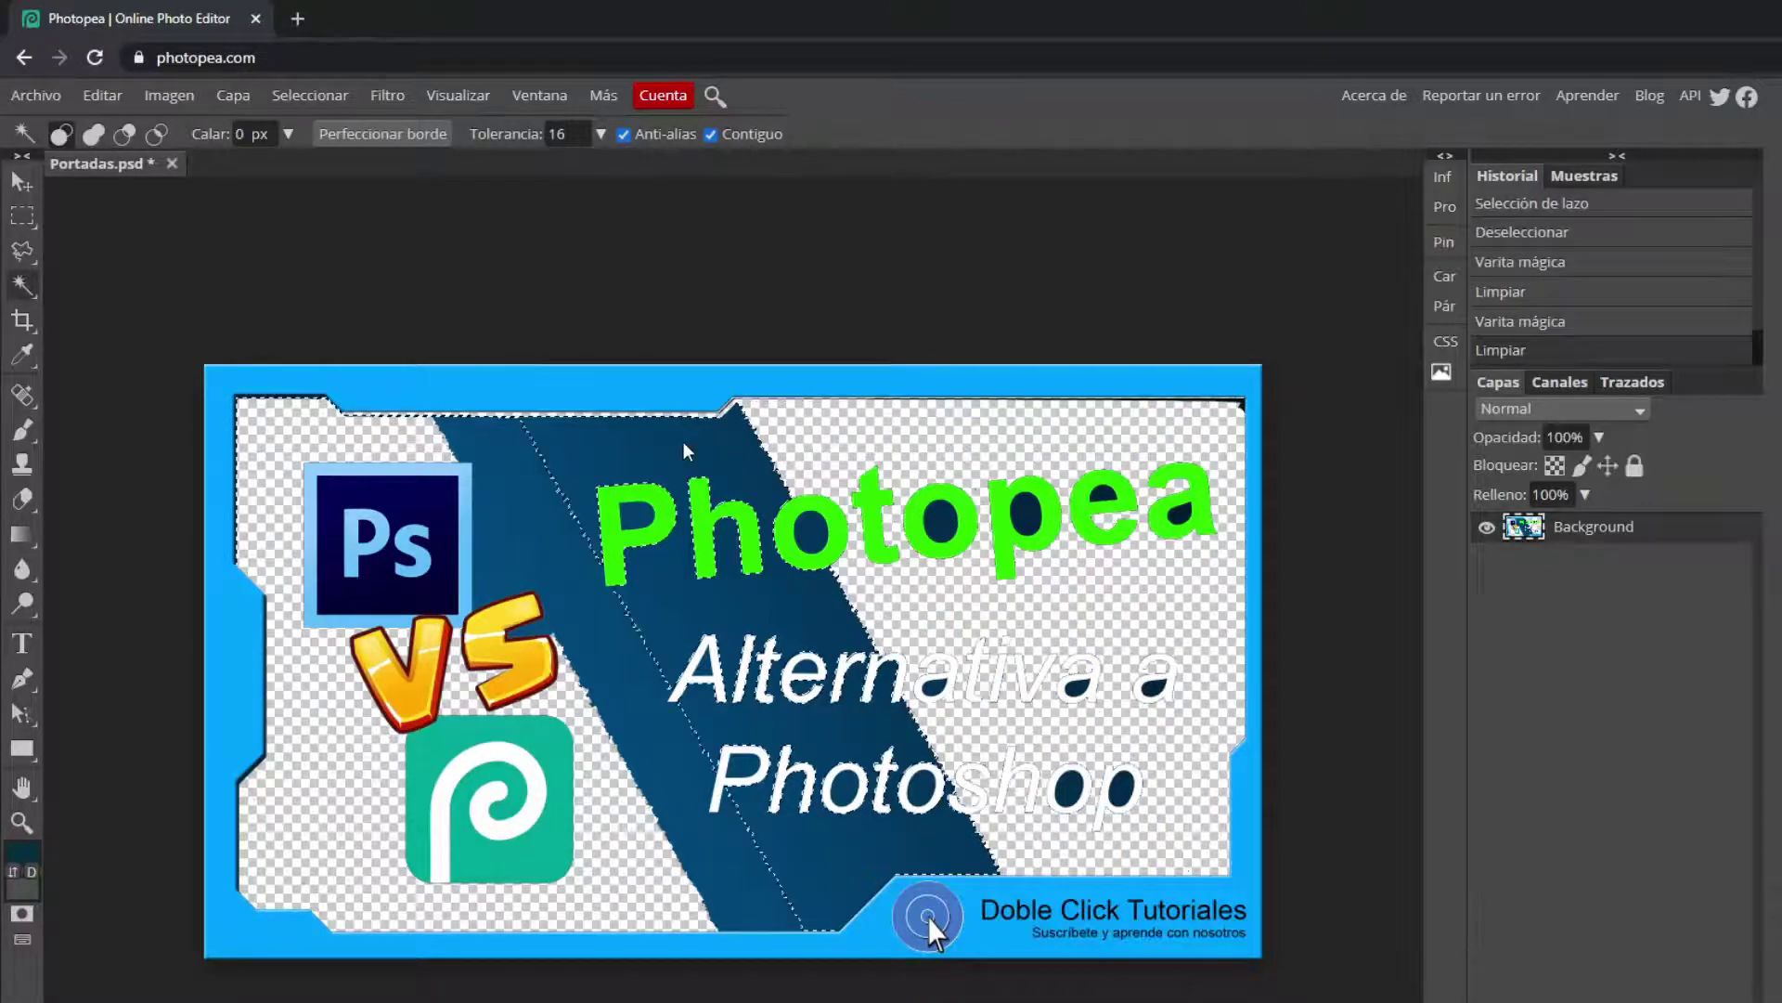
pyautogui.press('Delete')
pyautogui.click(528, 482)
pyautogui.press('Delete')
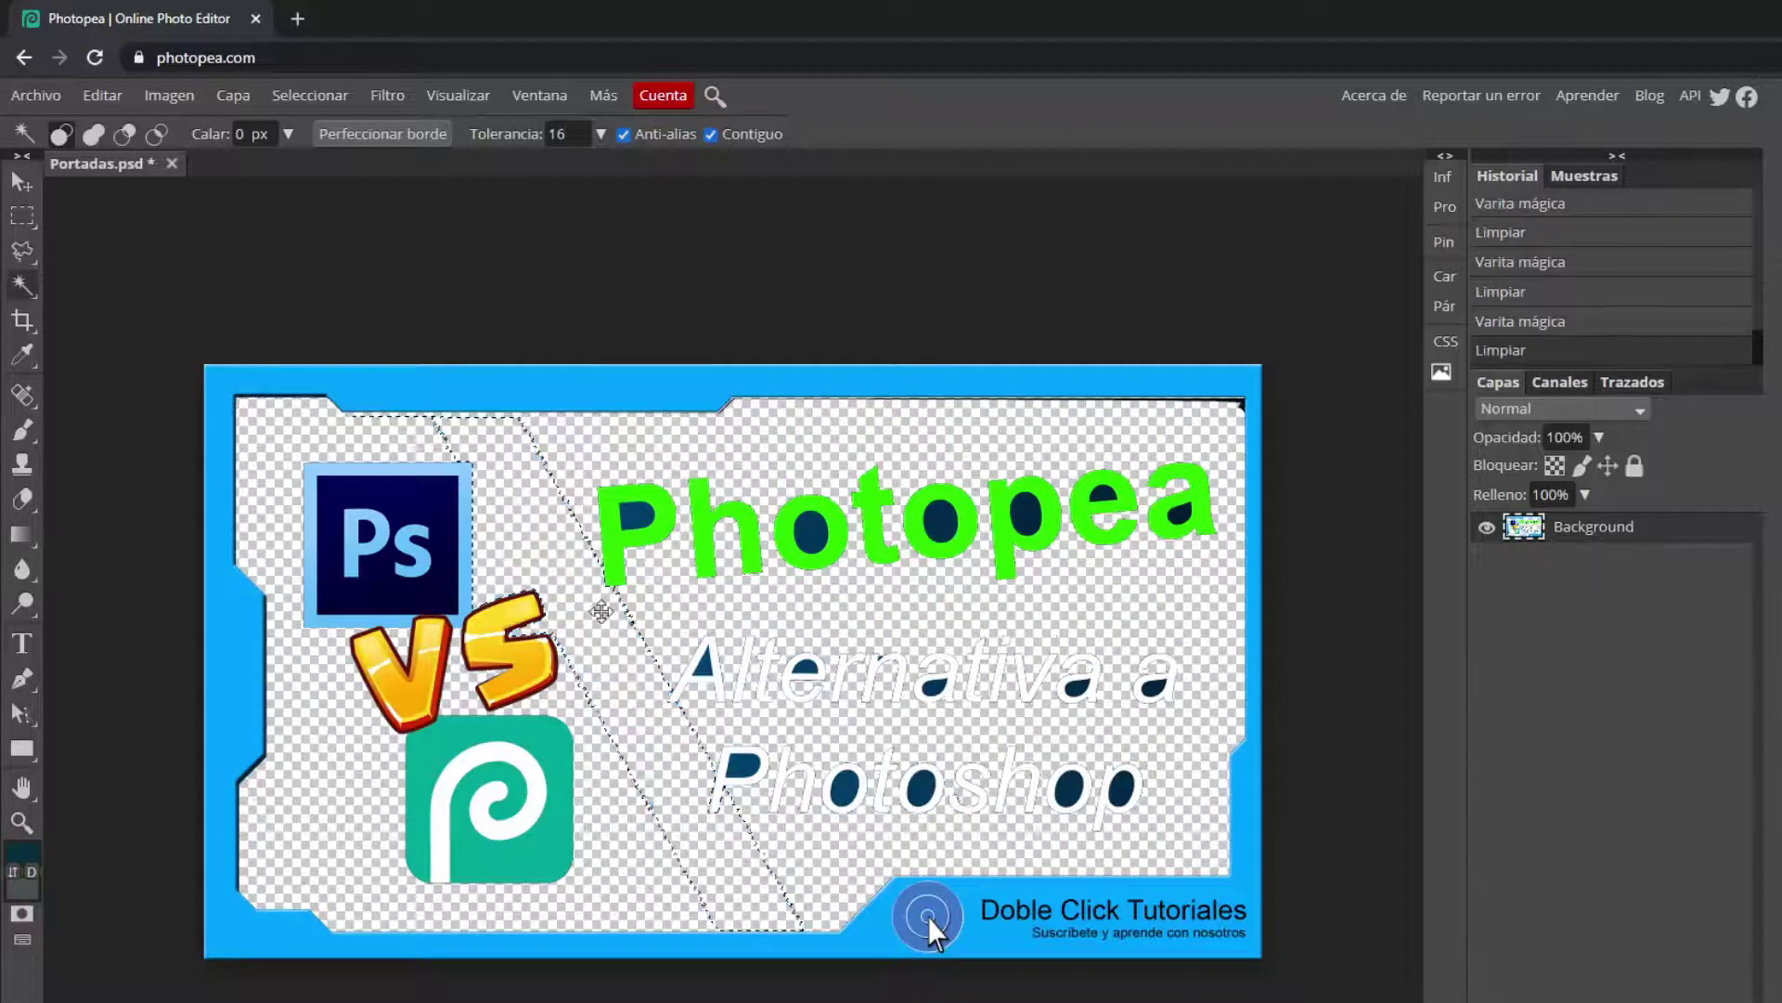
# Clear the dark holes inside the letters of Photopea (P, o, o, p, e, a)
pyautogui.click(628, 517)
pyautogui.press('Delete')
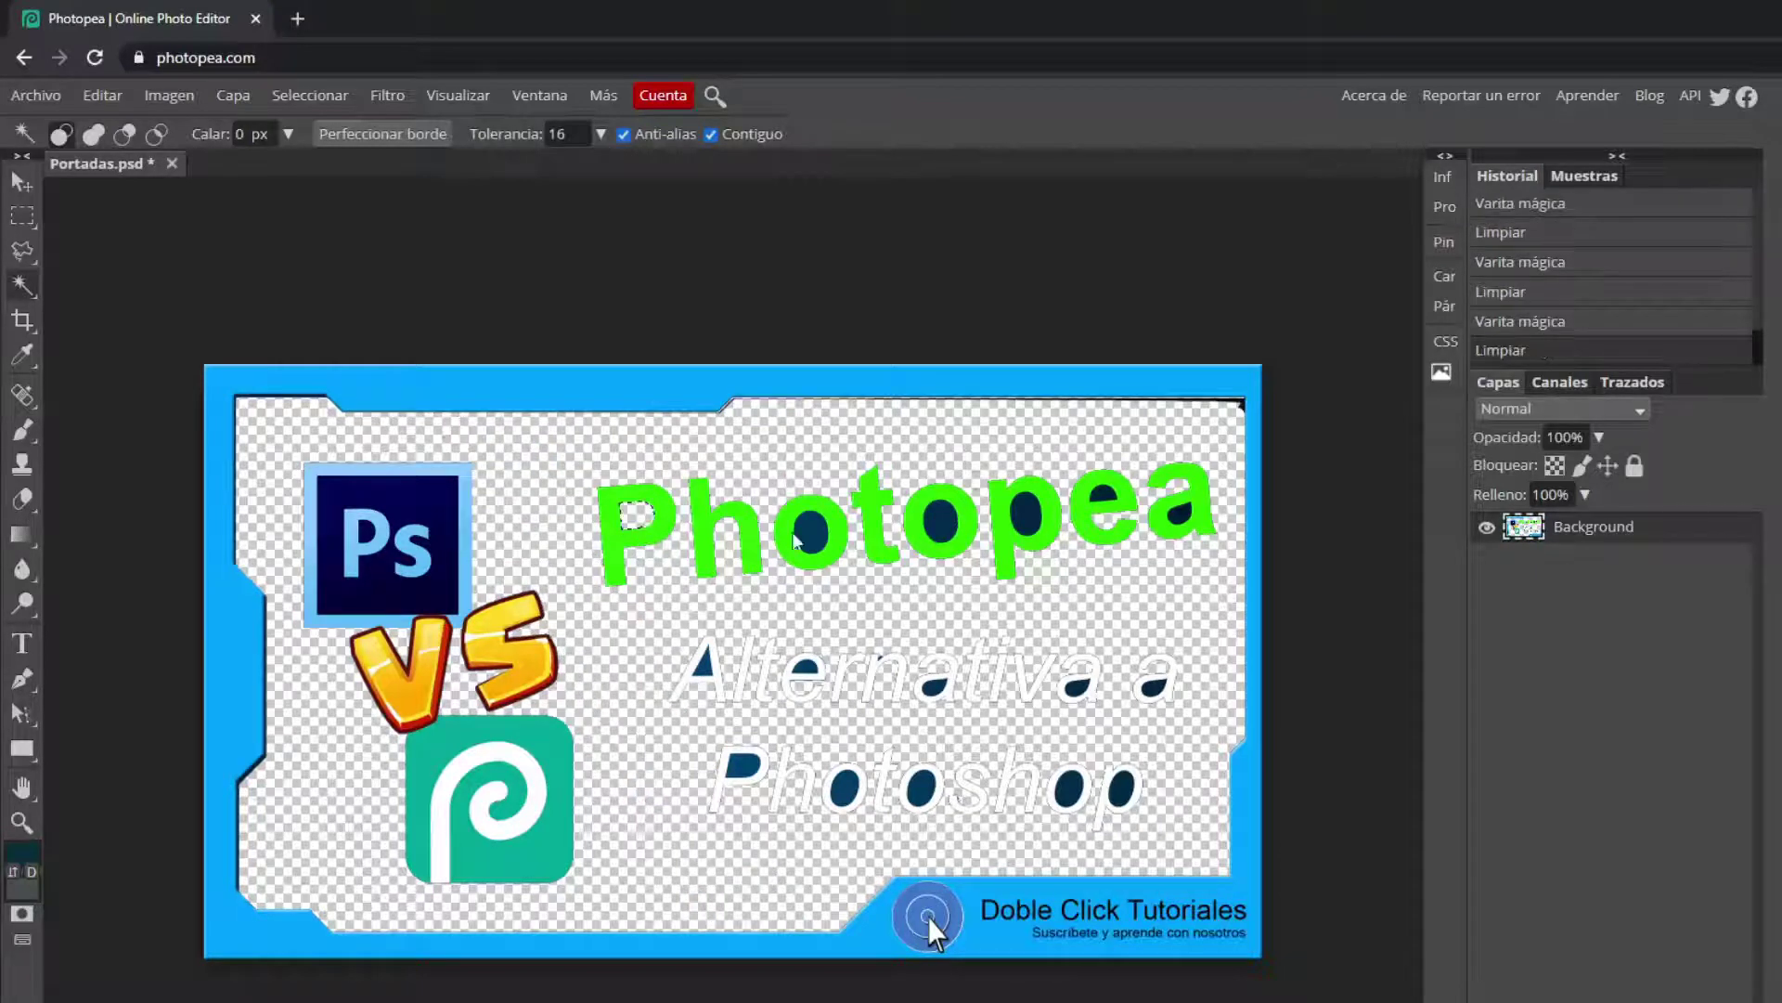
pyautogui.click(807, 539)
pyautogui.press('Delete')
pyautogui.click(940, 523)
pyautogui.press('Delete')
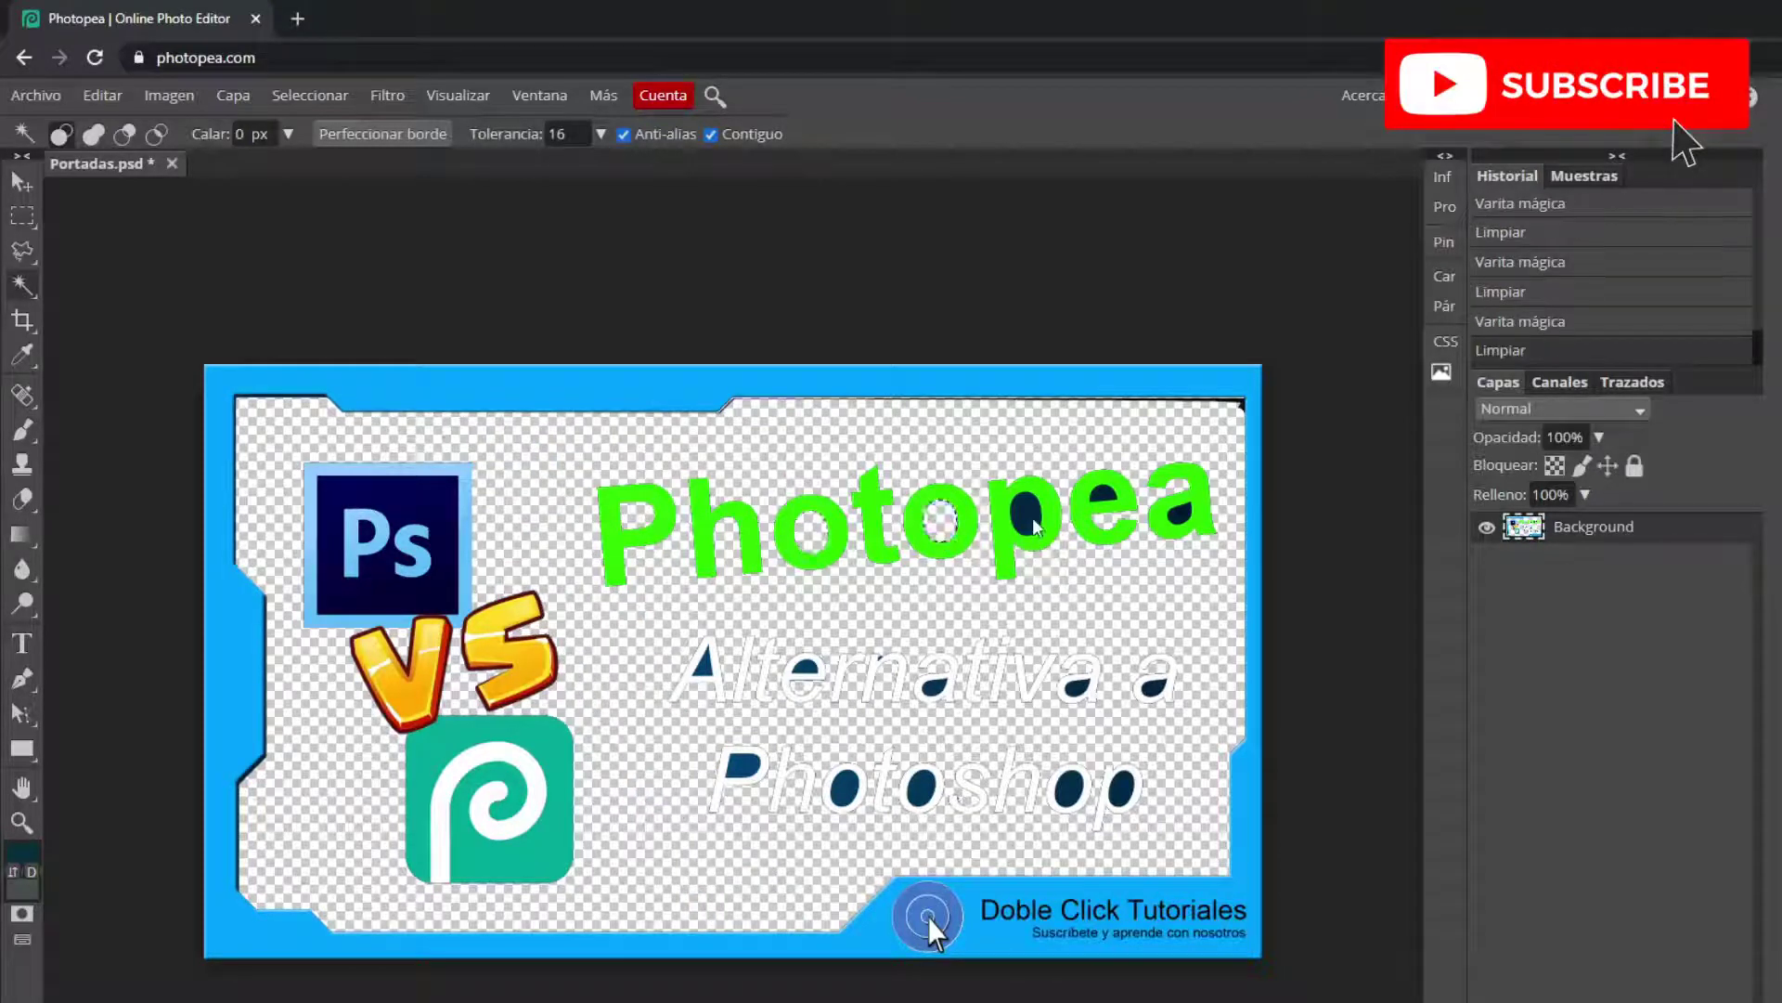
pyautogui.click(1025, 513)
pyautogui.press('Delete')
pyautogui.click(1112, 502)
pyautogui.press('Delete')
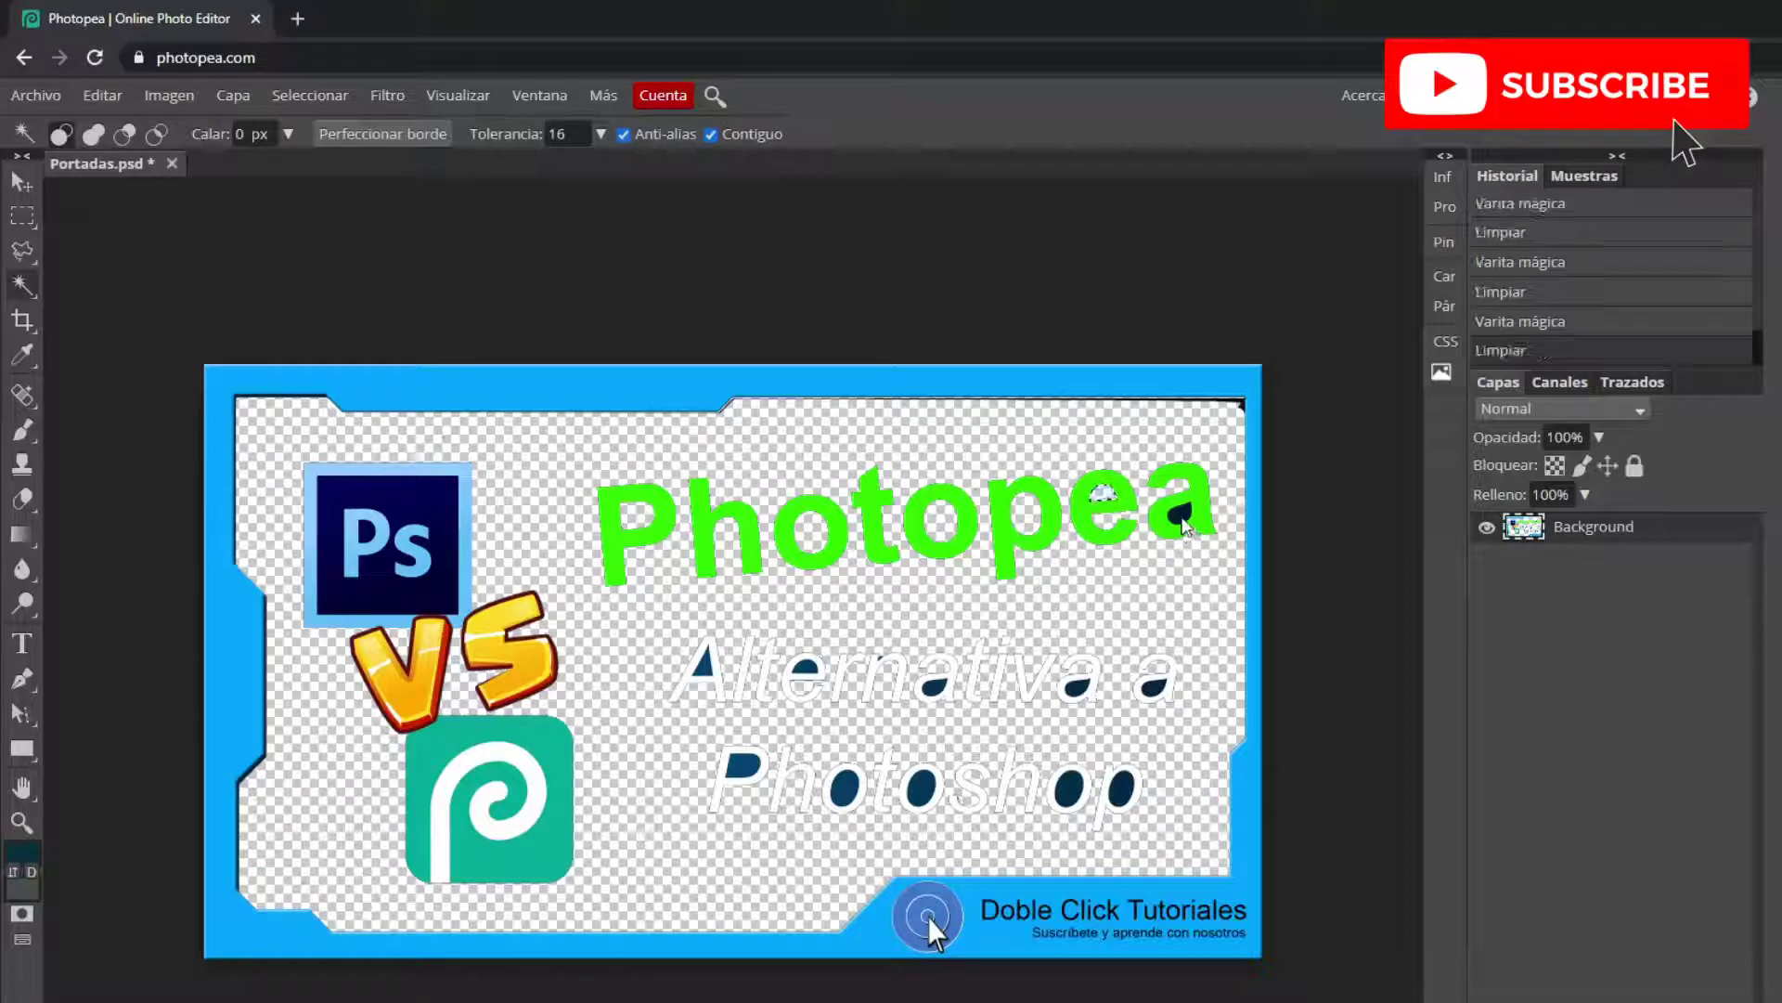
pyautogui.click(1182, 518)
pyautogui.press('Delete')
# Clear the dark strip along the top border and drop the selection
pyautogui.click(1244, 408)
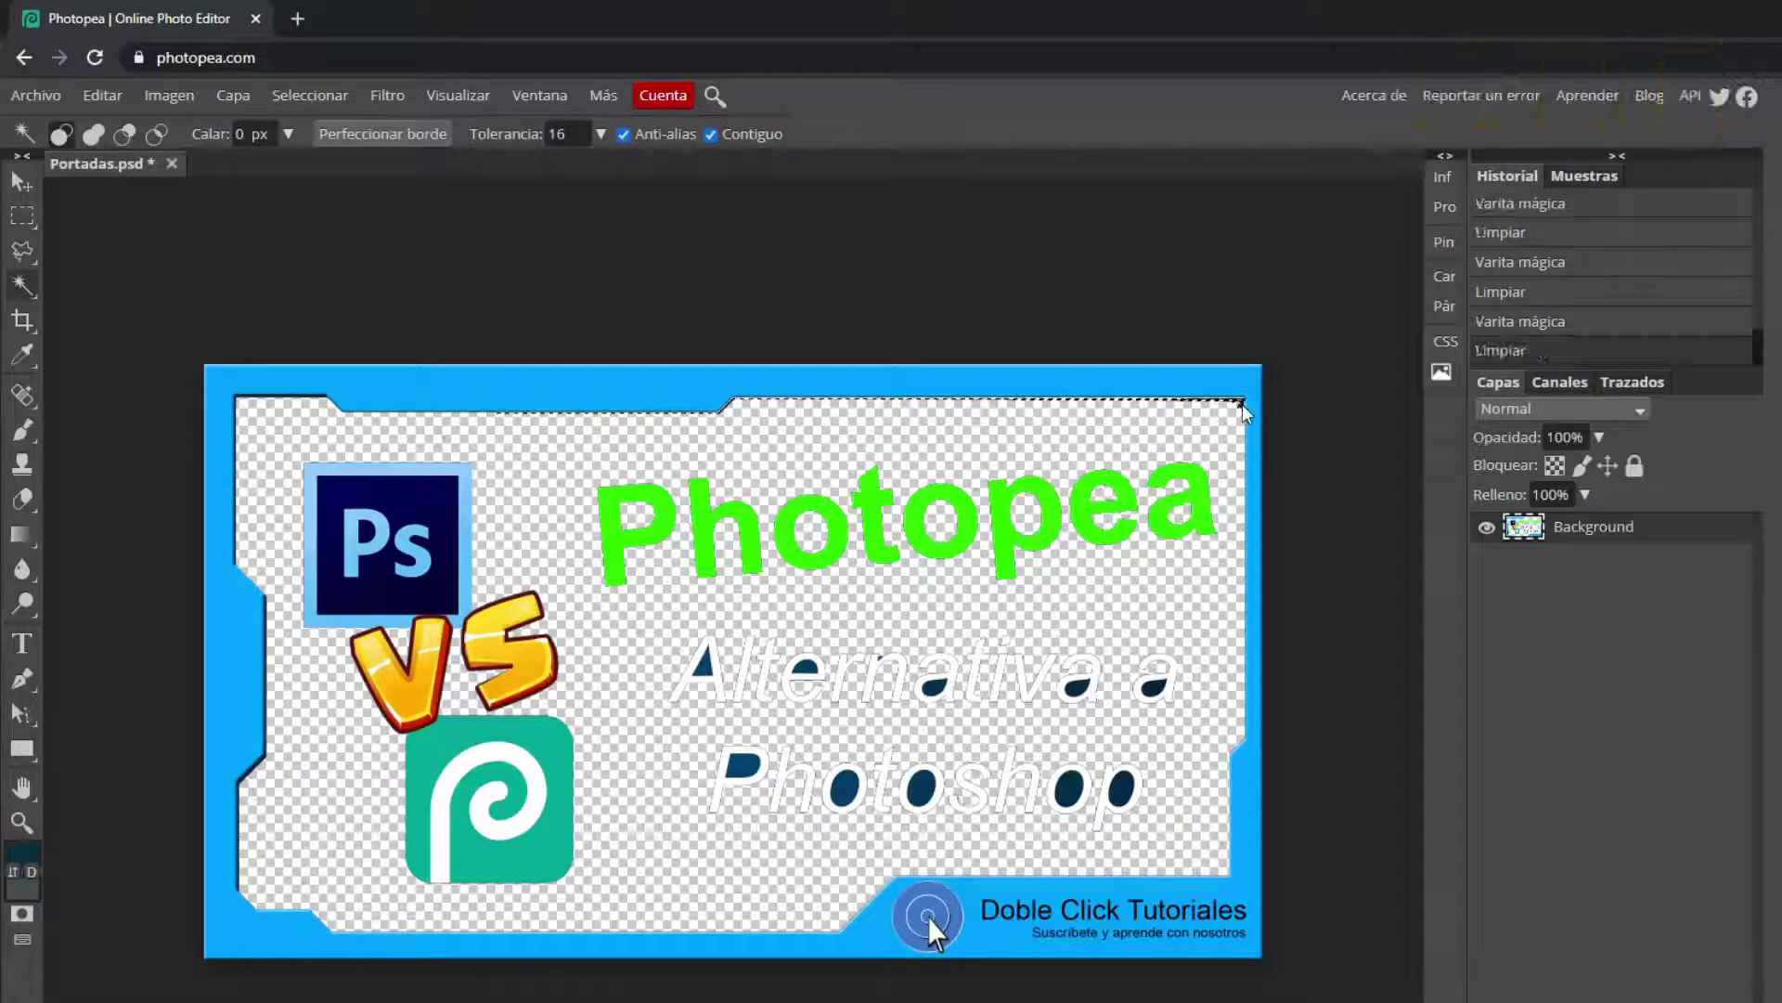
pyautogui.press('Delete')
pyautogui.hotkey('ctrl', 'd')
# Clear the dark holes inside the a, e and A letters of Alternativa a
pyautogui.click(1153, 686)
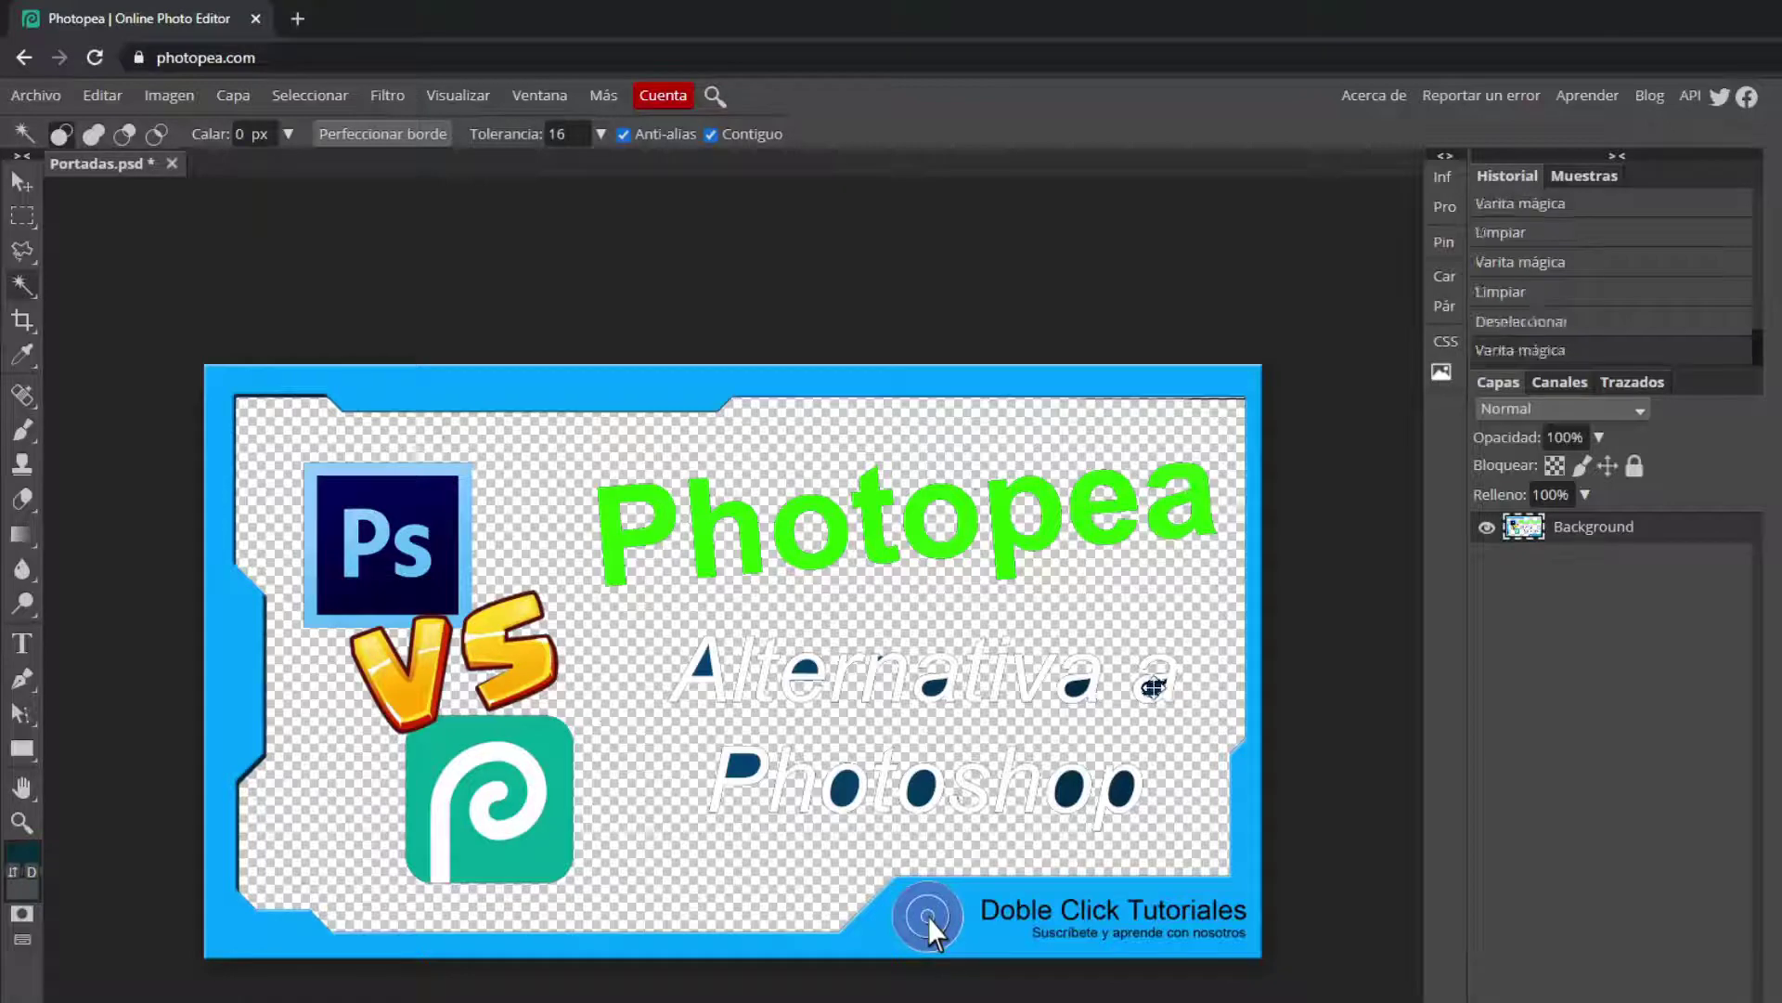
pyautogui.press('Delete')
pyautogui.click(1079, 692)
pyautogui.press('Delete')
pyautogui.click(936, 691)
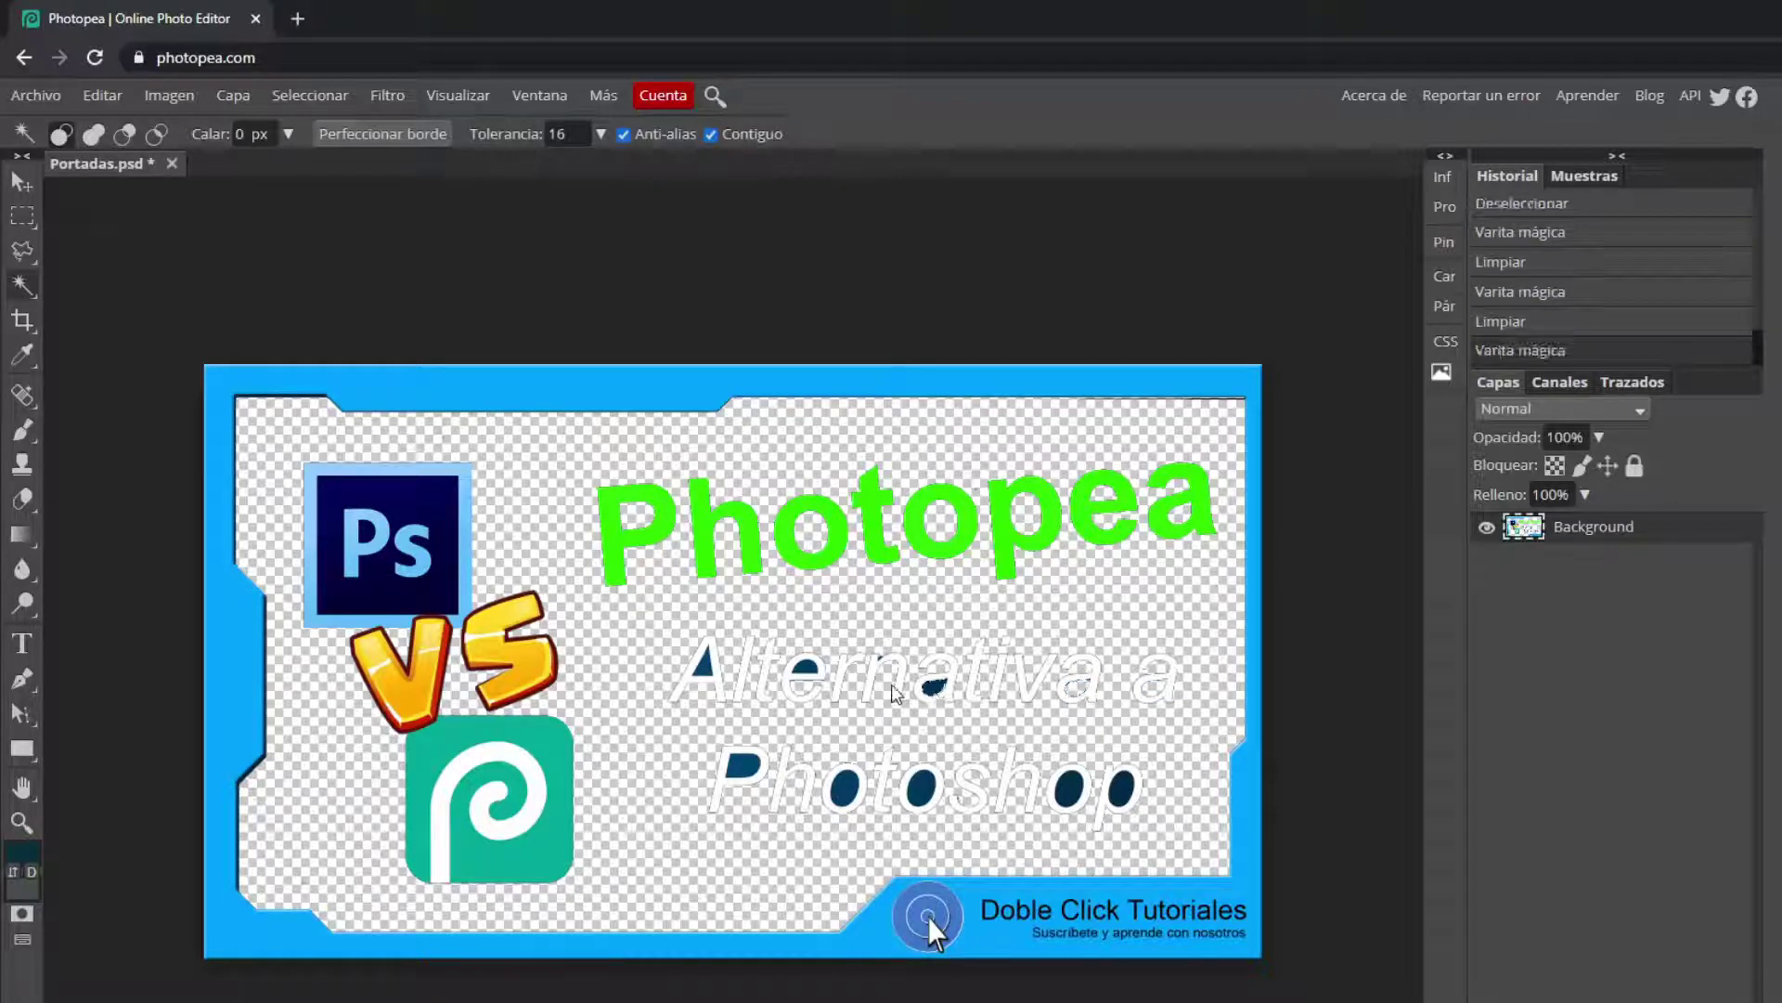
pyautogui.press('Delete')
pyautogui.click(804, 667)
pyautogui.press('Delete')
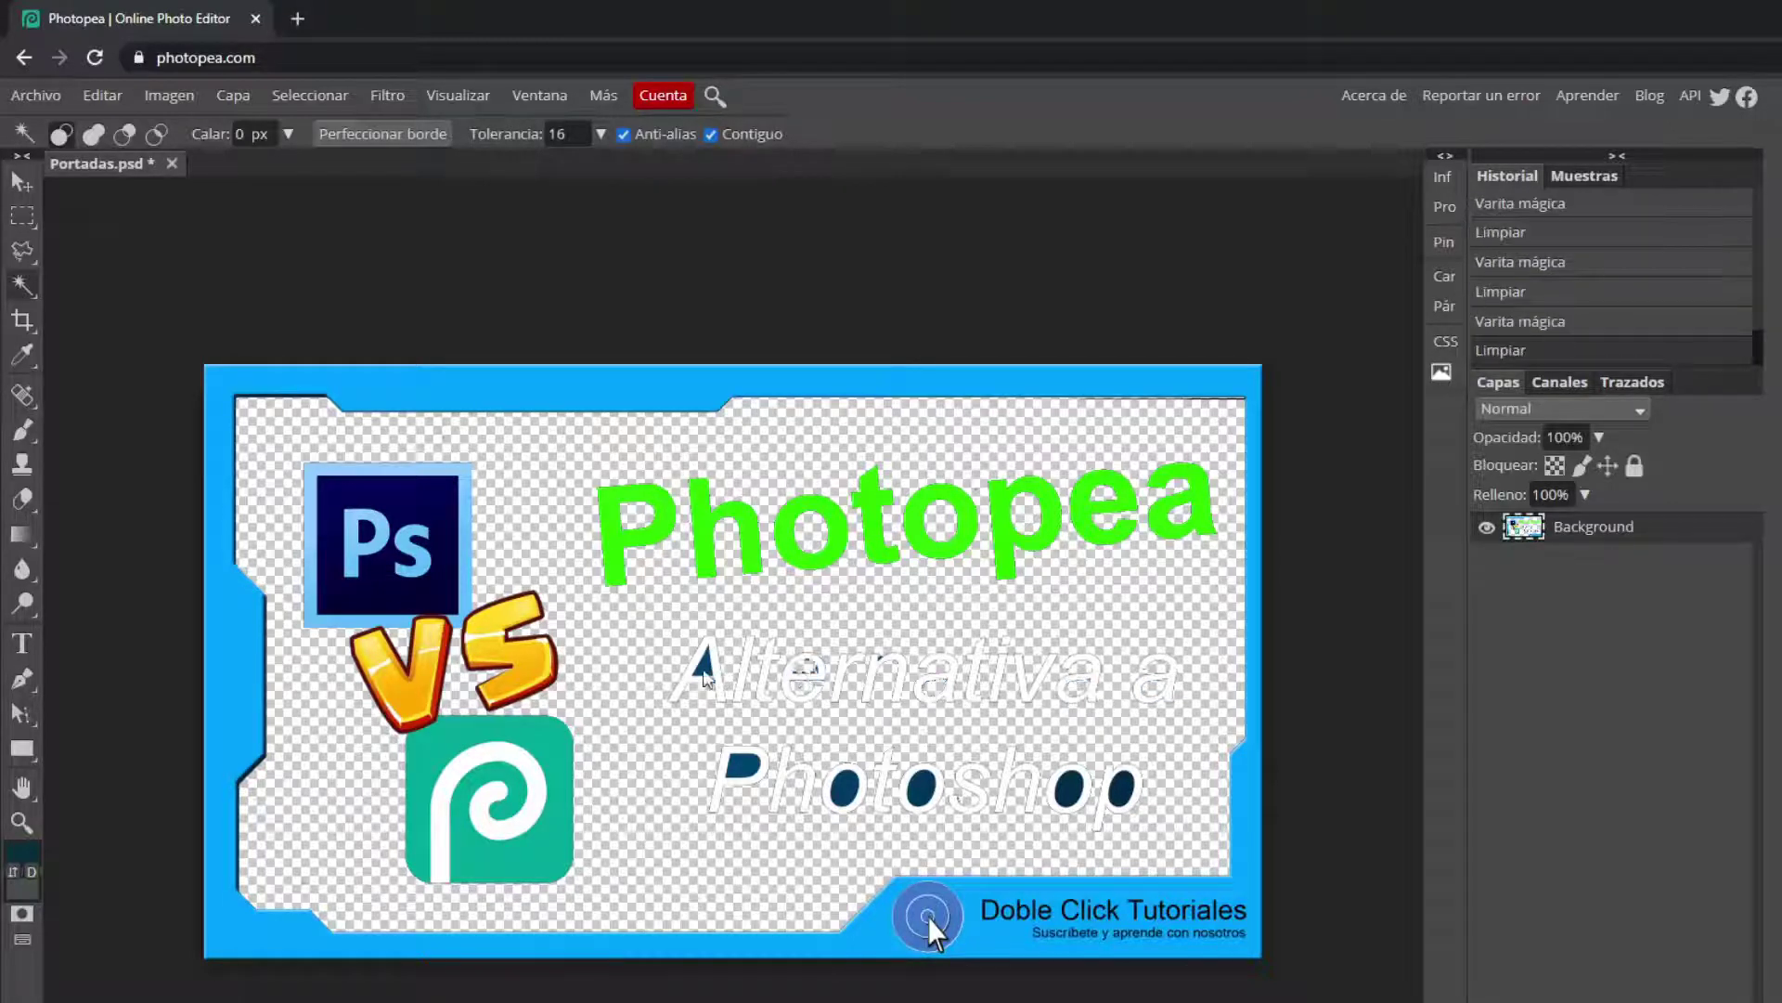
pyautogui.click(705, 673)
pyautogui.press('Delete')
# Clear the dark holes inside the P, o and p letters of Photoshop
pyautogui.click(747, 768)
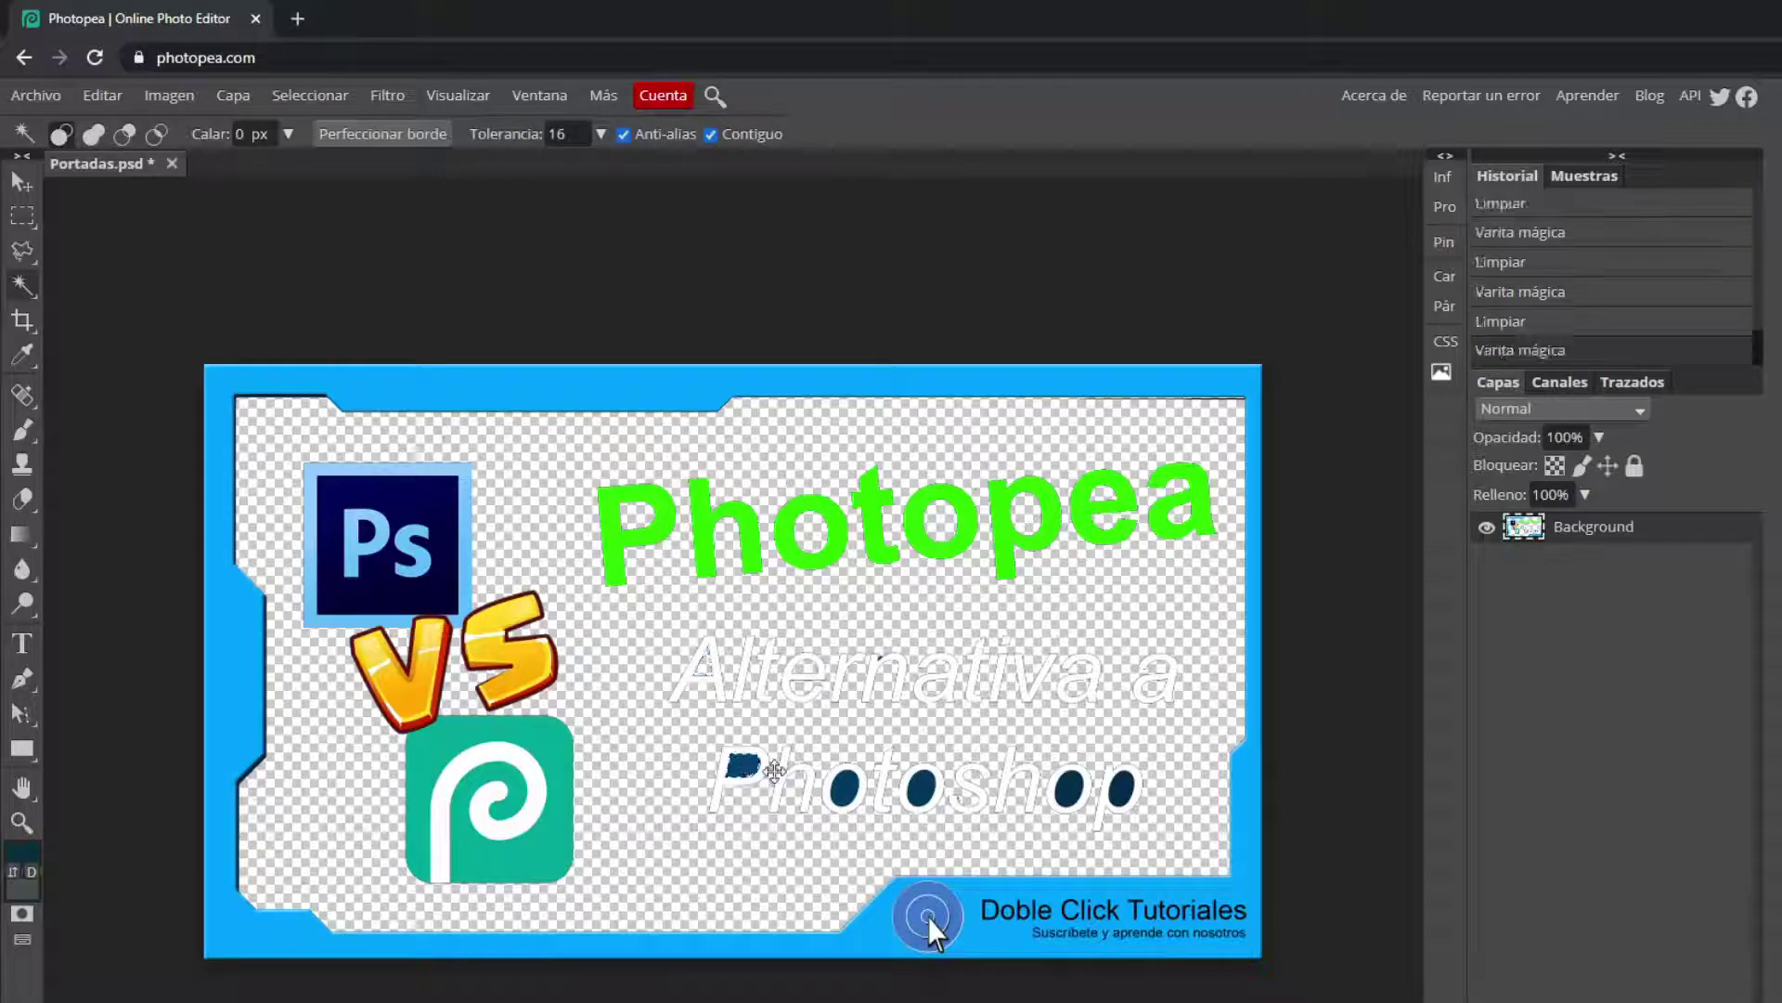
pyautogui.press('Delete')
pyautogui.click(845, 787)
pyautogui.press('Delete')
pyautogui.click(921, 787)
pyautogui.press('Delete')
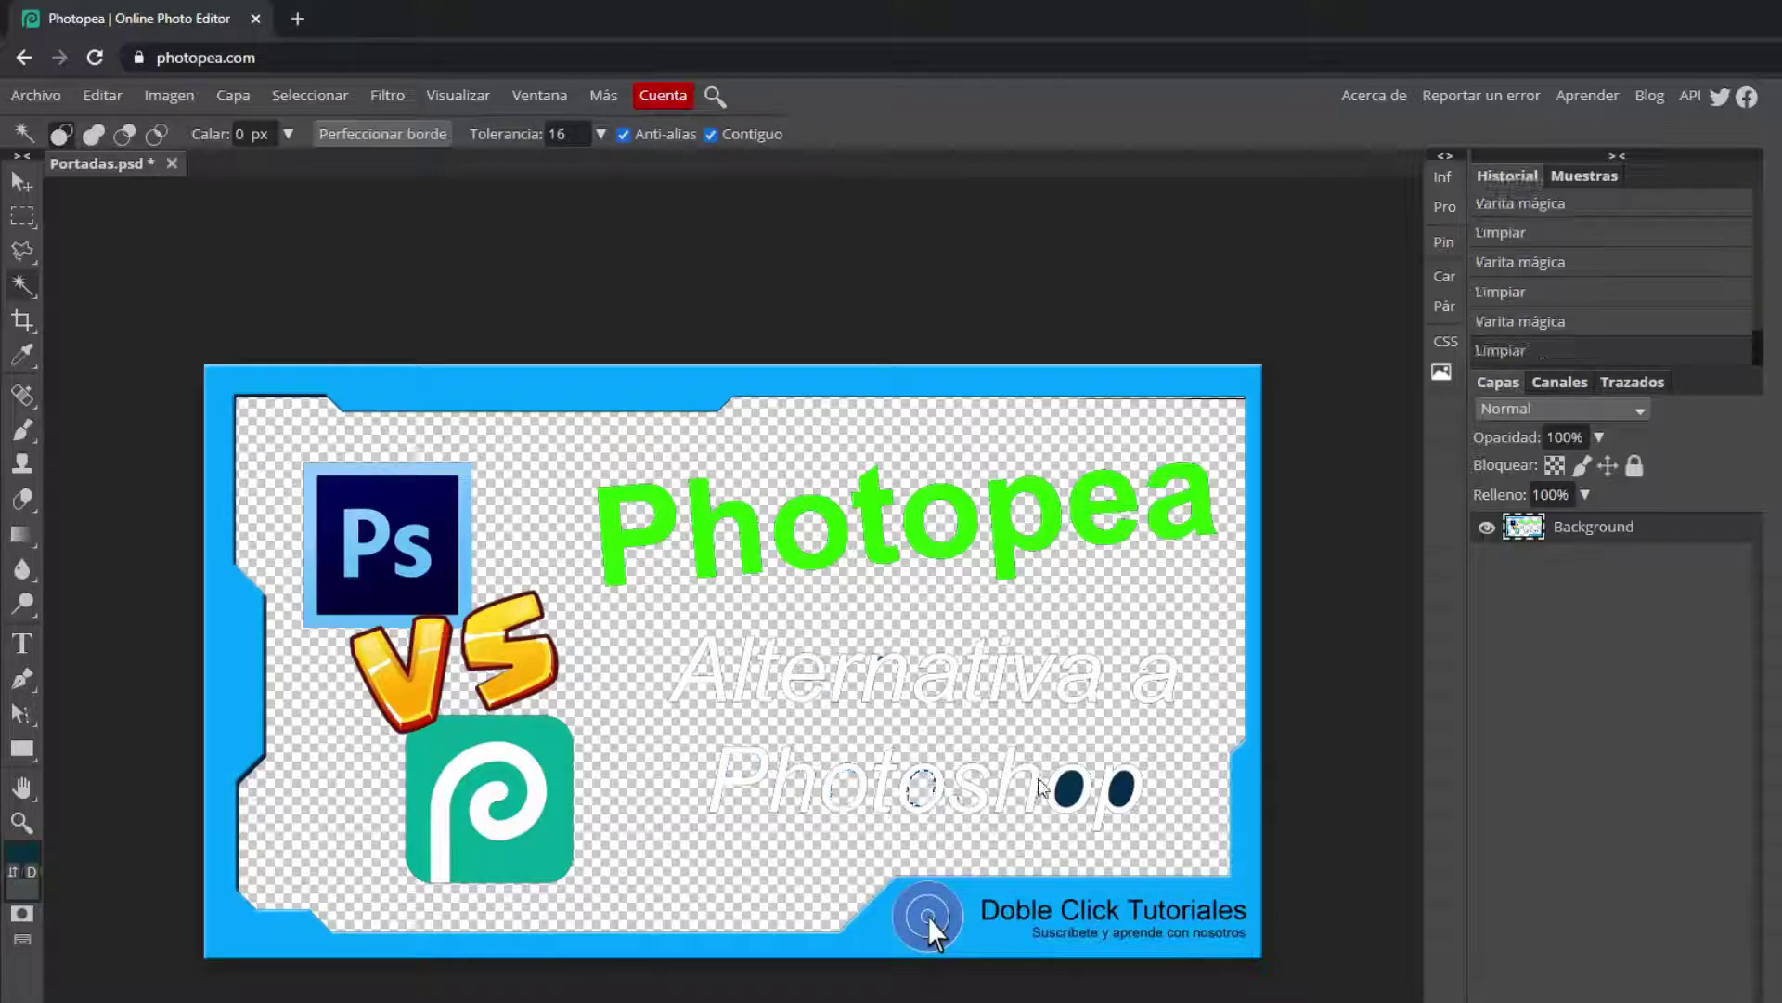
pyautogui.click(1069, 789)
pyautogui.press('Delete')
pyautogui.click(1123, 789)
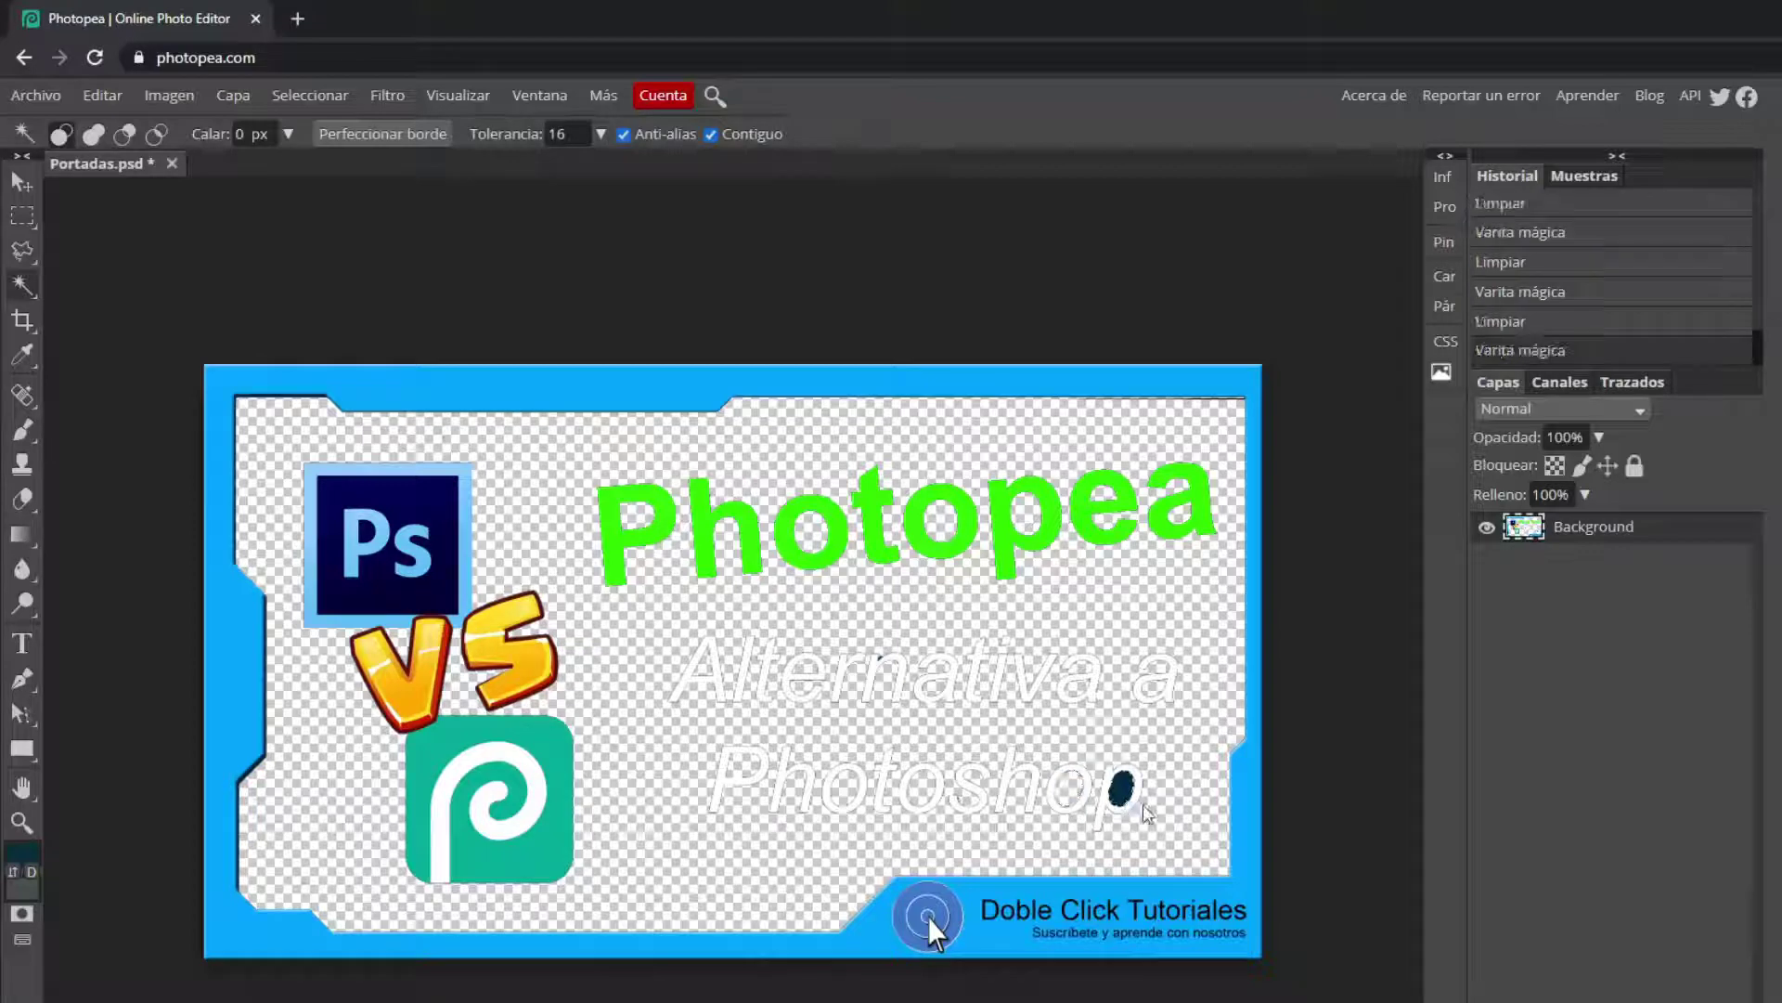
pyautogui.press('Delete')
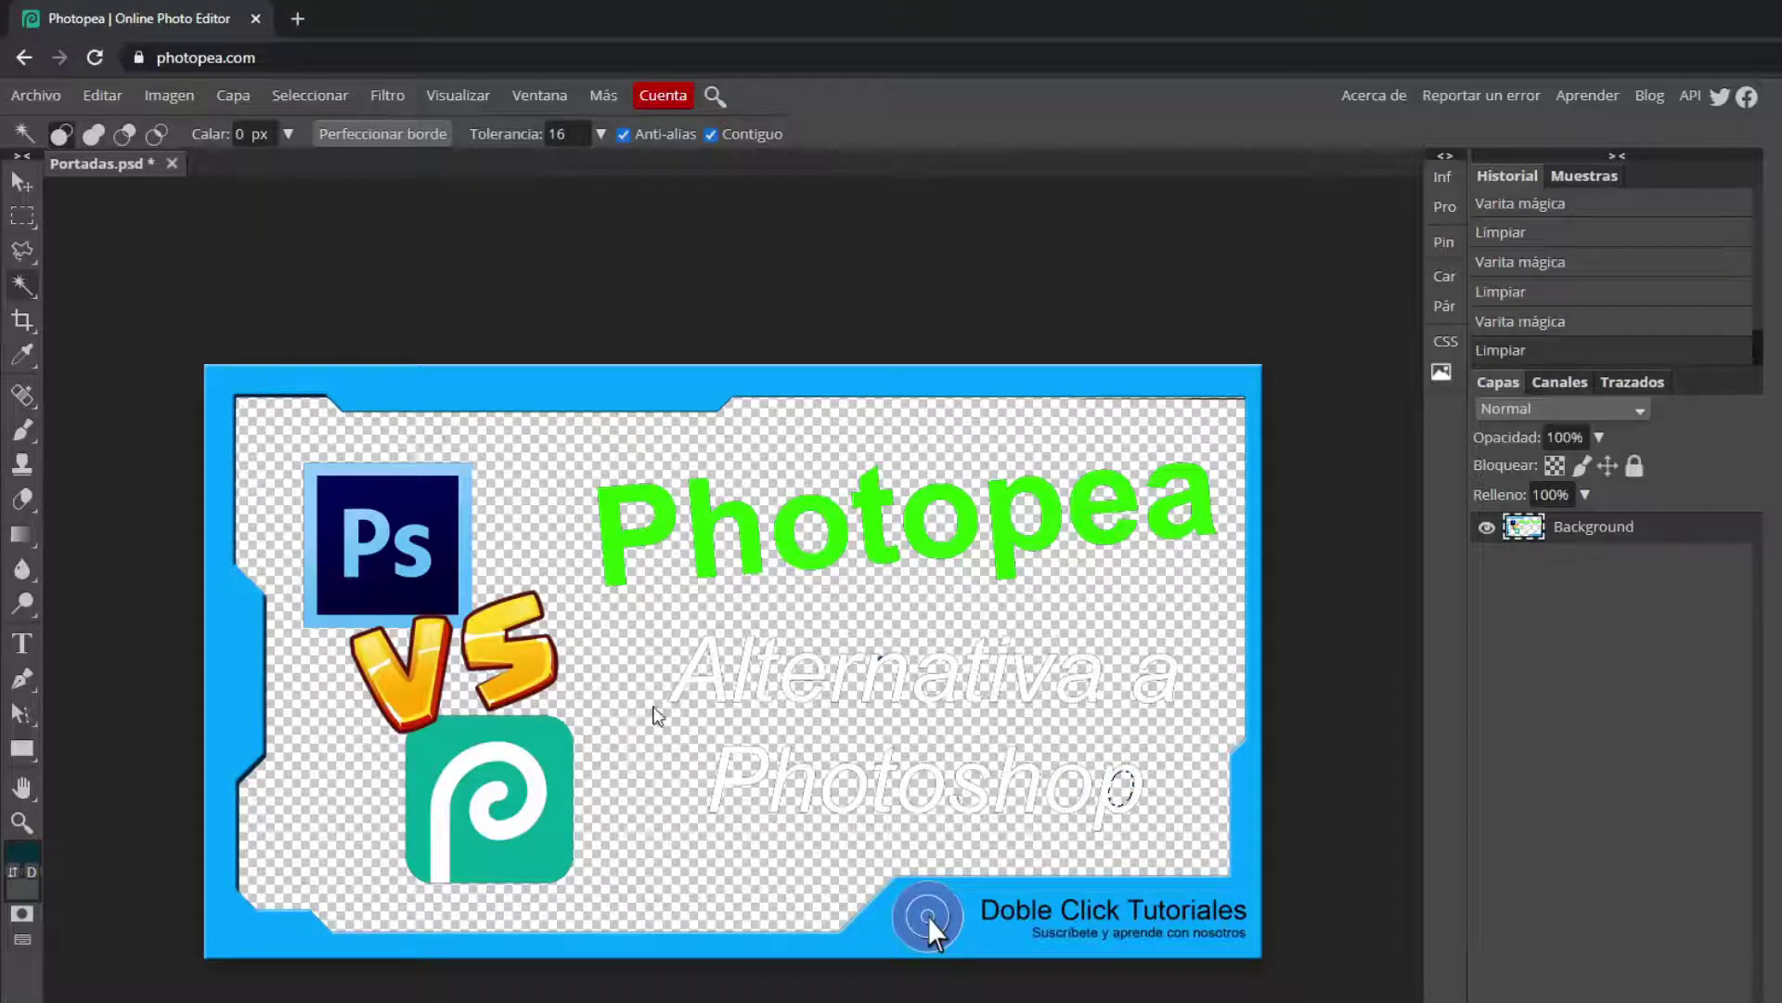
pyautogui.click(20, 823)
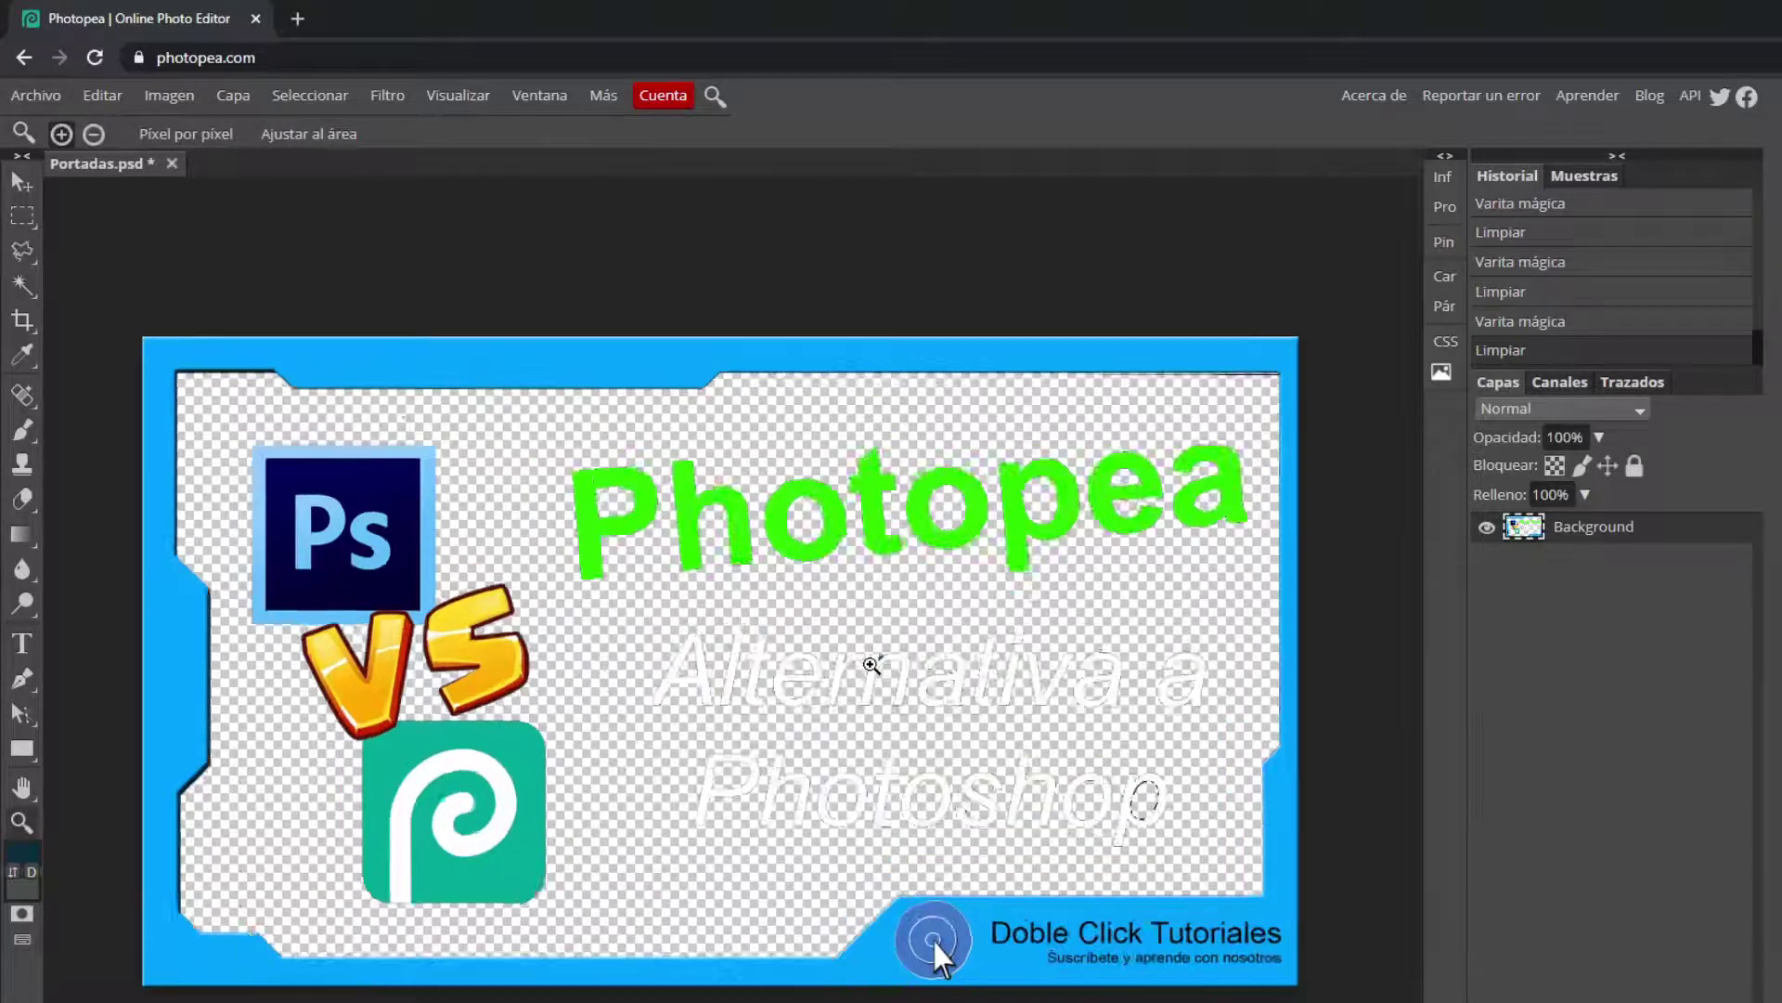
# Zoom in, erase the dark speck atop the n of Alternativa, zoom out and deselect
pyautogui.click(870, 664)
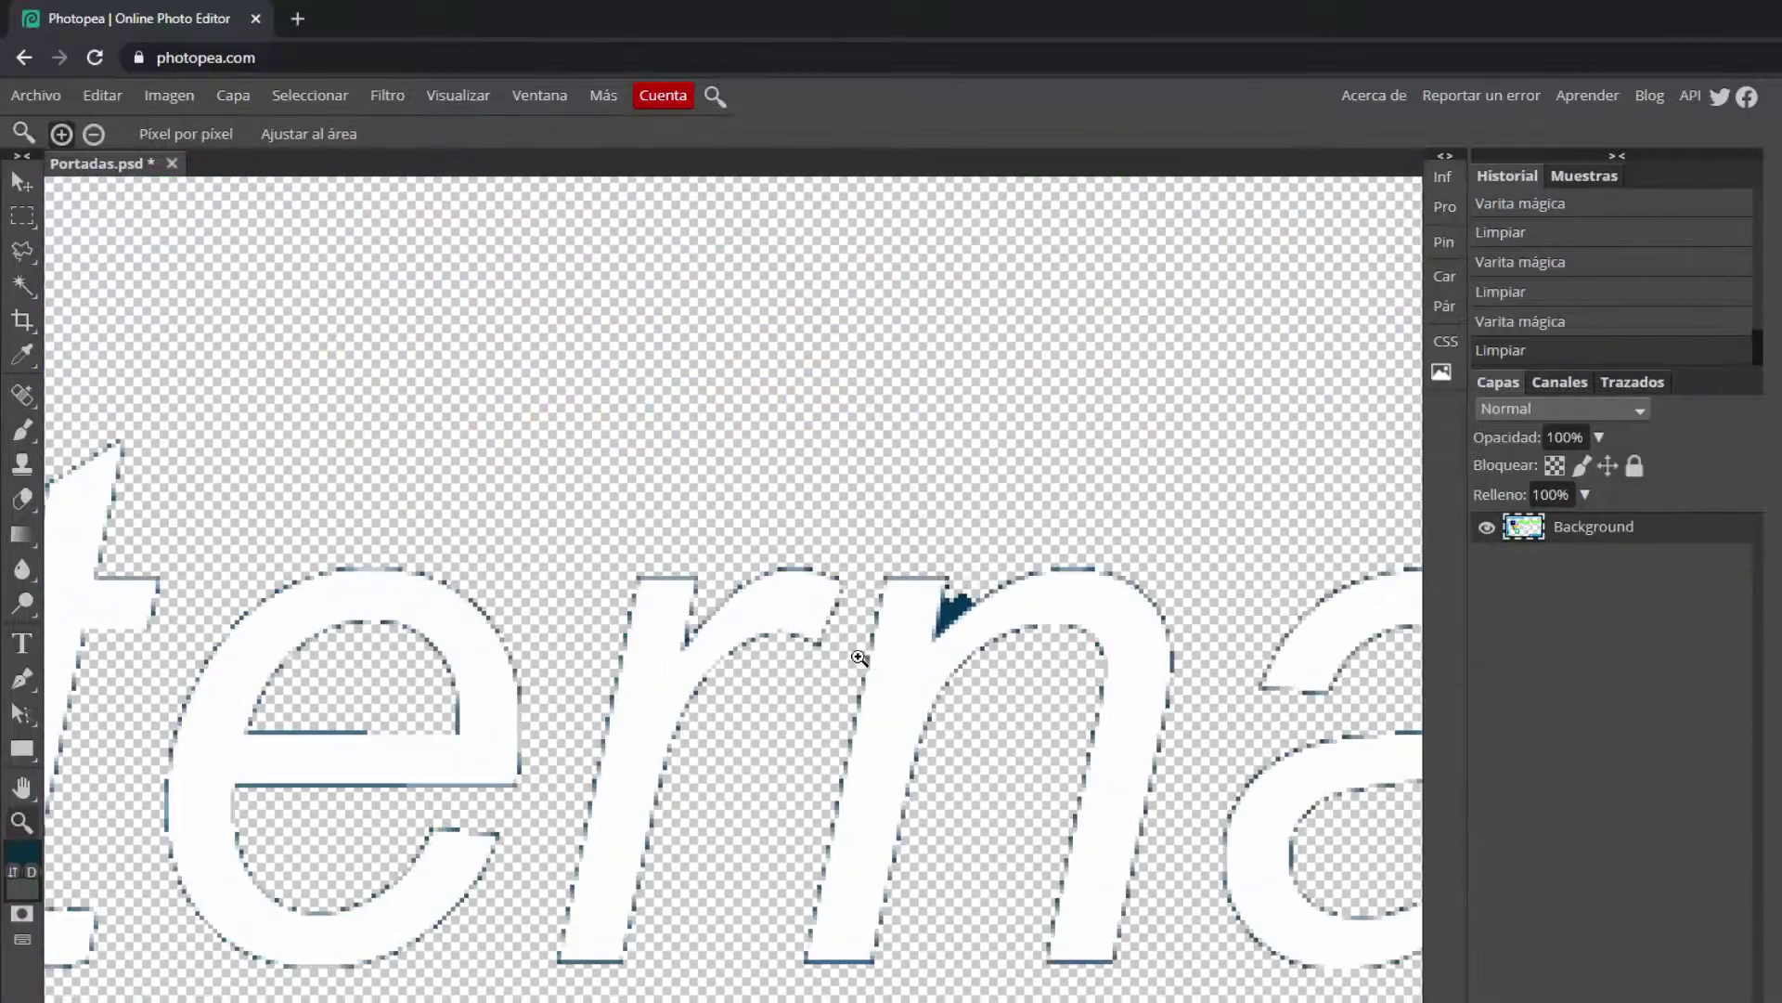
pyautogui.click(20, 286)
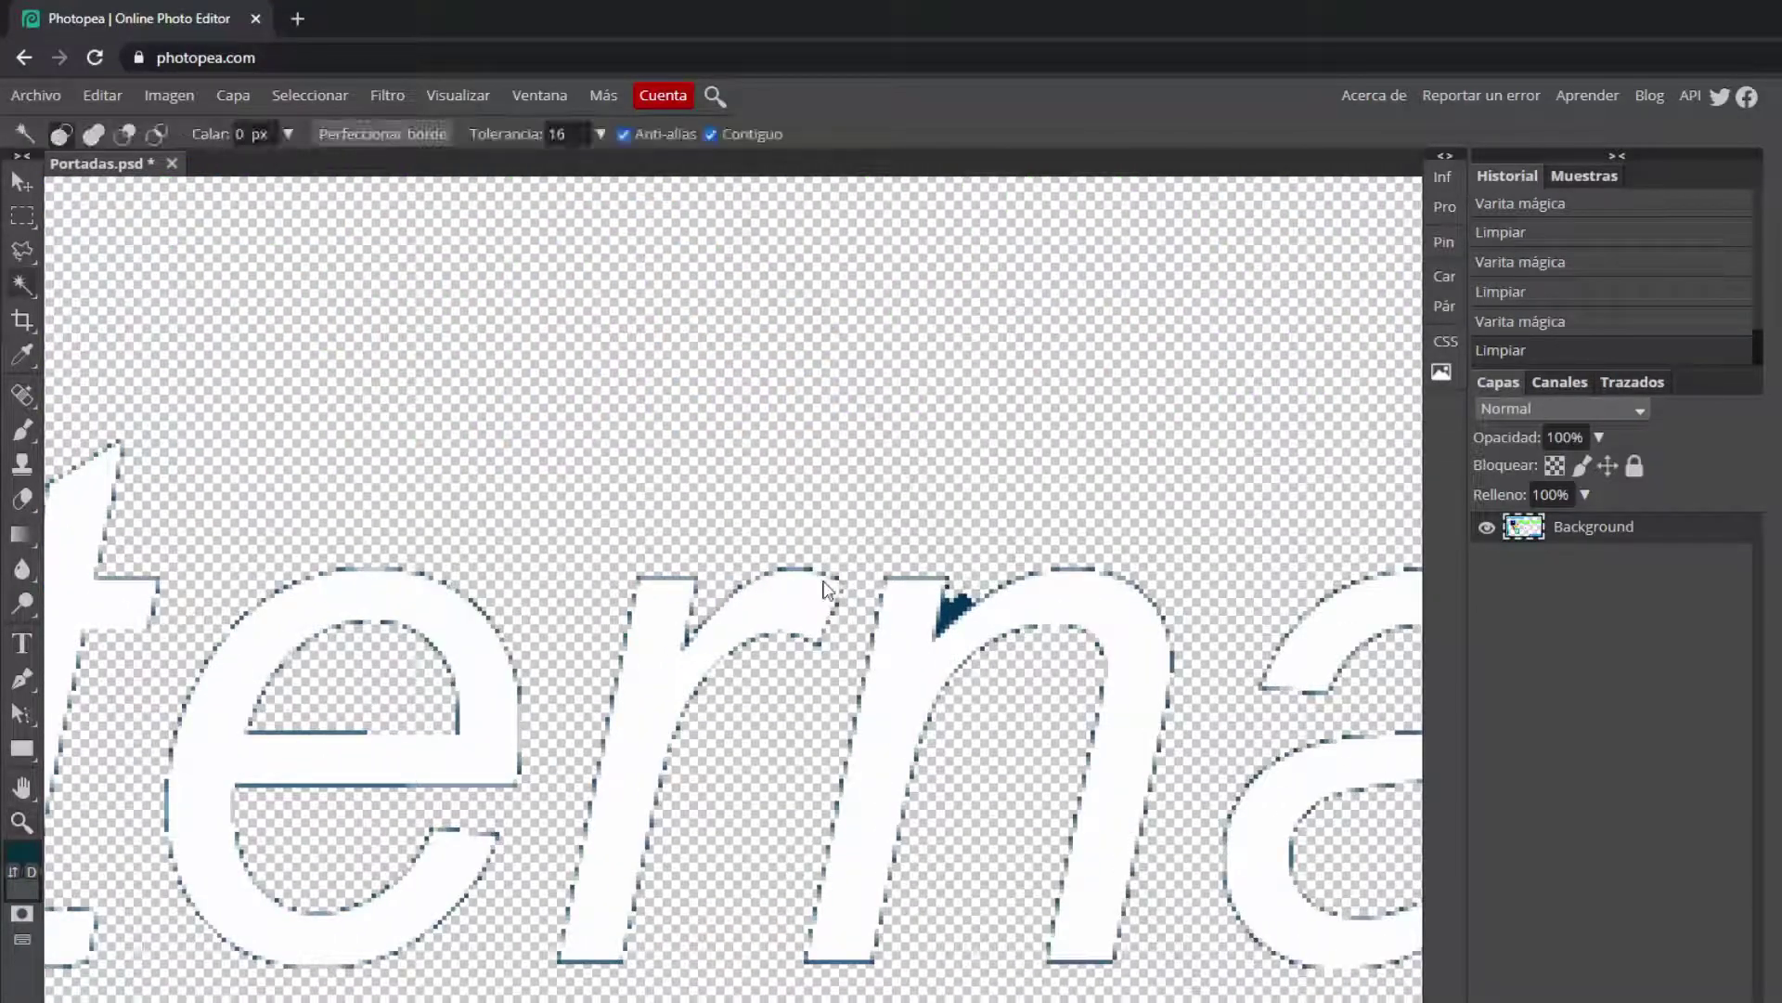
pyautogui.click(957, 609)
pyautogui.press('Delete')
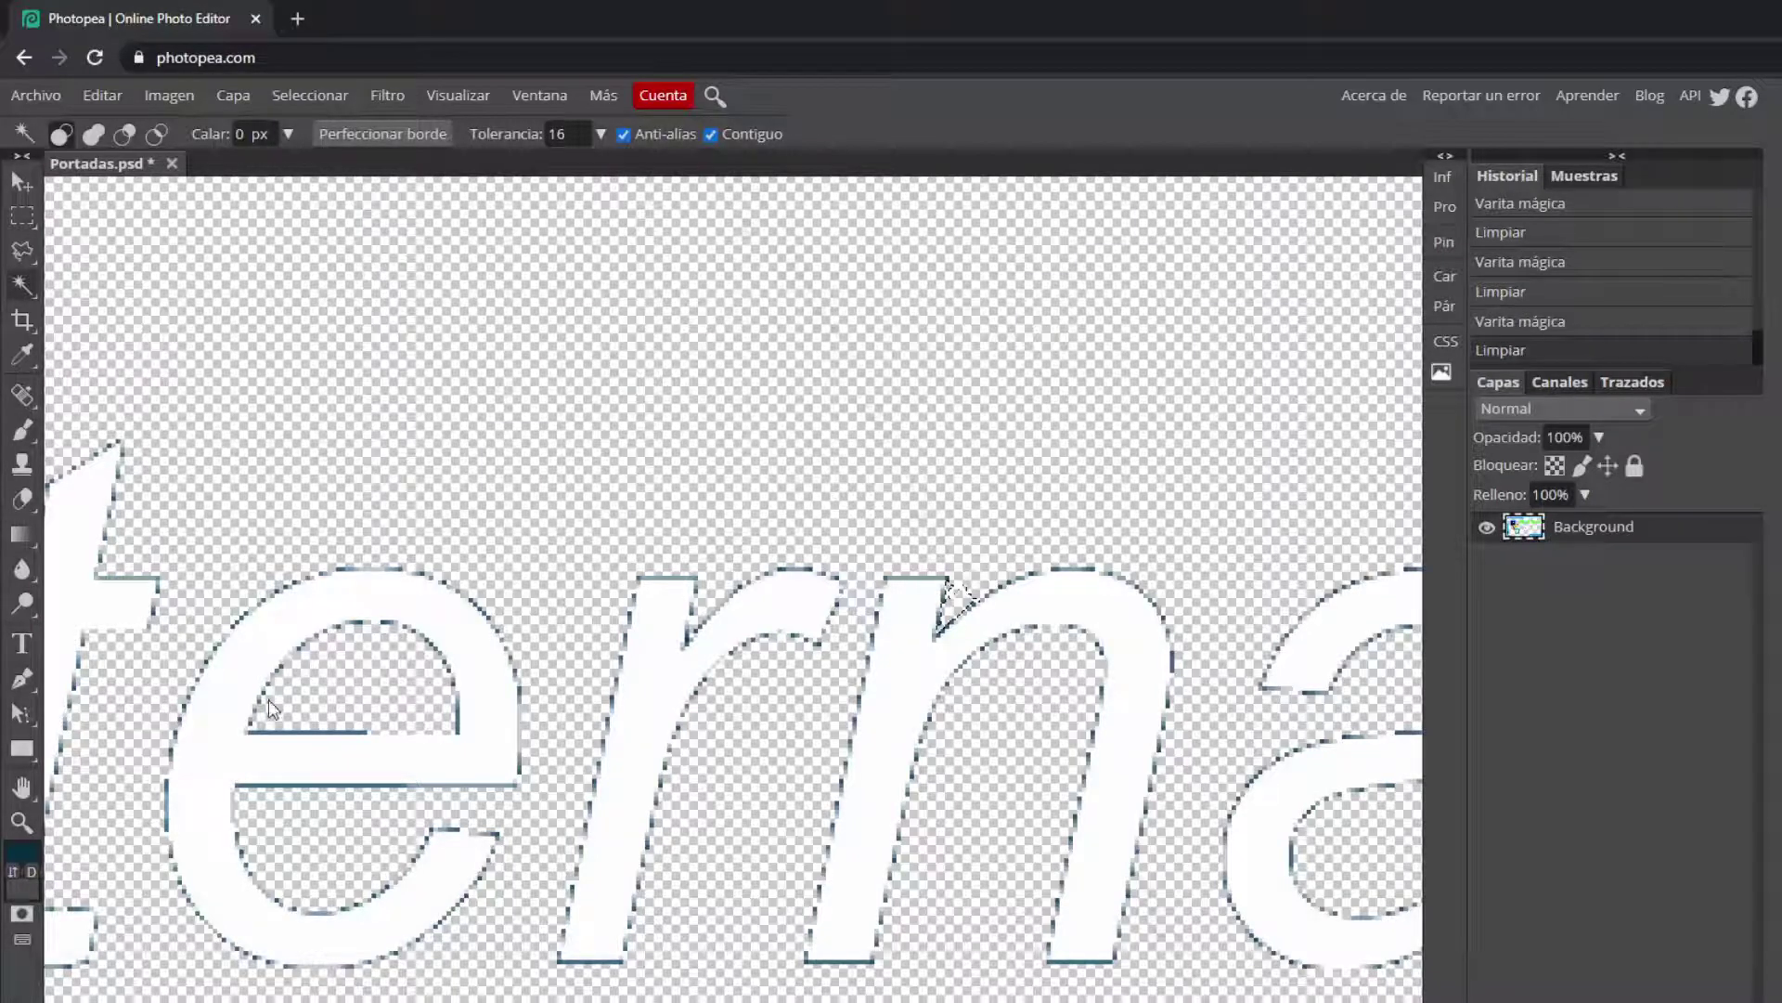
pyautogui.click(19, 823)
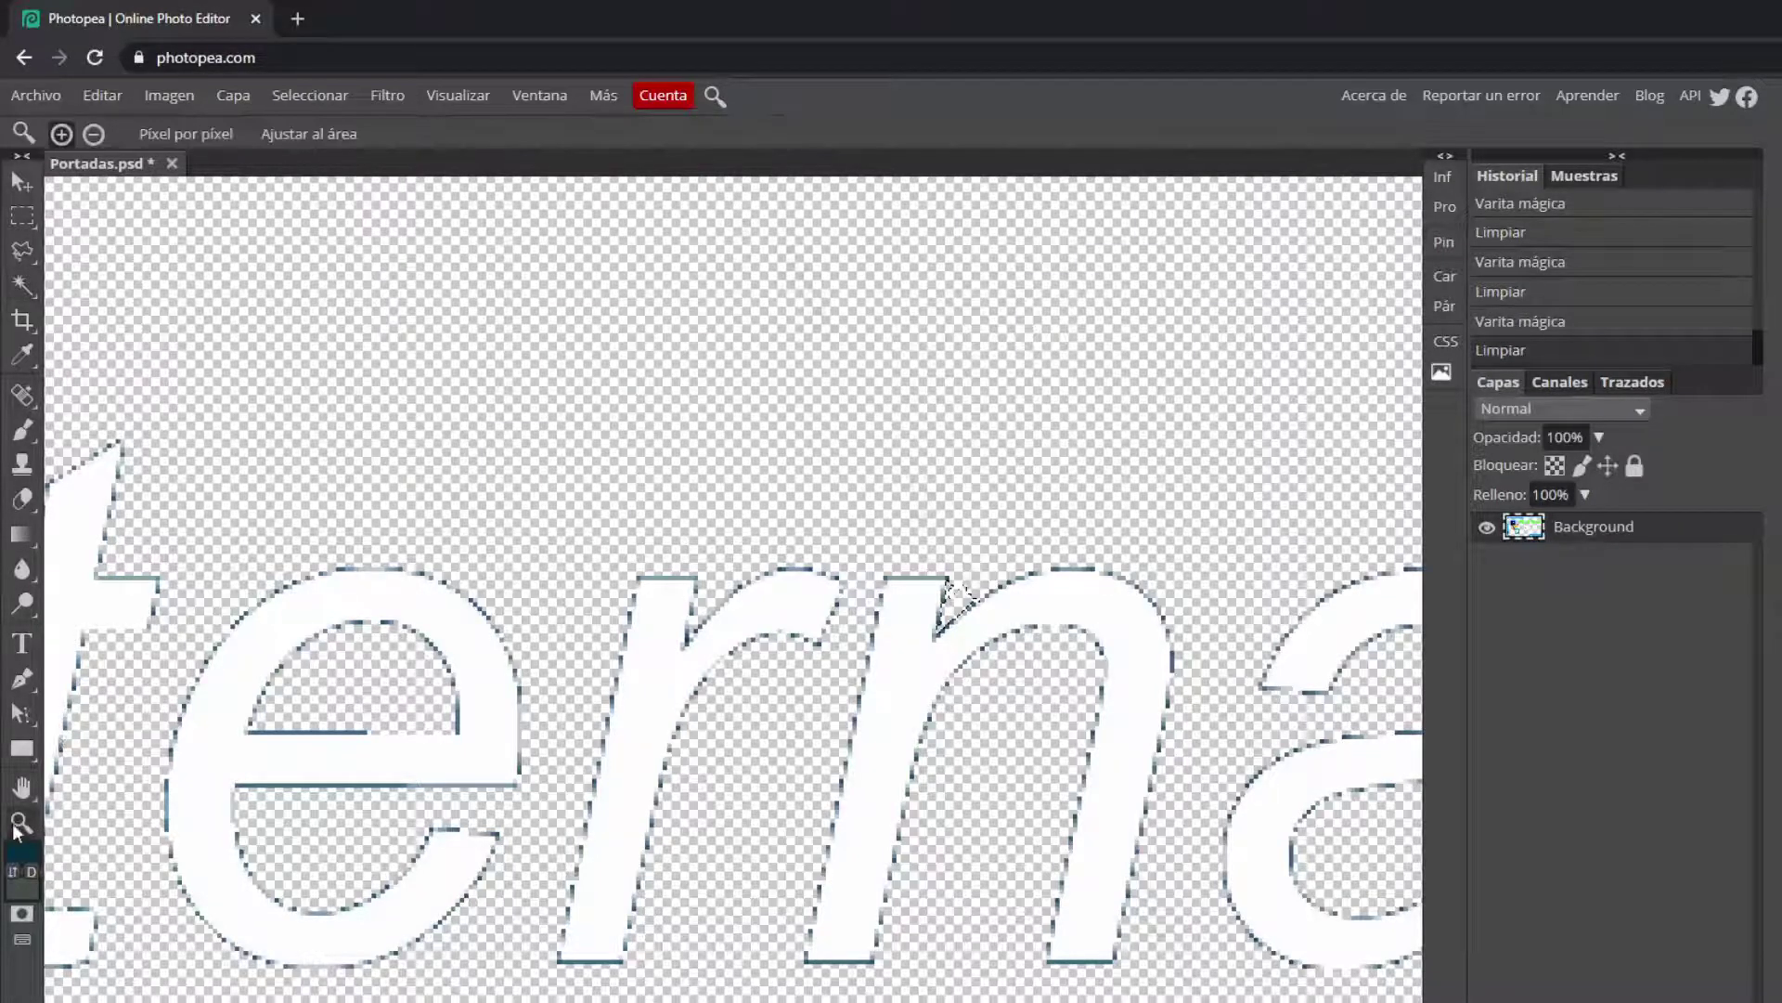
pyautogui.keyDown('alt'); pyautogui.click(655, 456); pyautogui.keyUp('alt')
pyautogui.keyDown('alt'); pyautogui.click(654, 455); pyautogui.keyUp('alt')
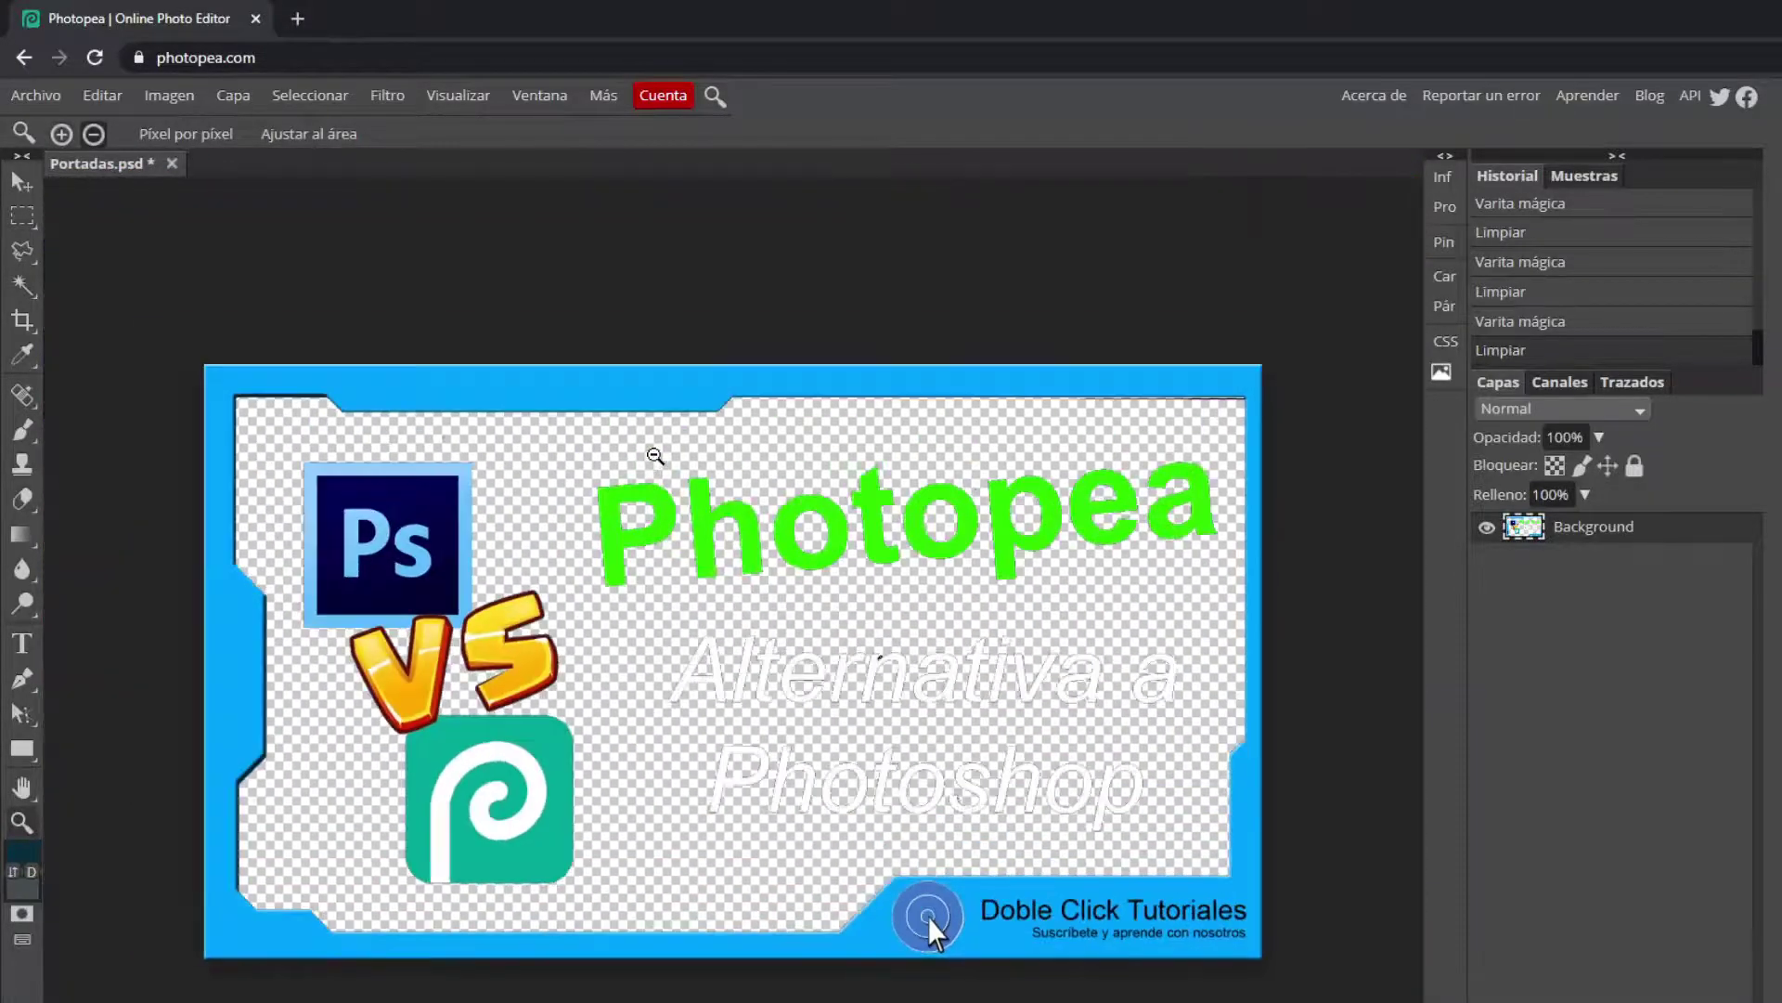
pyautogui.click(310, 96)
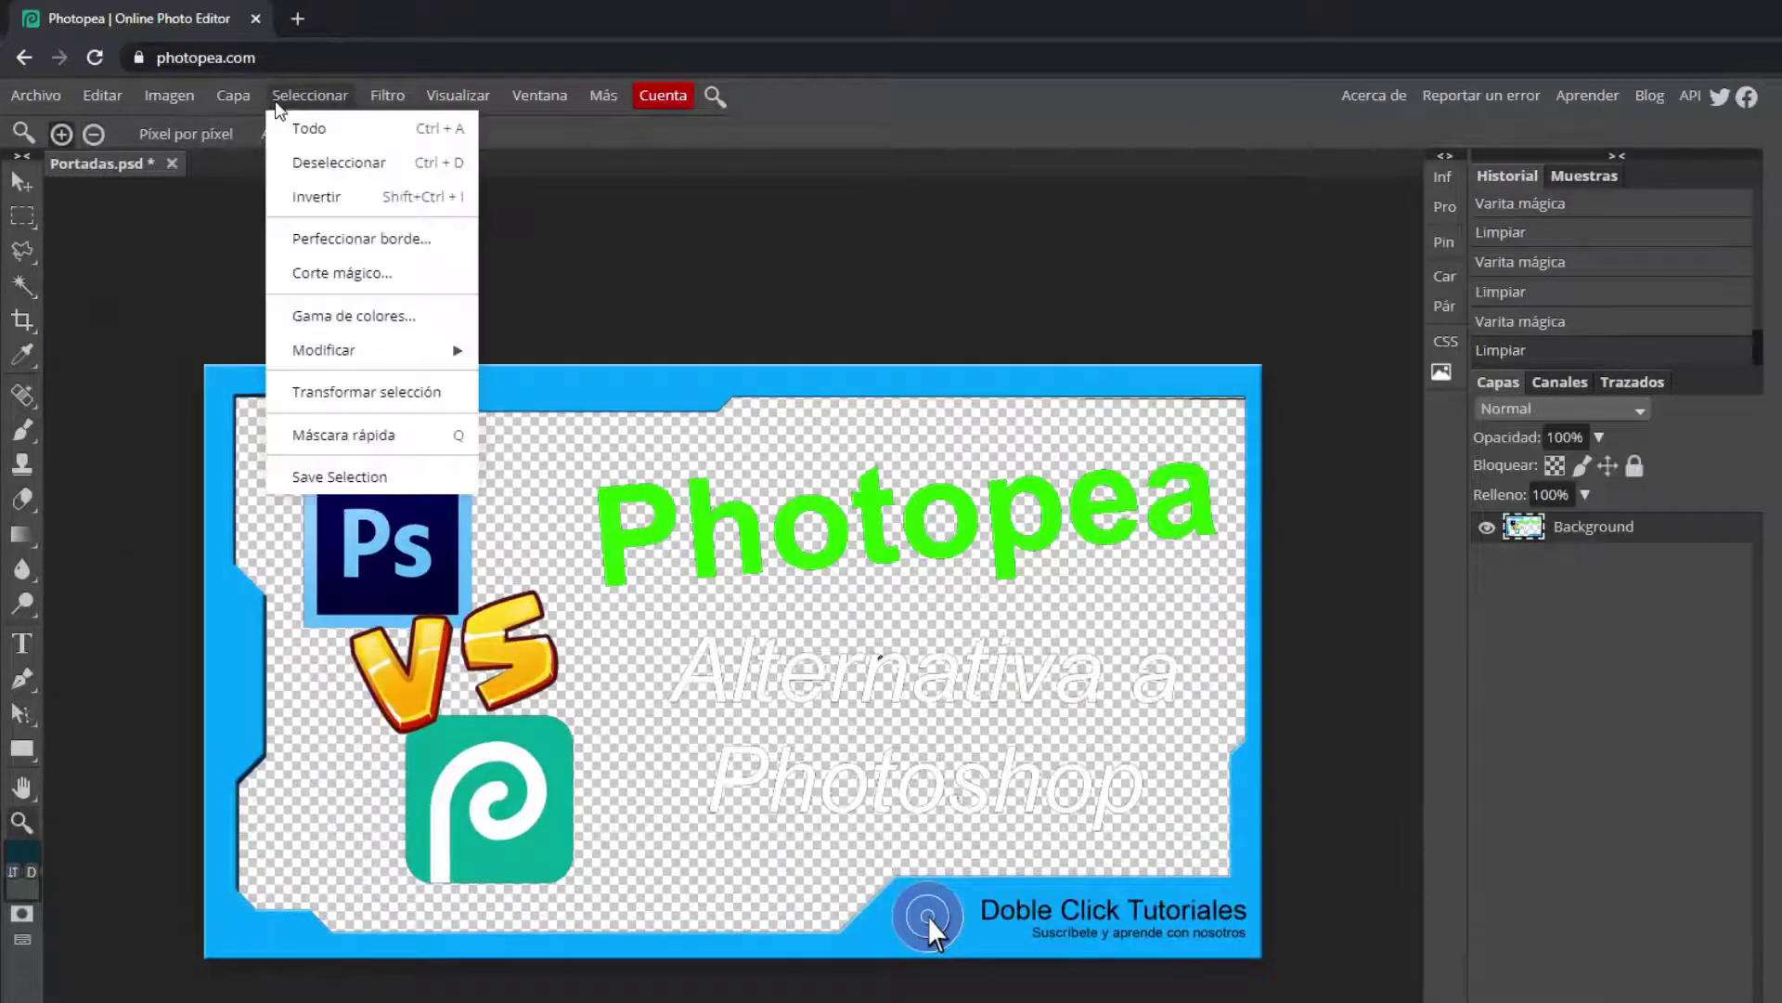
pyautogui.click(338, 165)
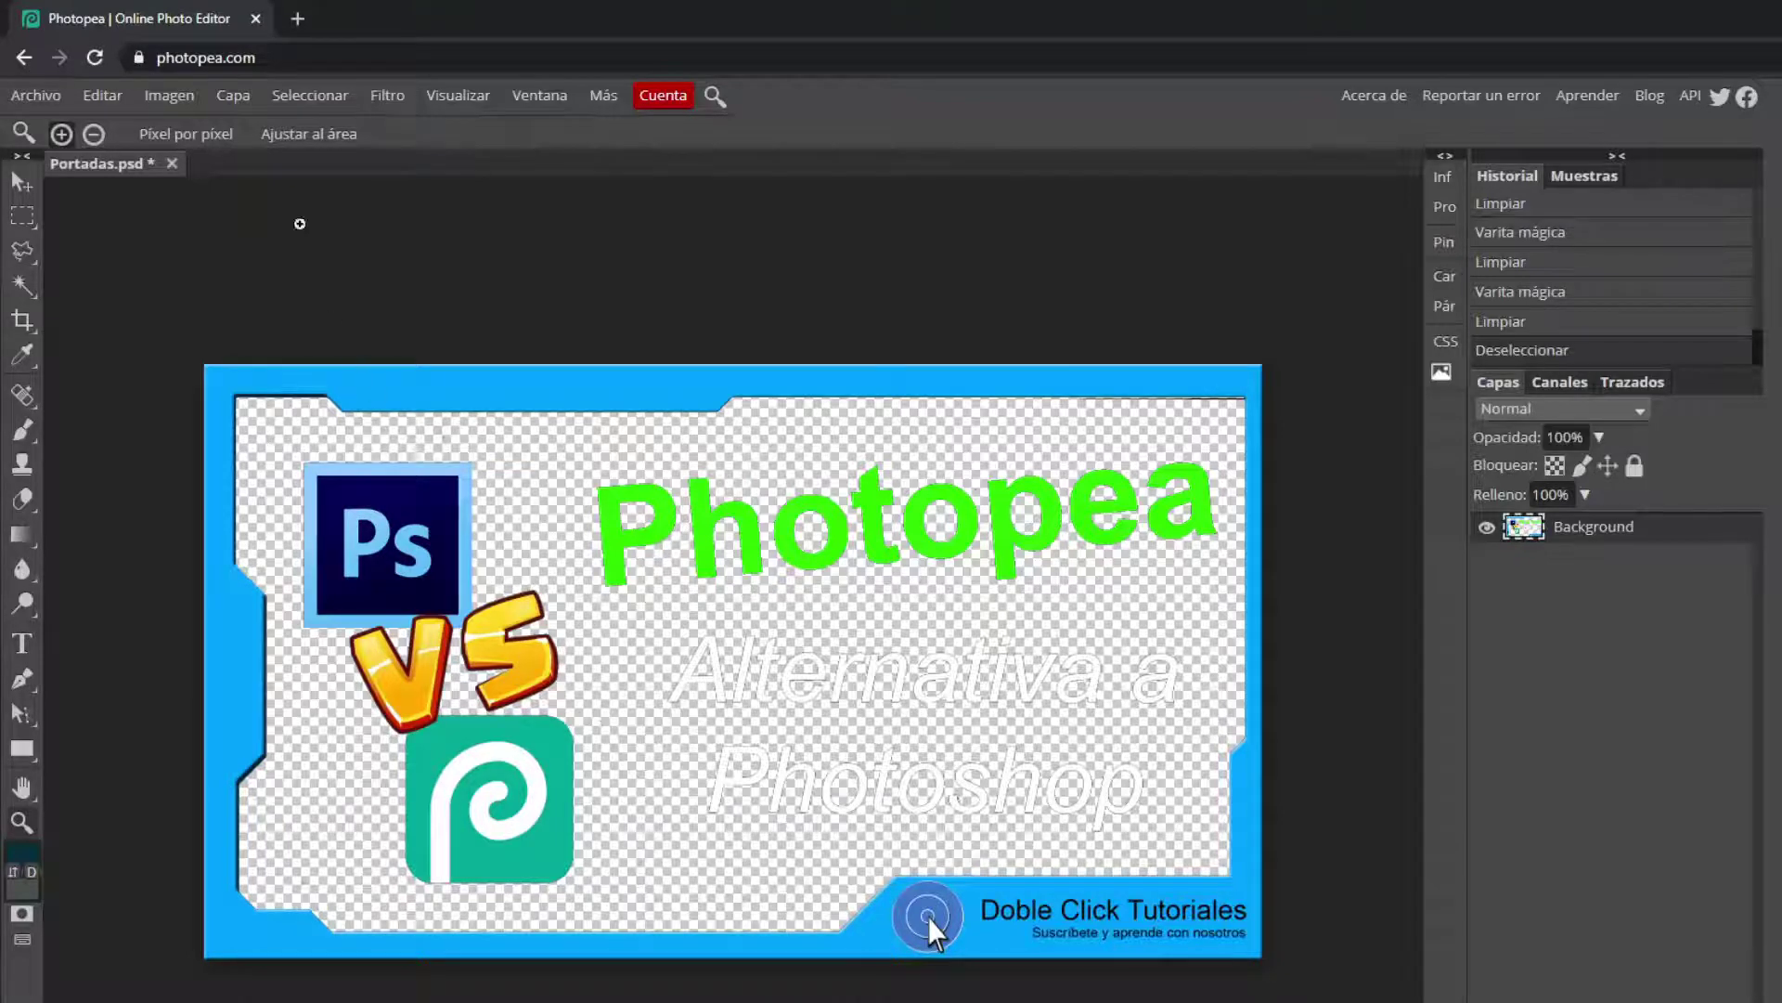
# Add new layer Capa 1 and set foreground 000000 black, background ffffff white
pyautogui.click(233, 97)
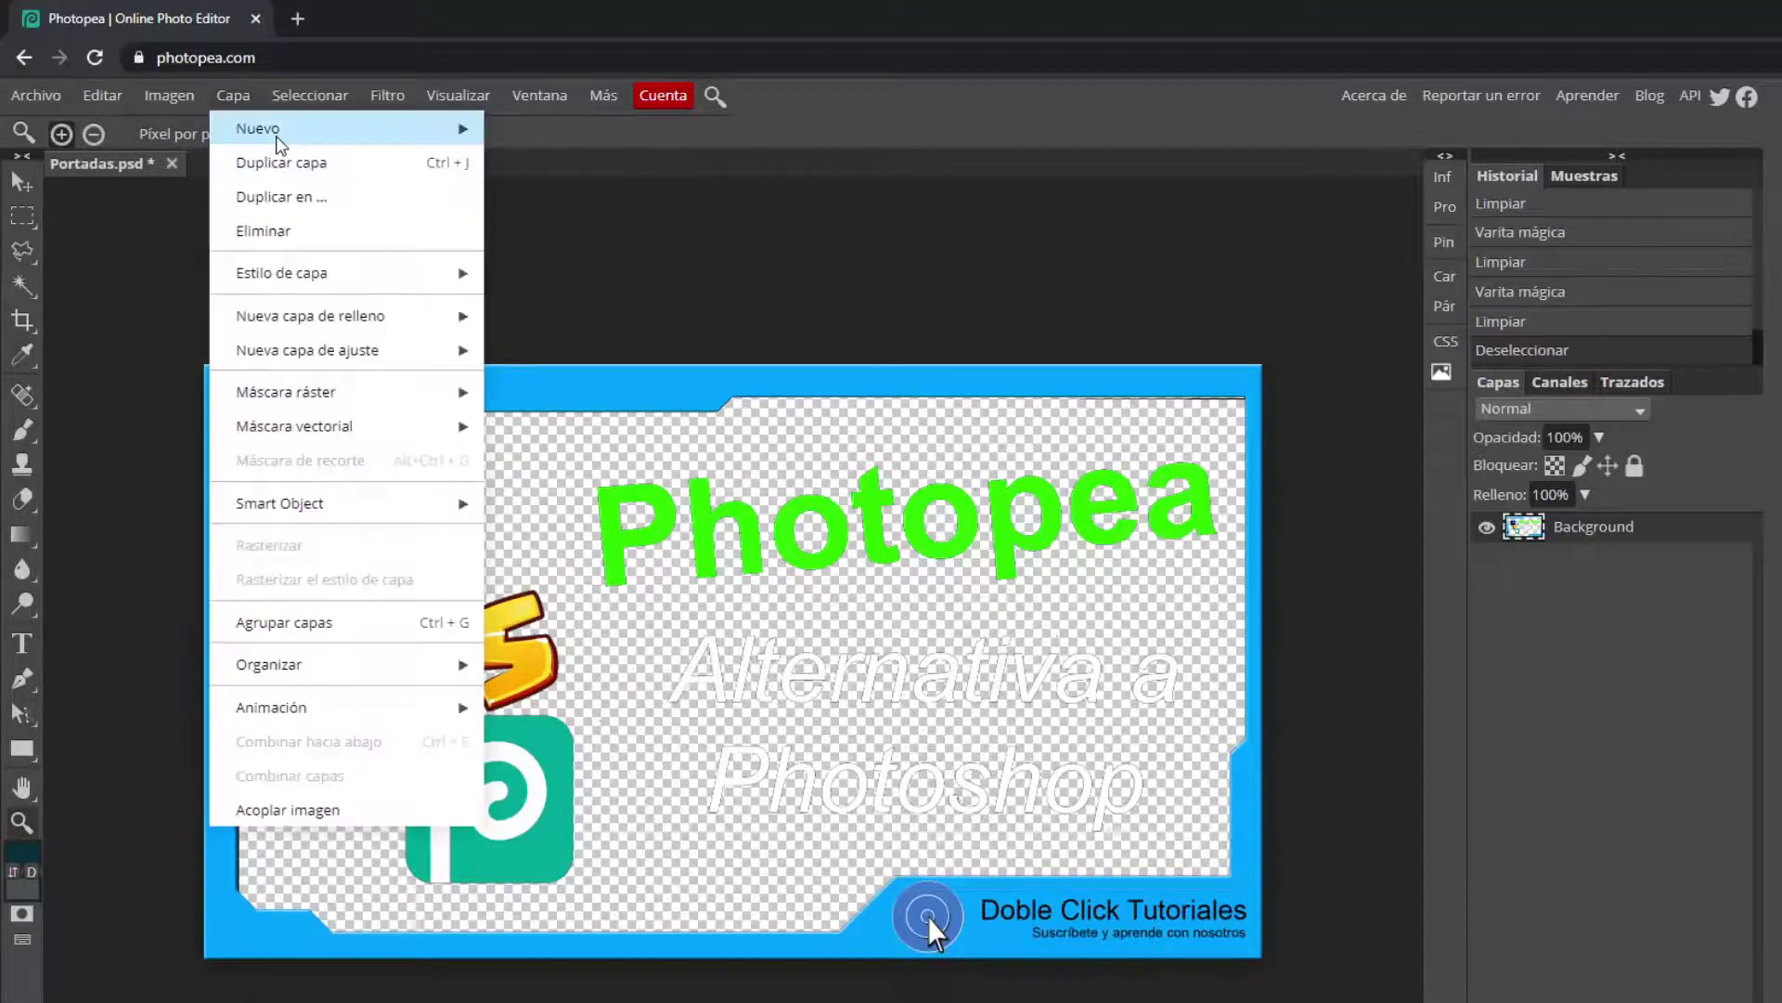
pyautogui.click(522, 119)
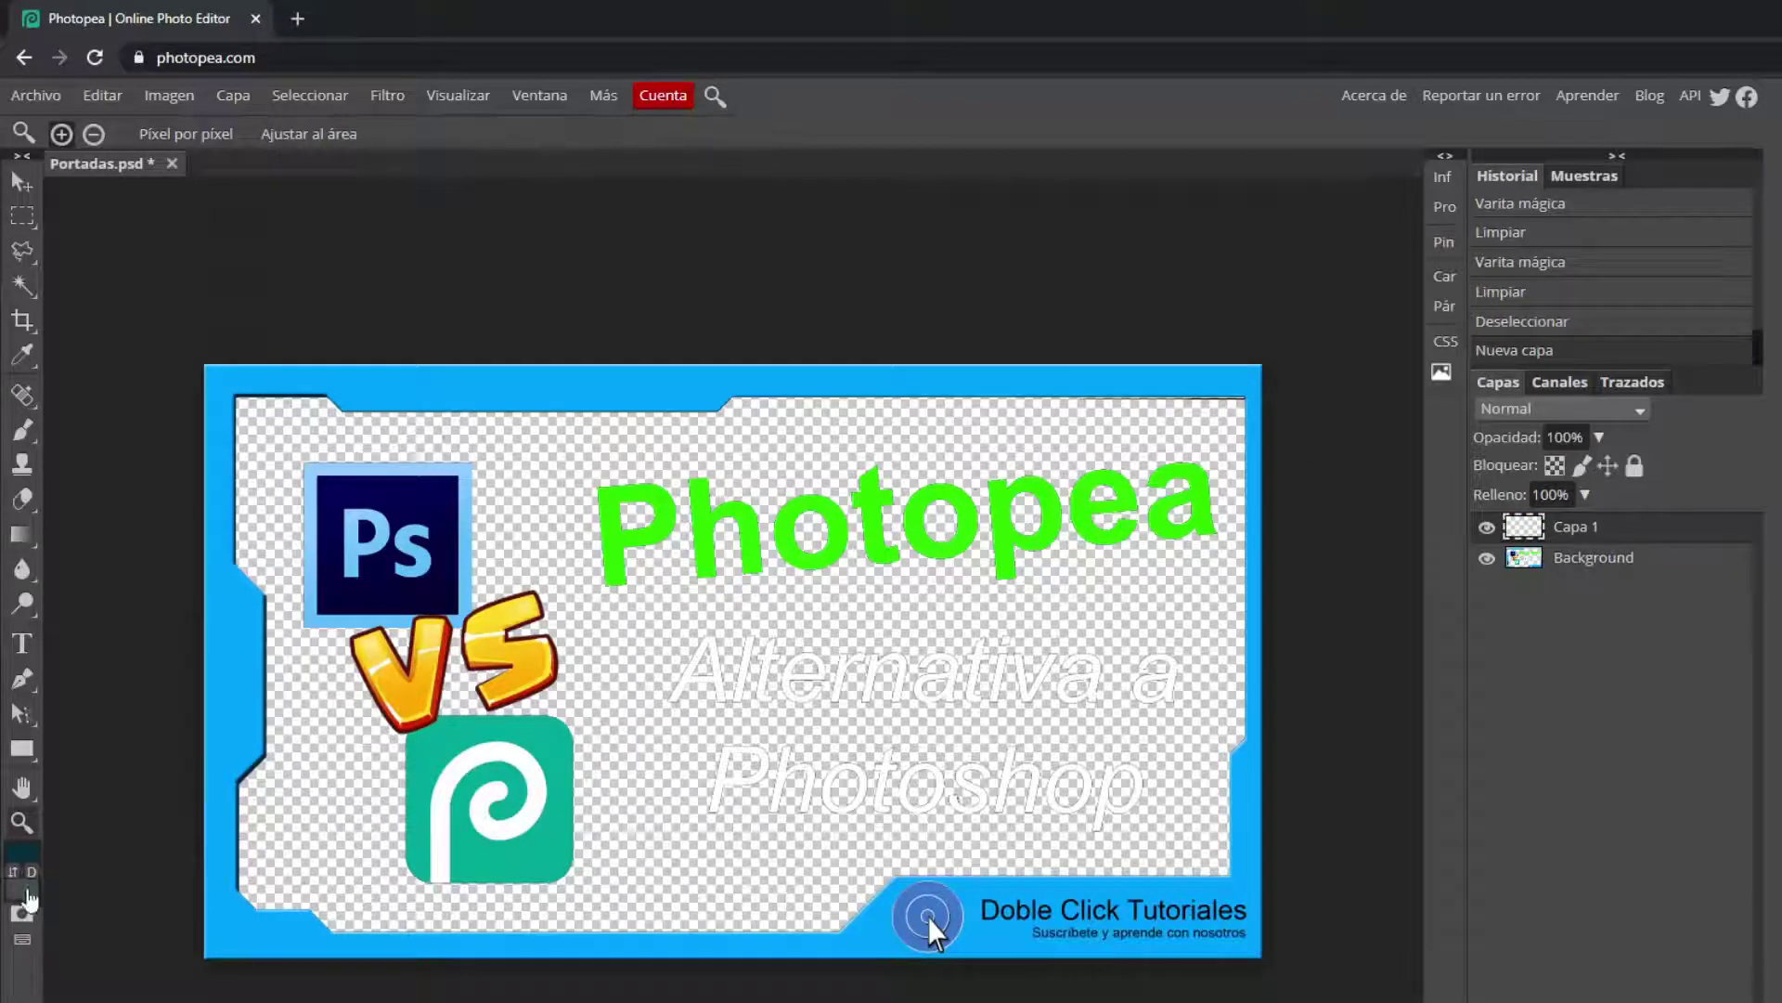
pyautogui.click(23, 852)
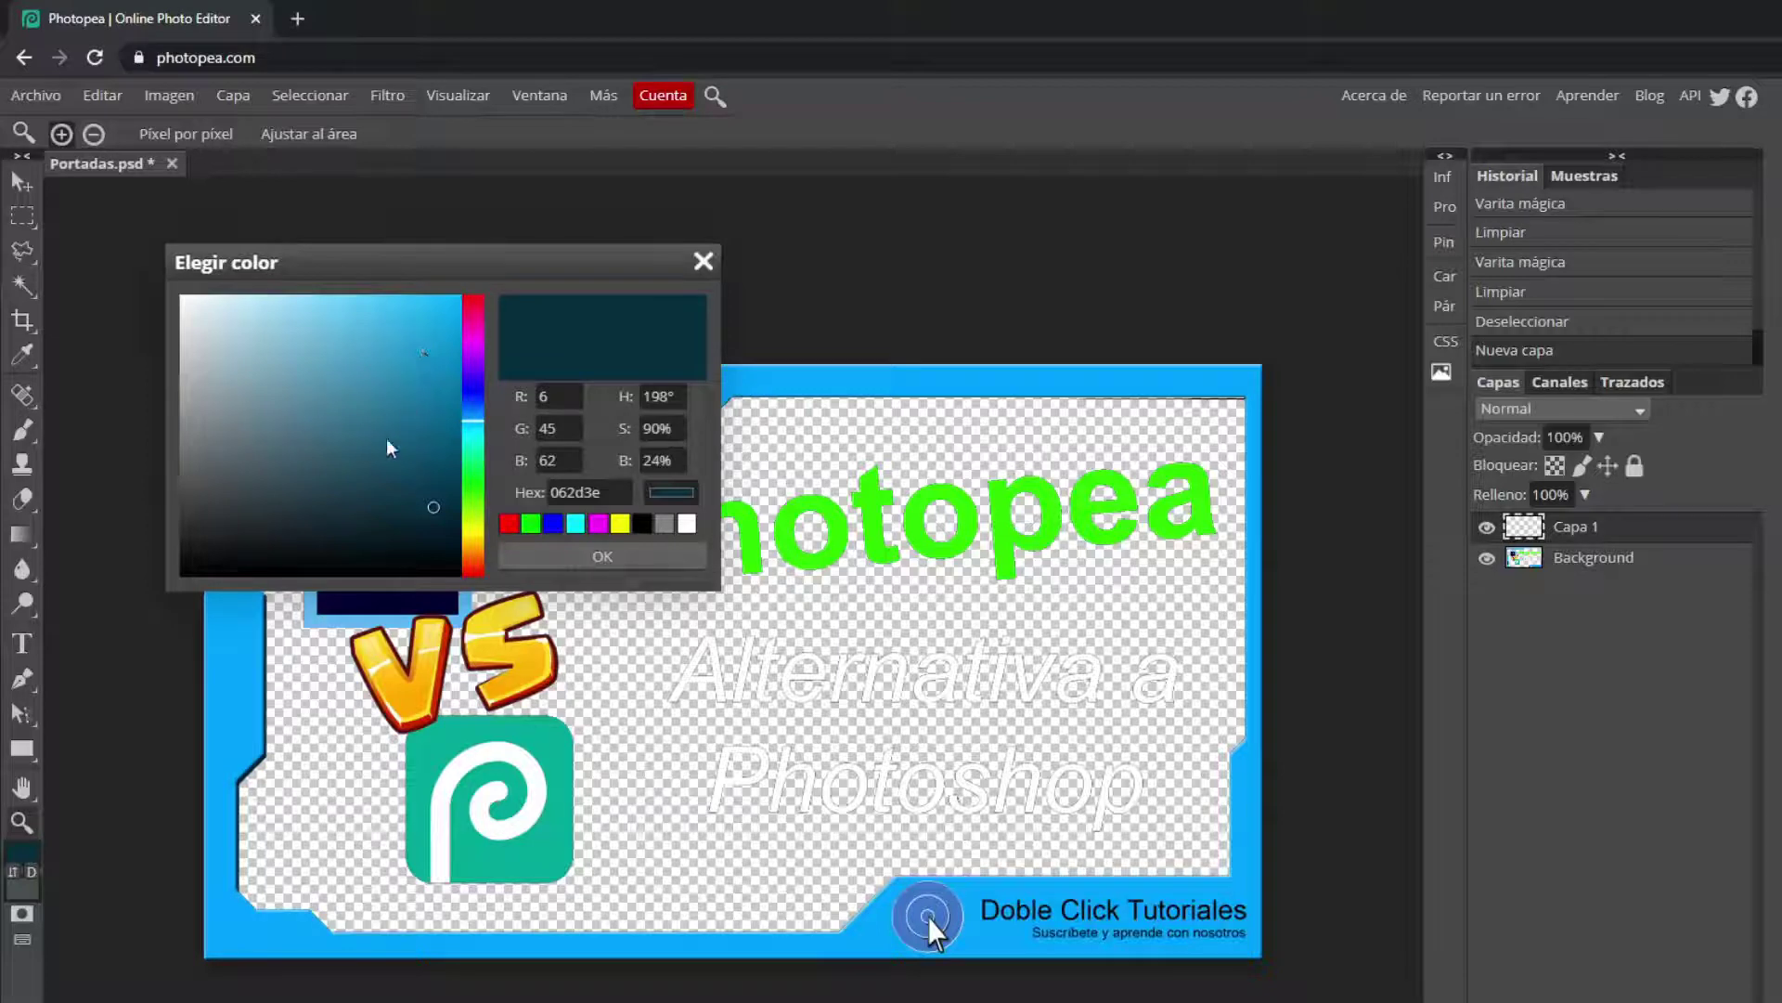
pyautogui.moveTo(367, 527); pyautogui.dragTo(182, 574)
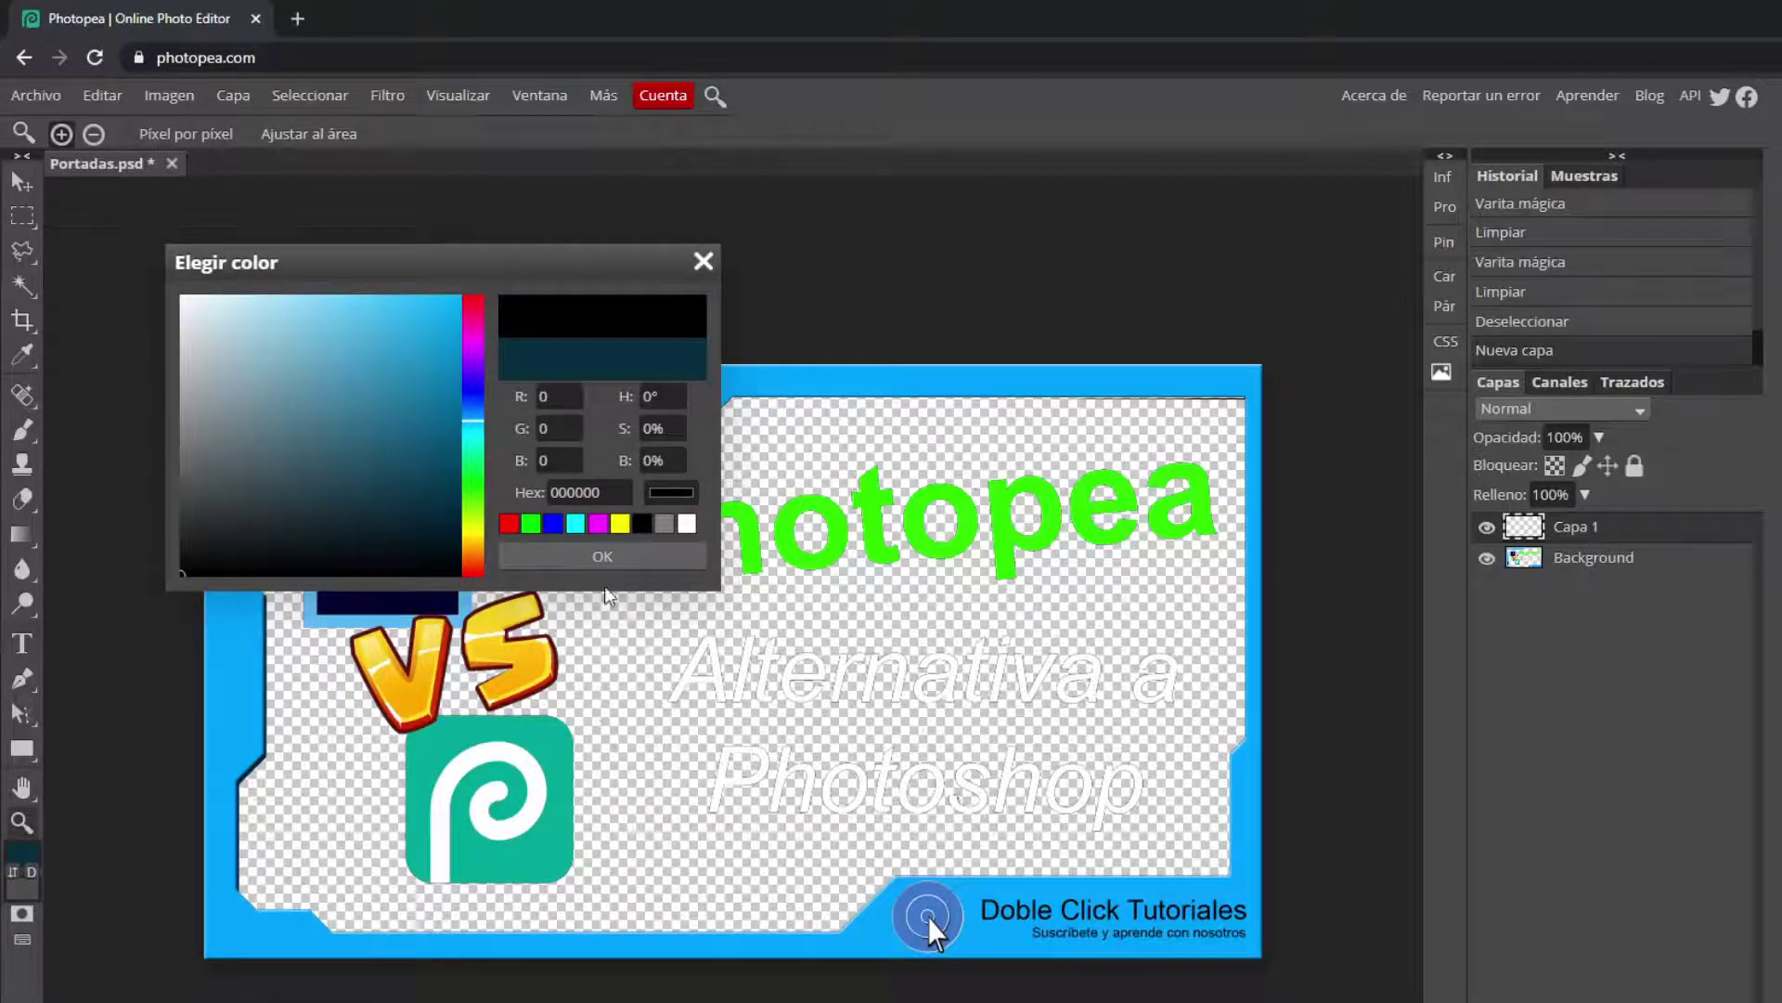
pyautogui.click(599, 560)
pyautogui.click(23, 887)
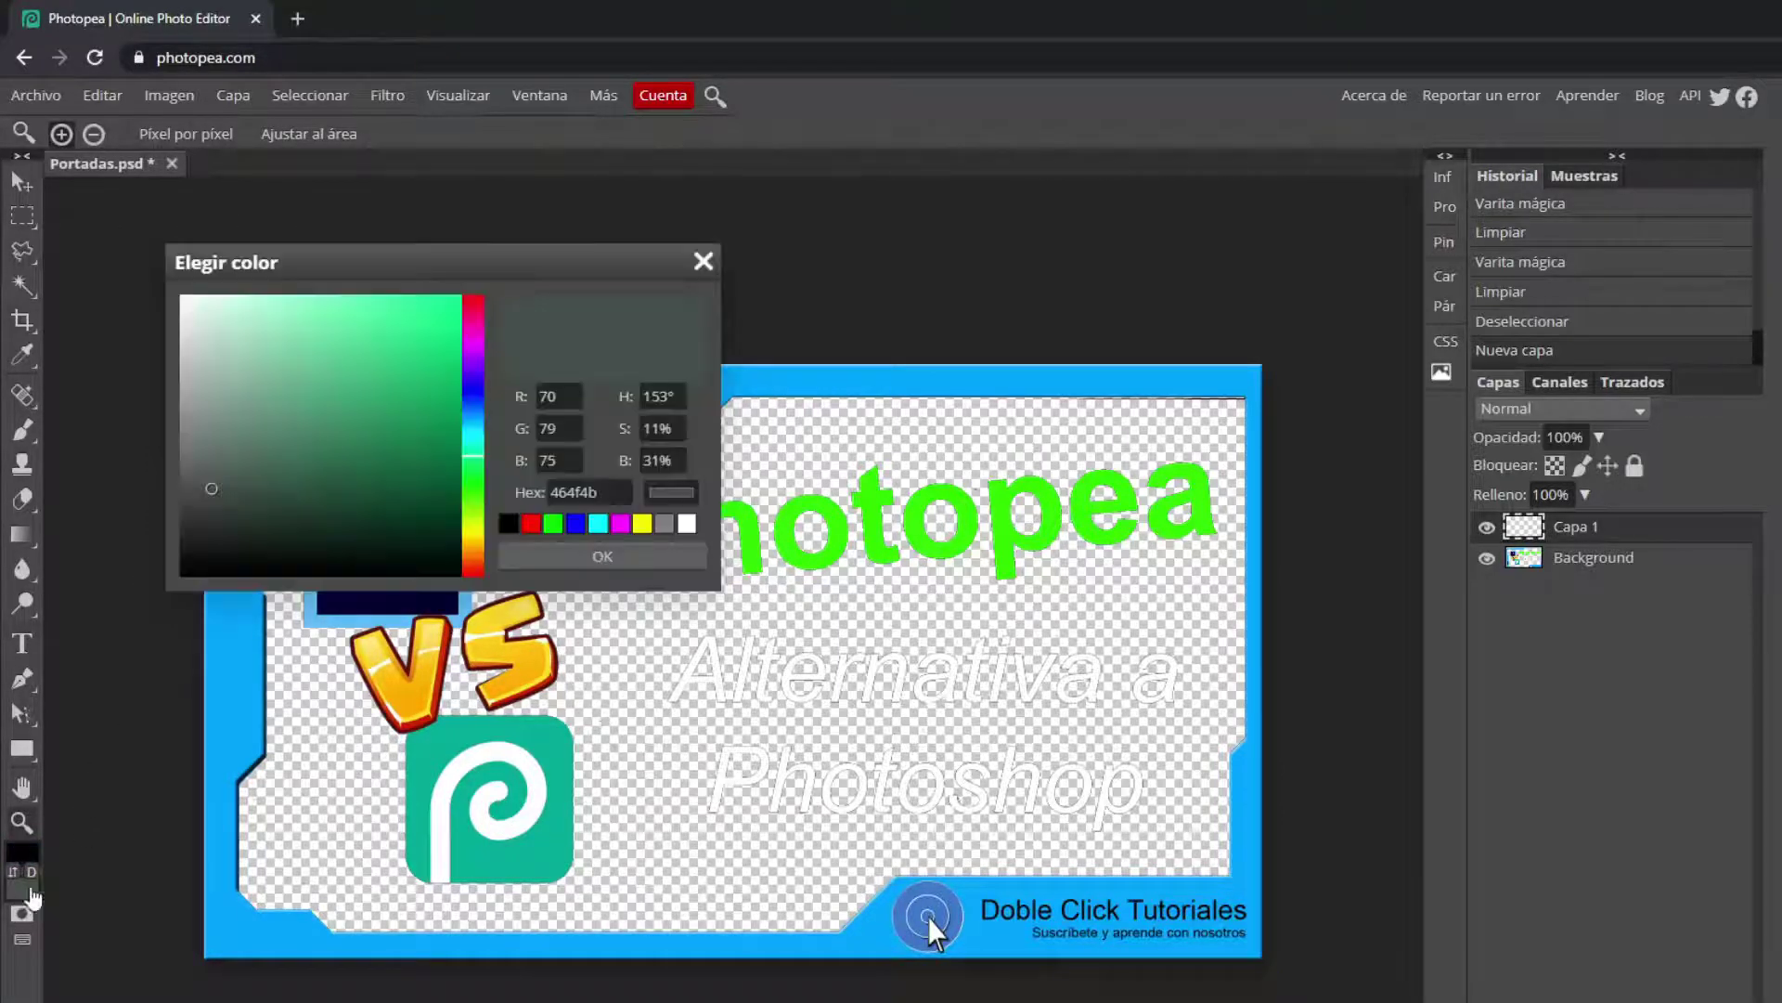
pyautogui.moveTo(326, 496)
pyautogui.mouseDown()
pyautogui.moveTo(179, 283)
pyautogui.moveTo(158, 282)
pyautogui.mouseUp()
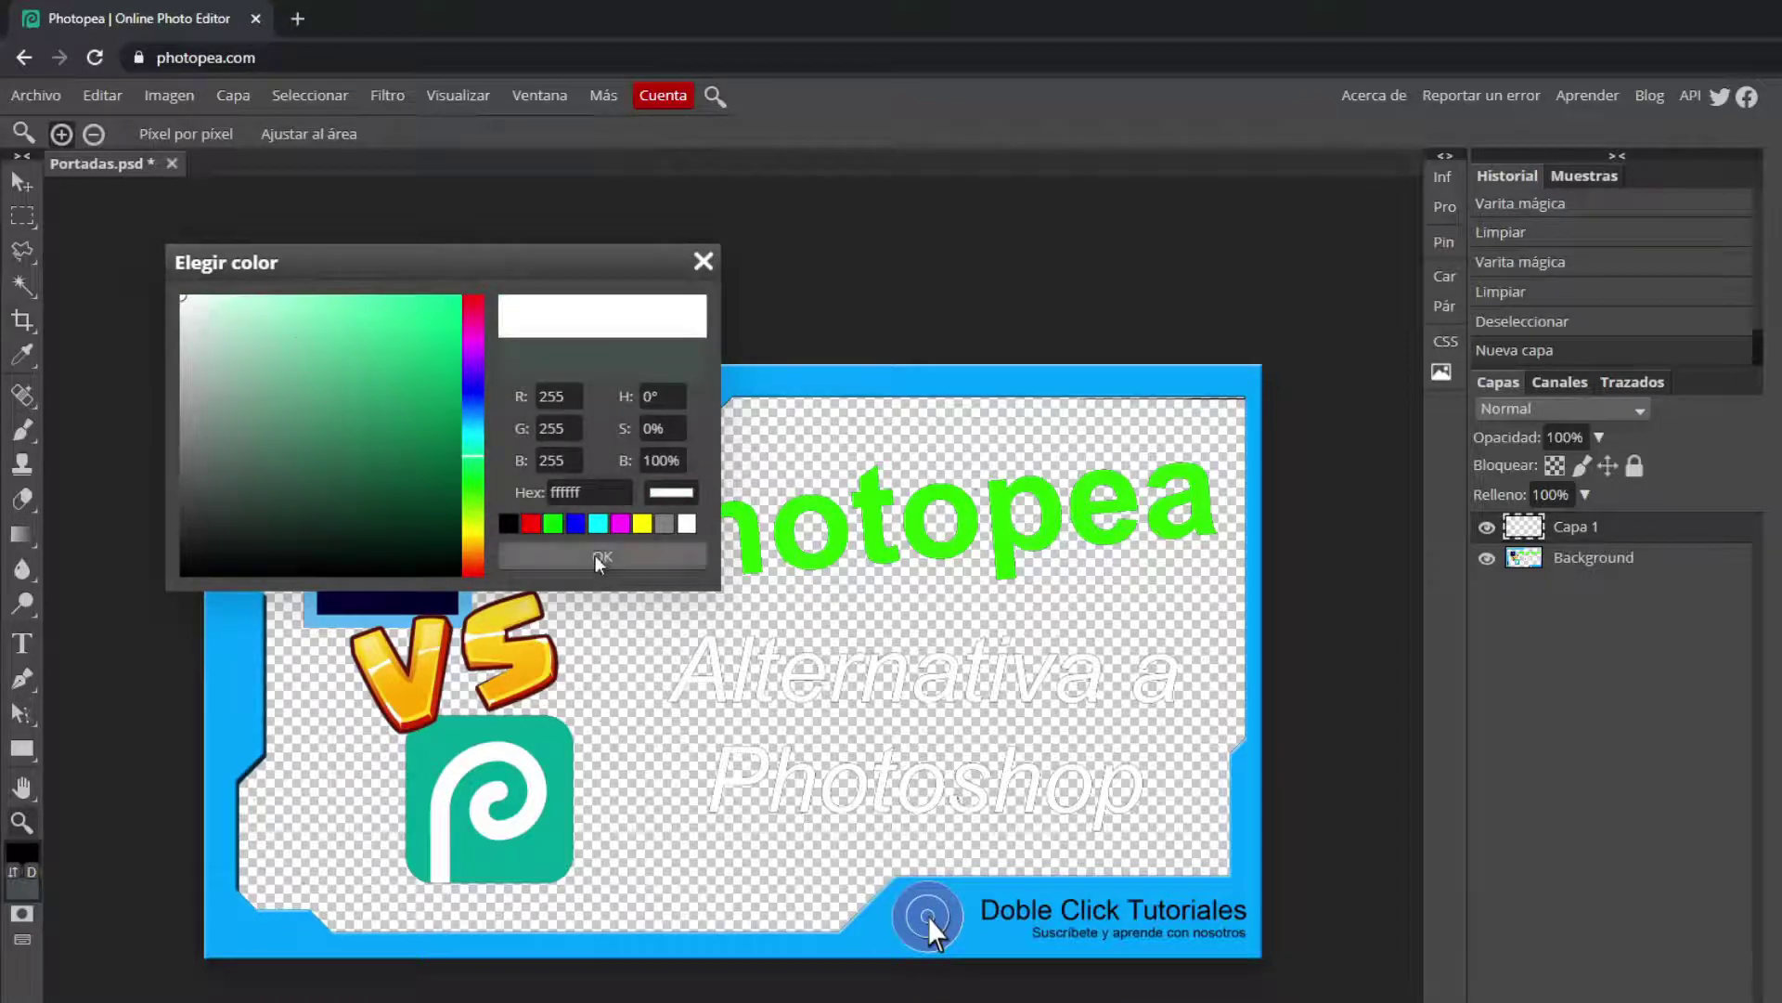
pyautogui.click(596, 555)
# Select the Degradado tool for drawing a linear gradient
pyautogui.rightClick(26, 746)
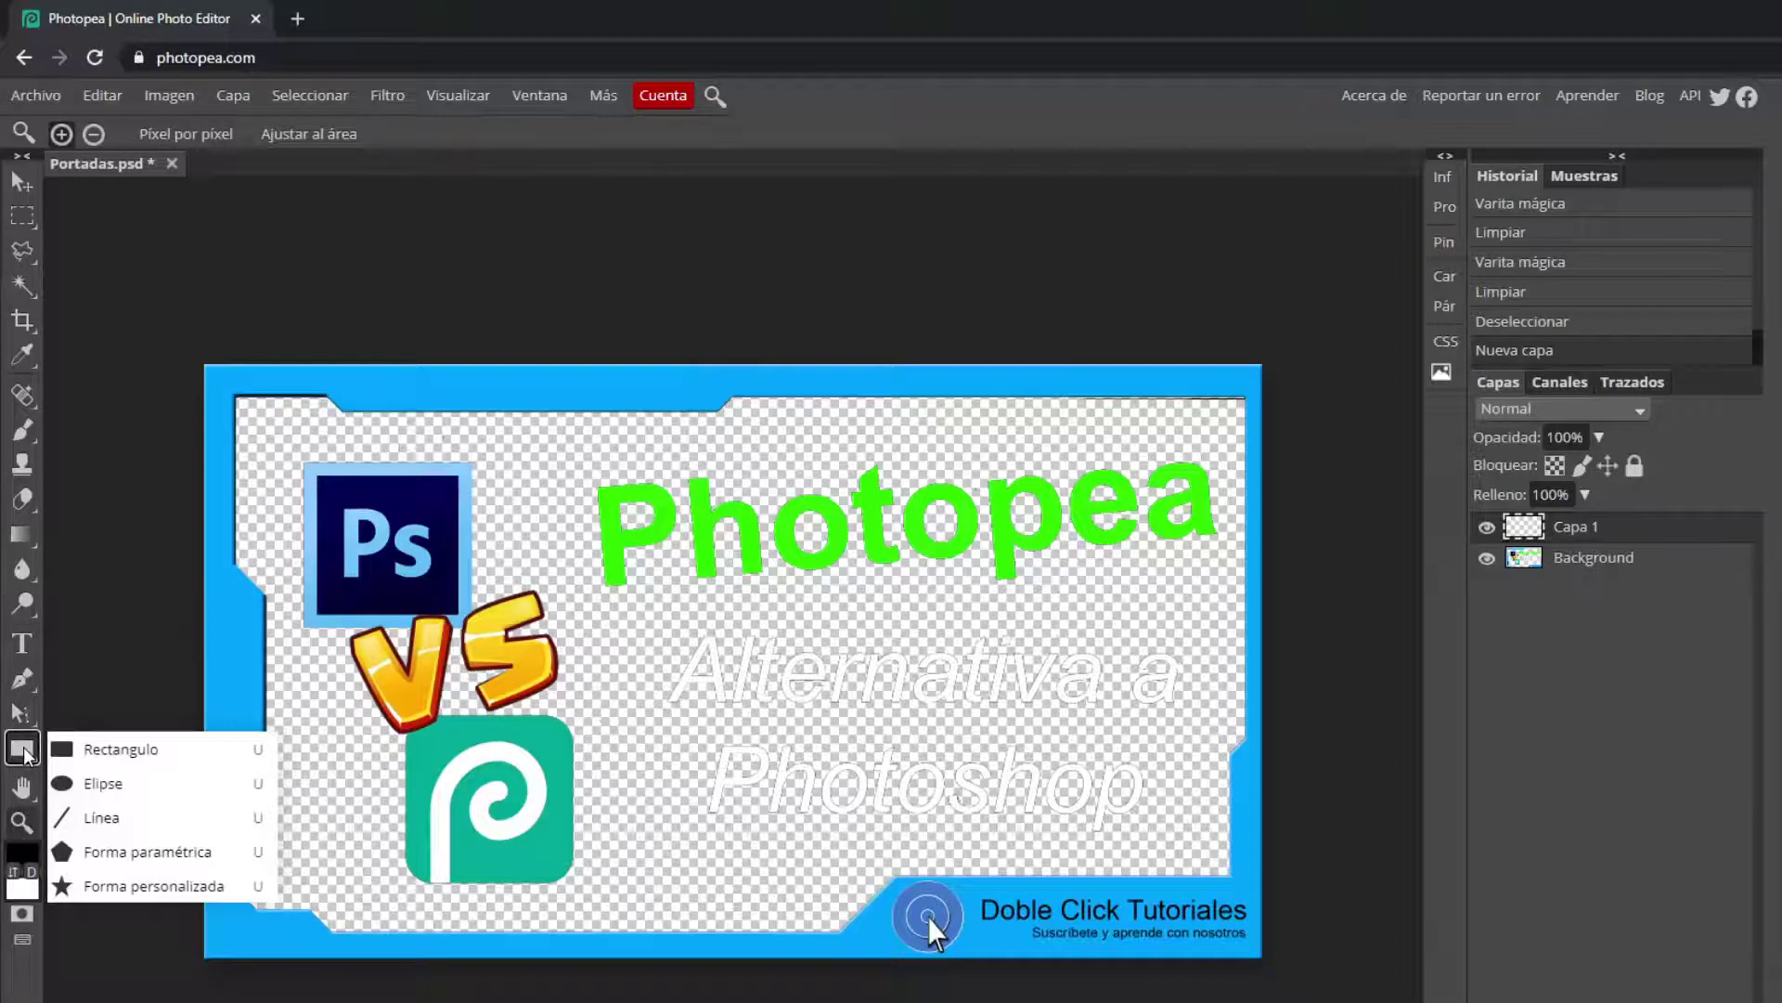
pyautogui.click(22, 534)
pyautogui.rightClick(23, 534)
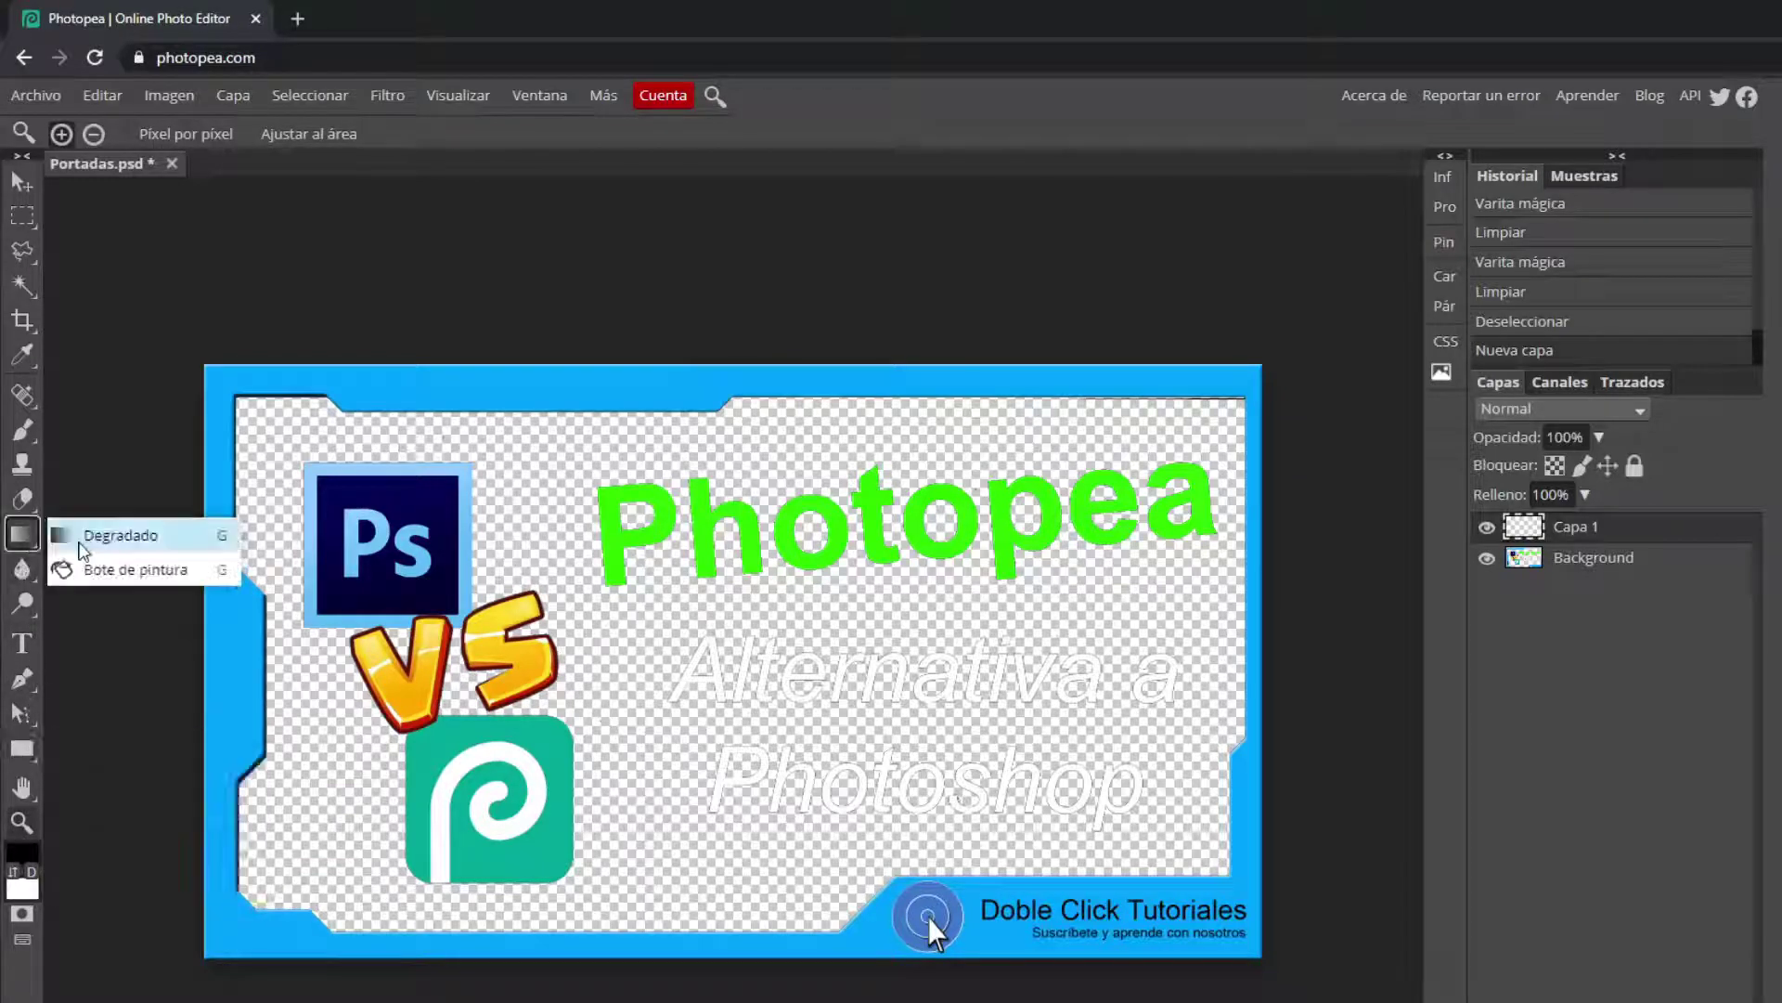
pyautogui.click(81, 542)
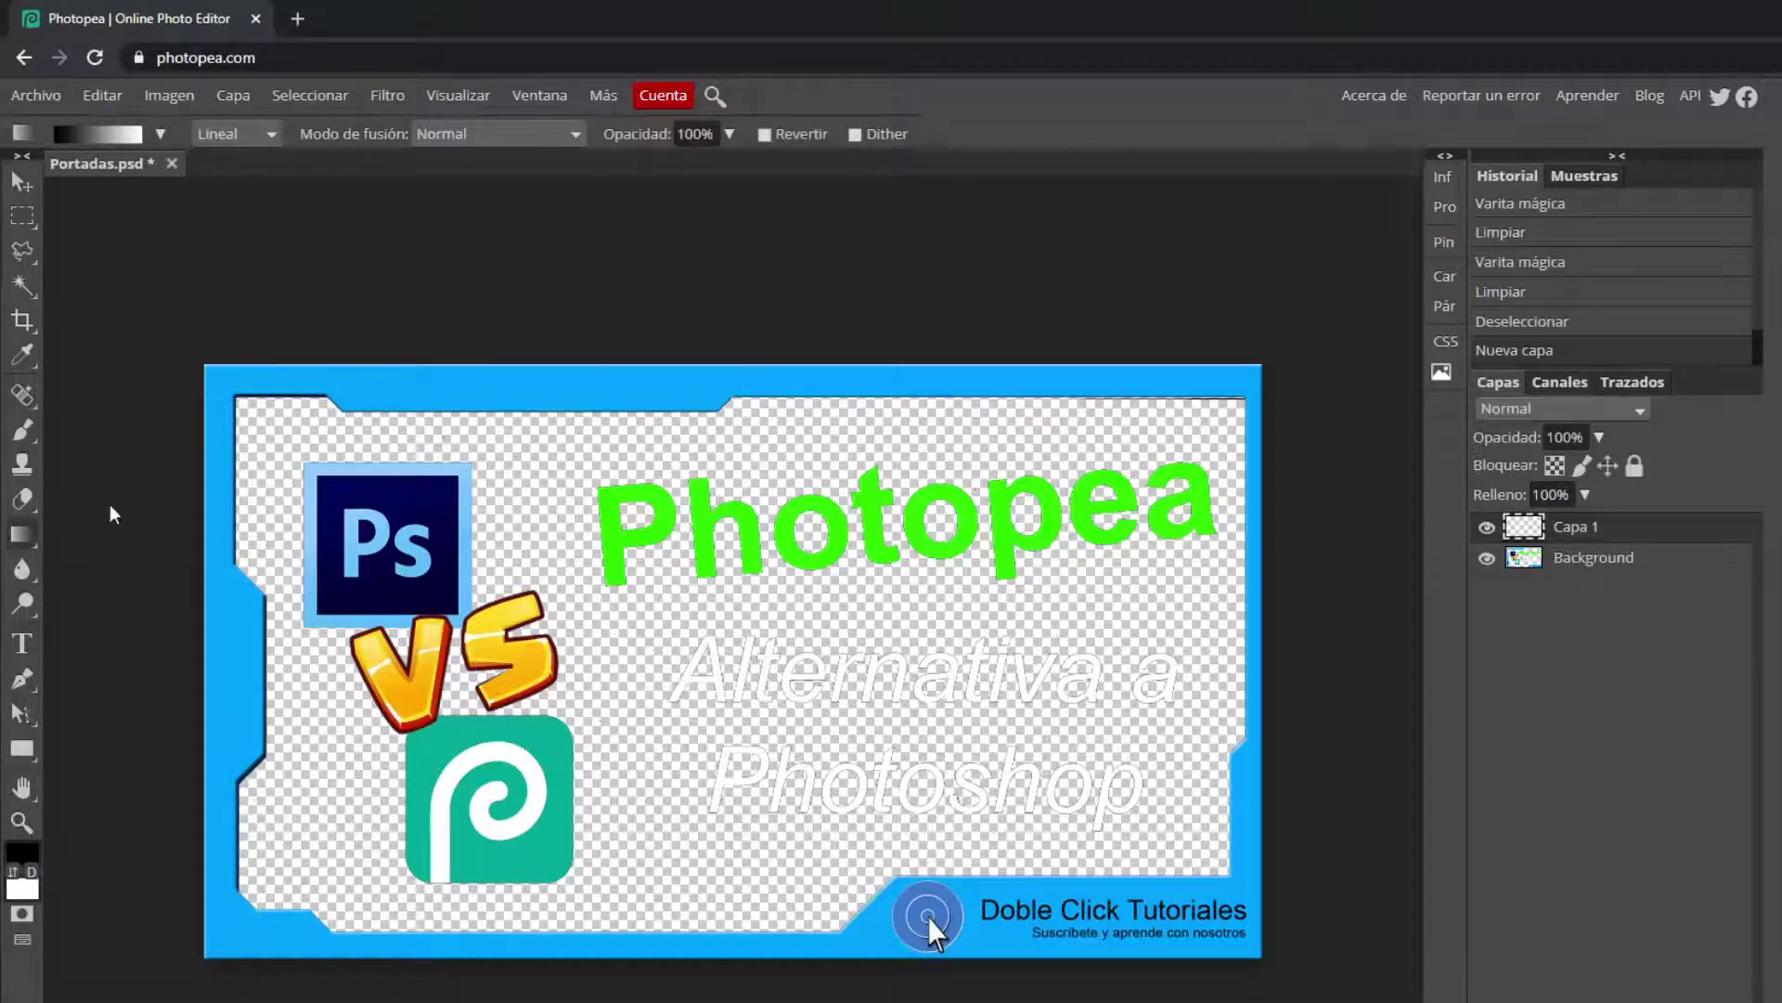
# Fill Capa 1 with a diagonal black-to-white gradient, move it under Background, and compare its visibility
pyautogui.moveTo(281, 894); pyautogui.dragTo(1176, 457)
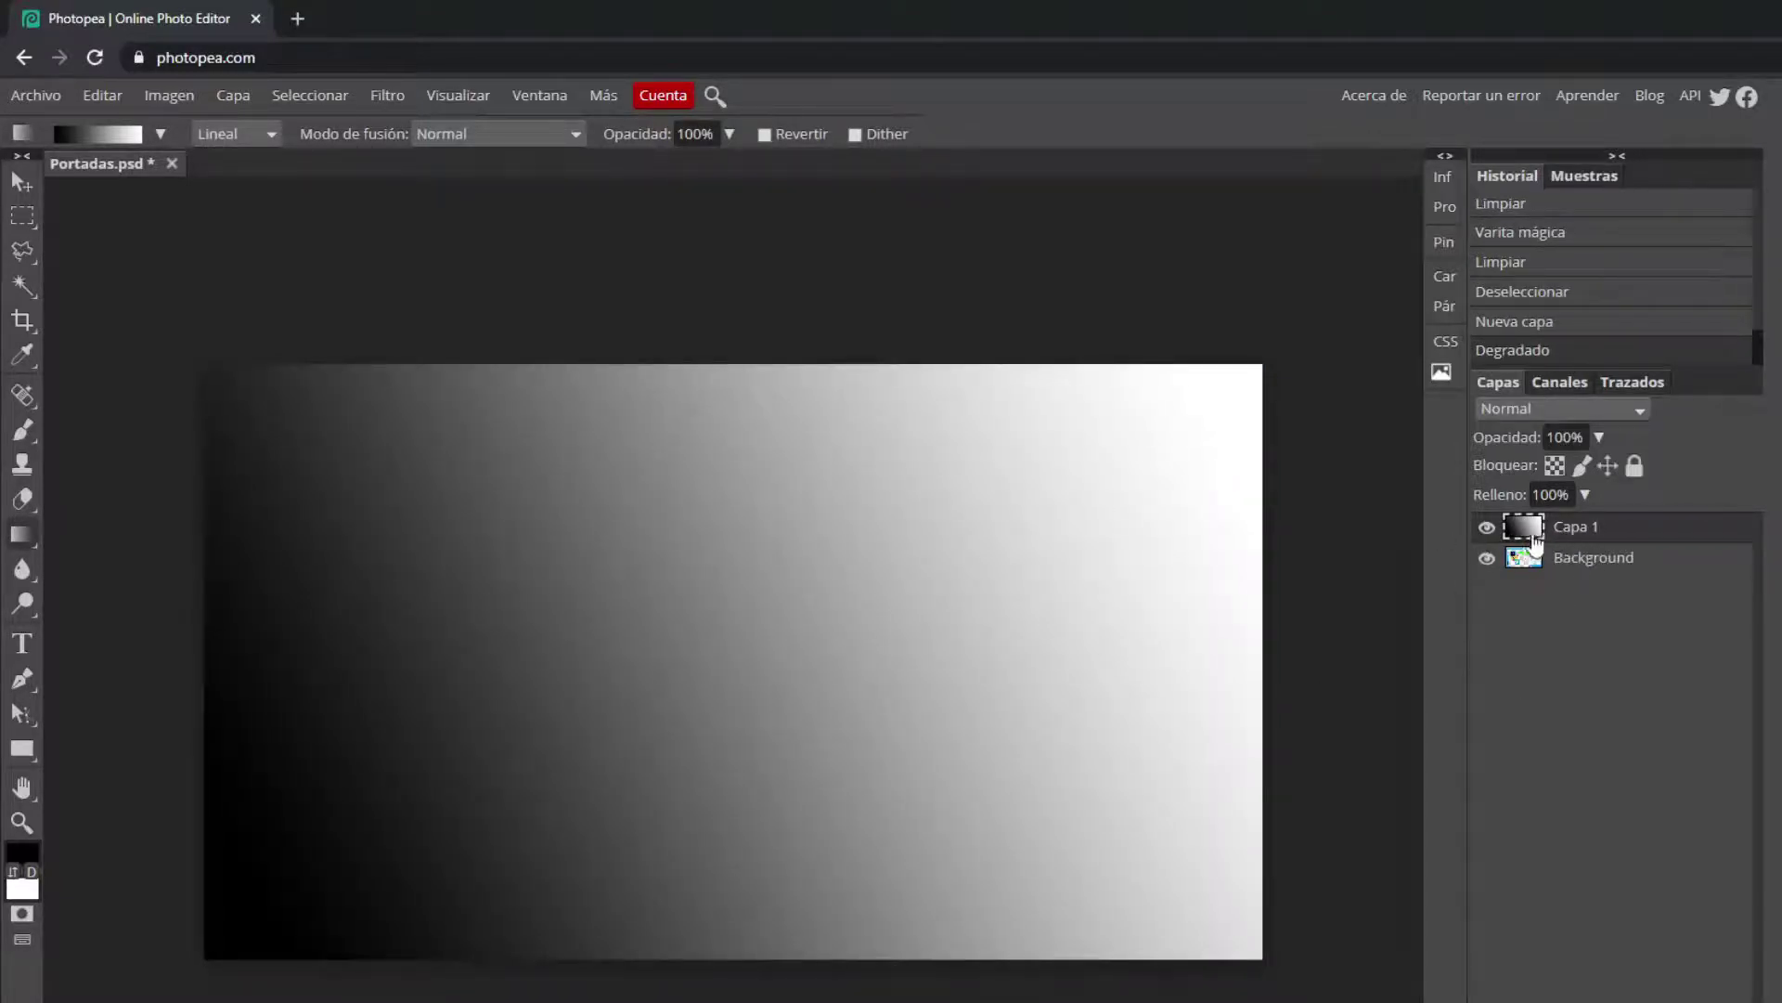
pyautogui.moveTo(1565, 530); pyautogui.dragTo(1559, 573)
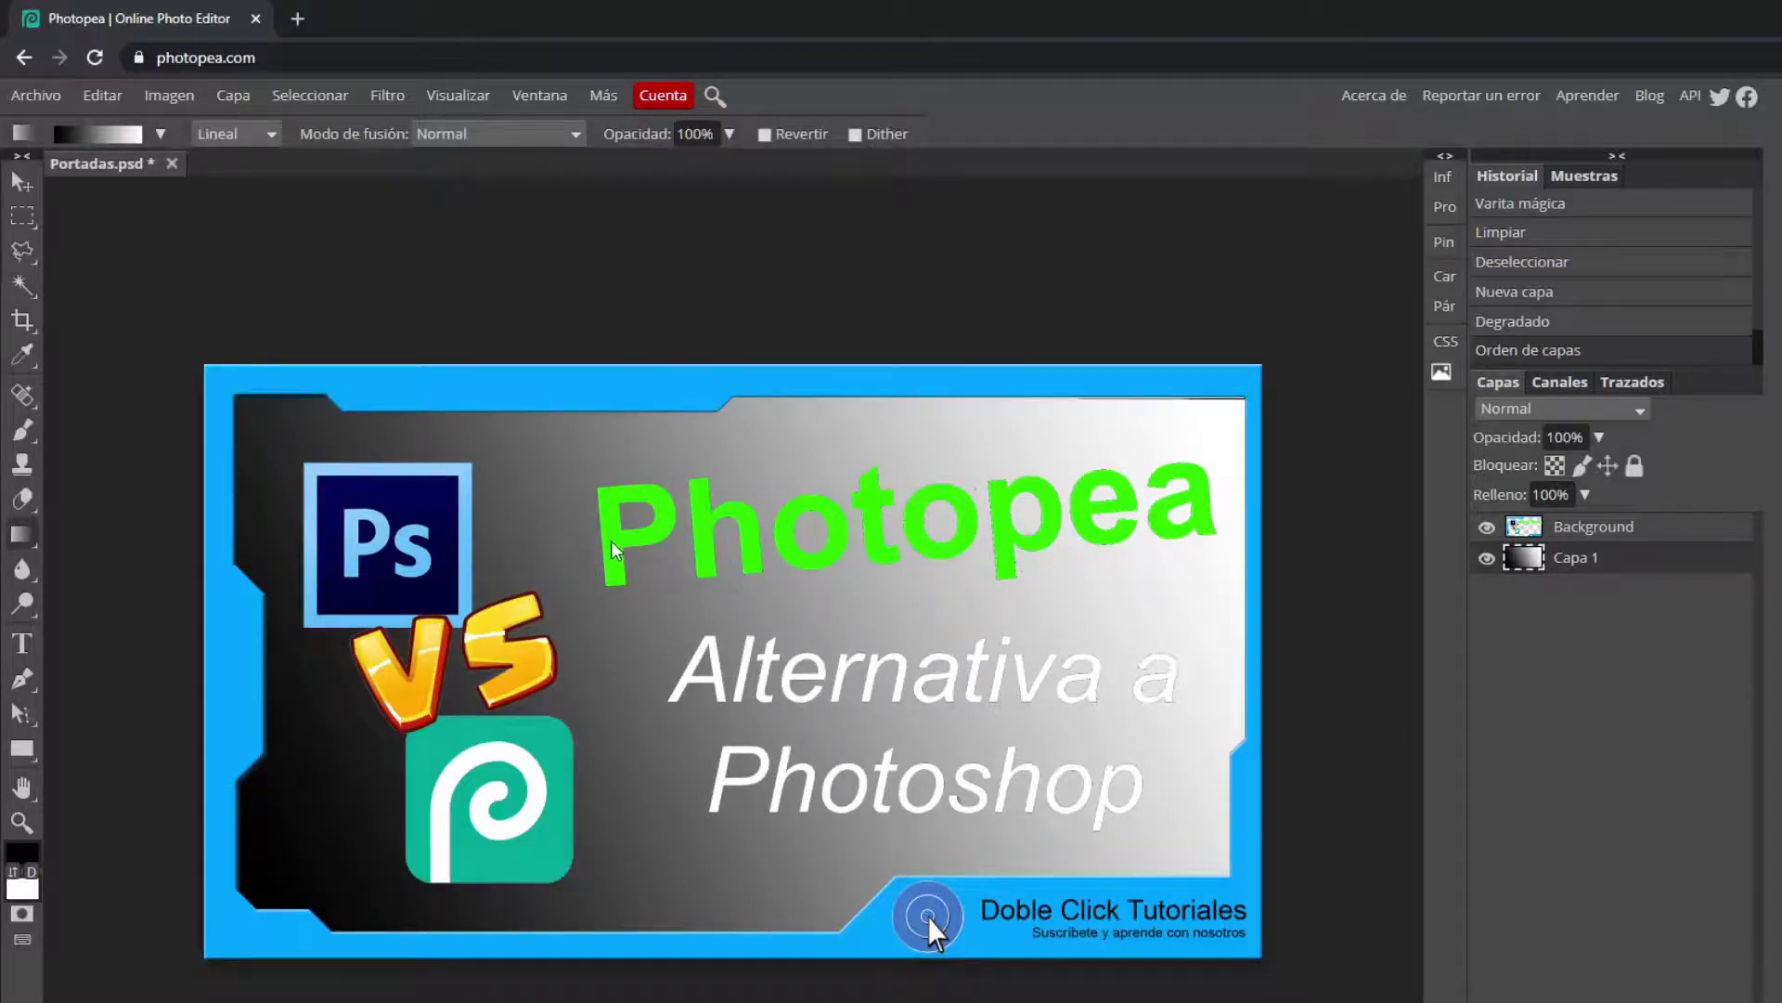
pyautogui.click(1487, 558)
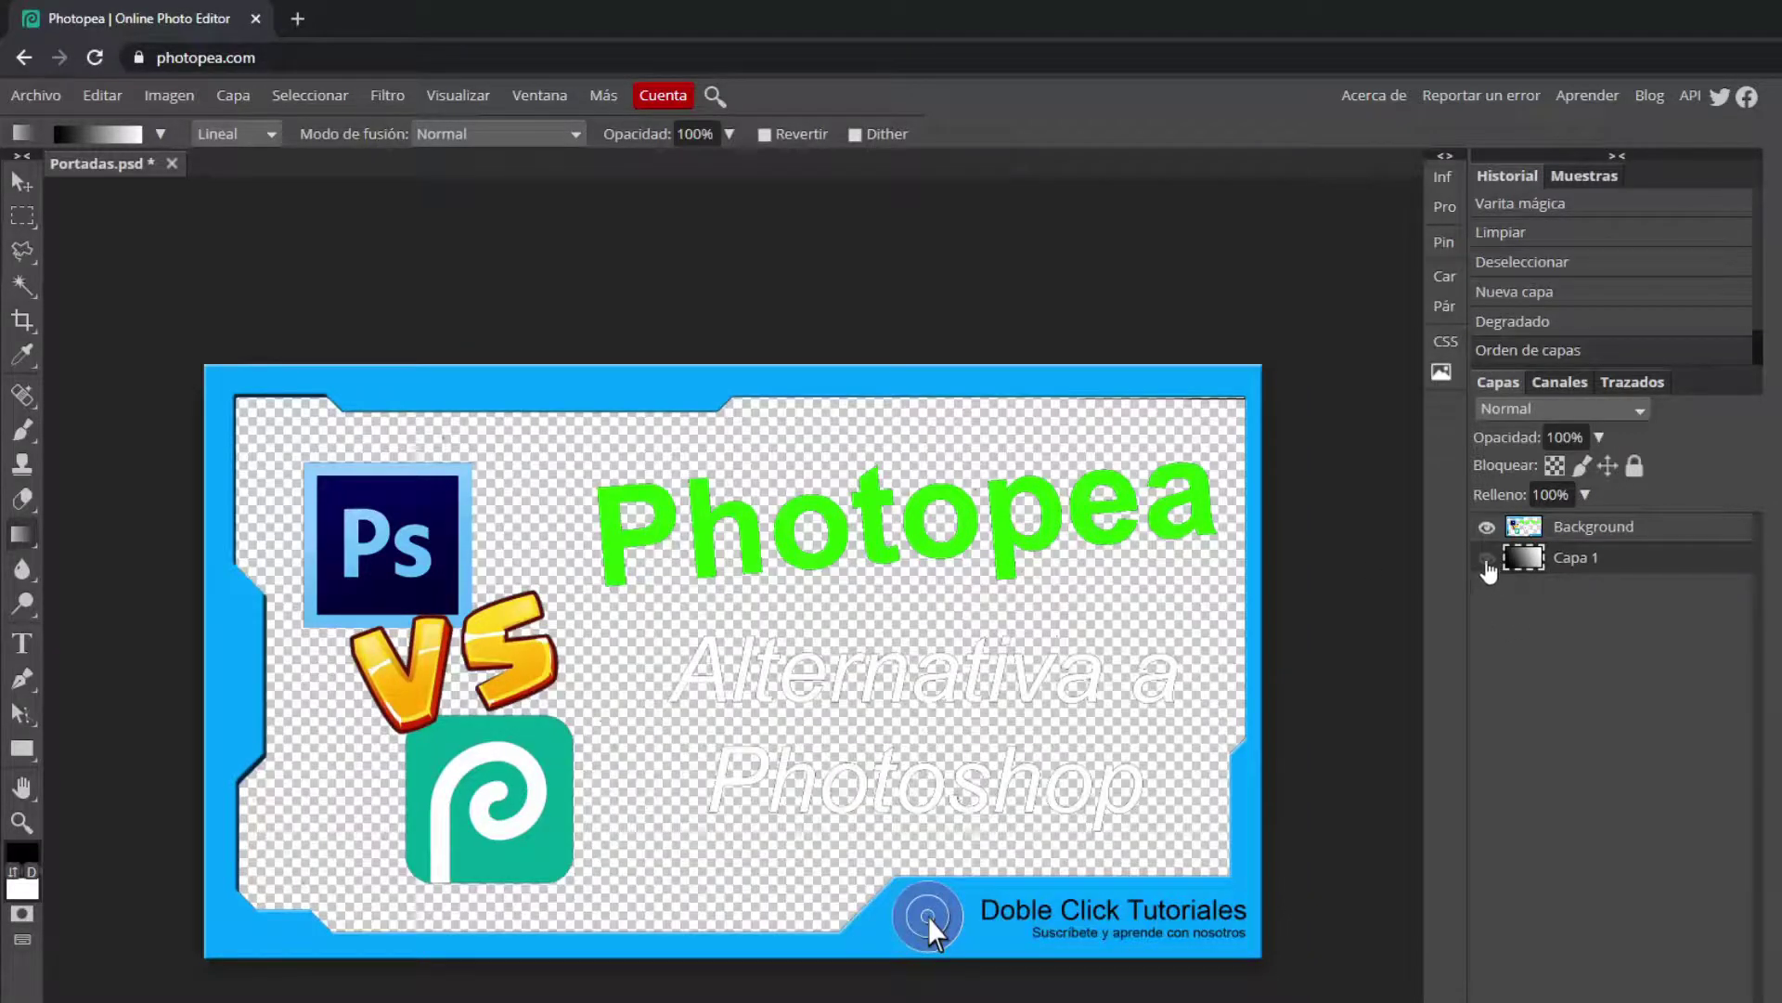
pyautogui.click(1487, 558)
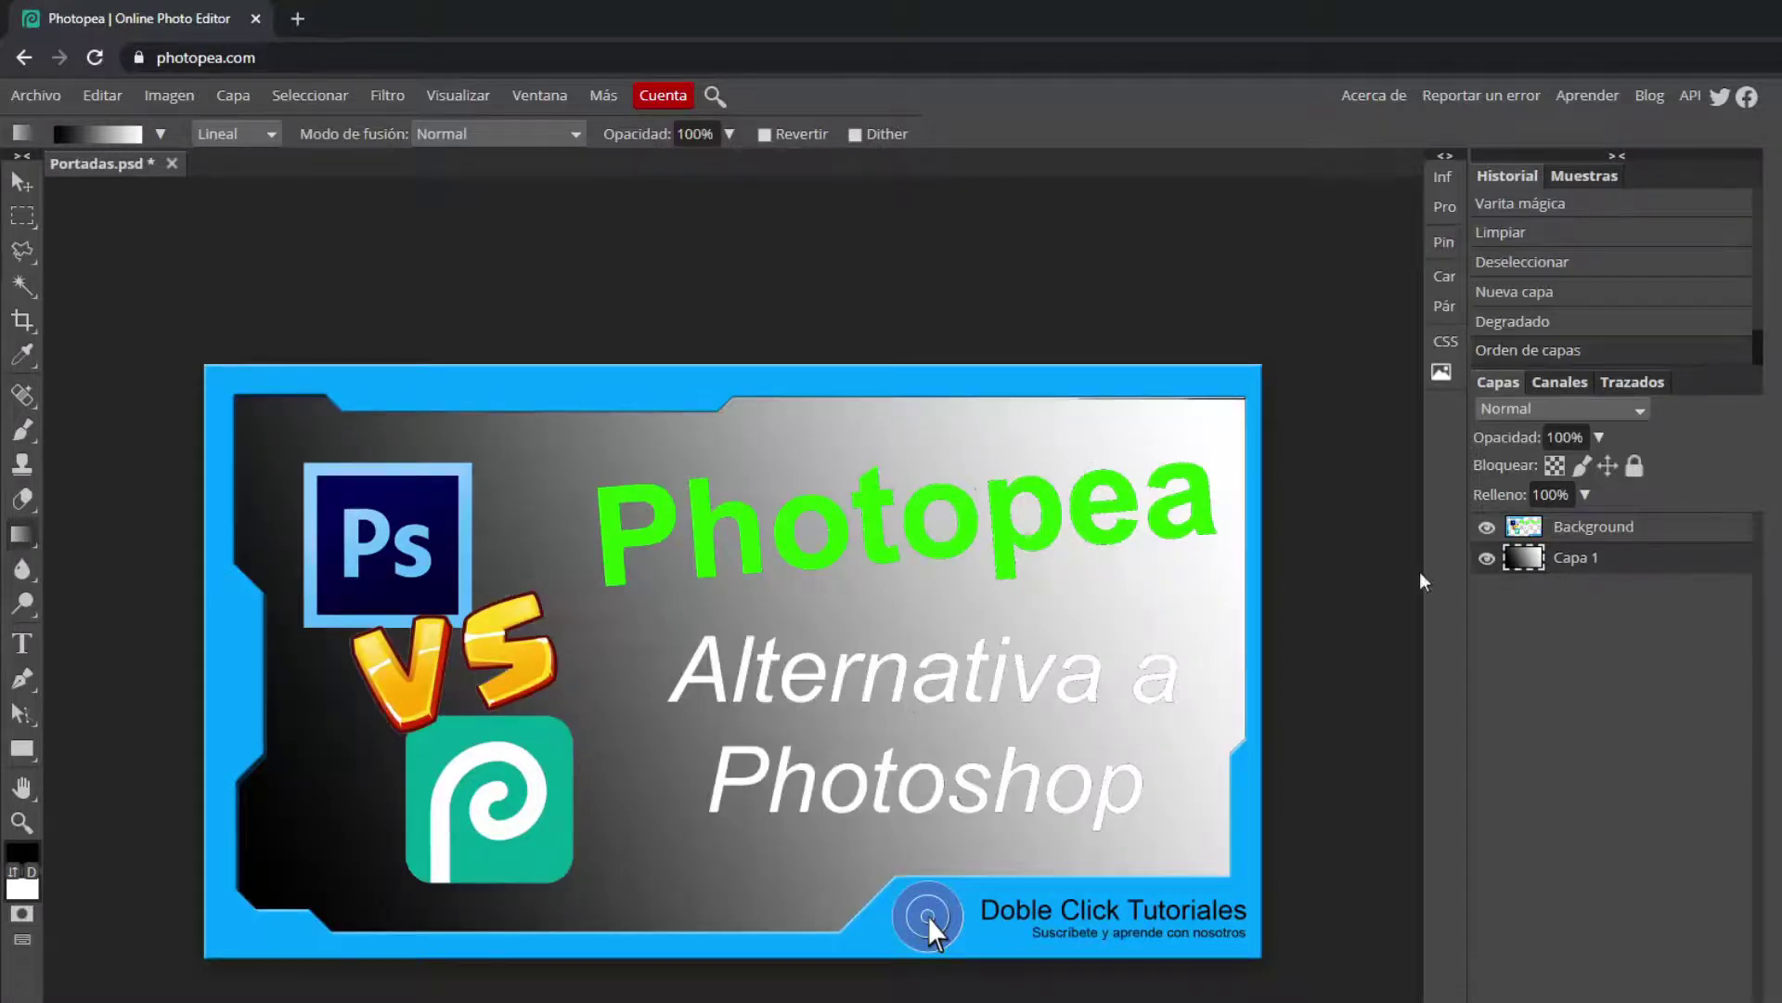